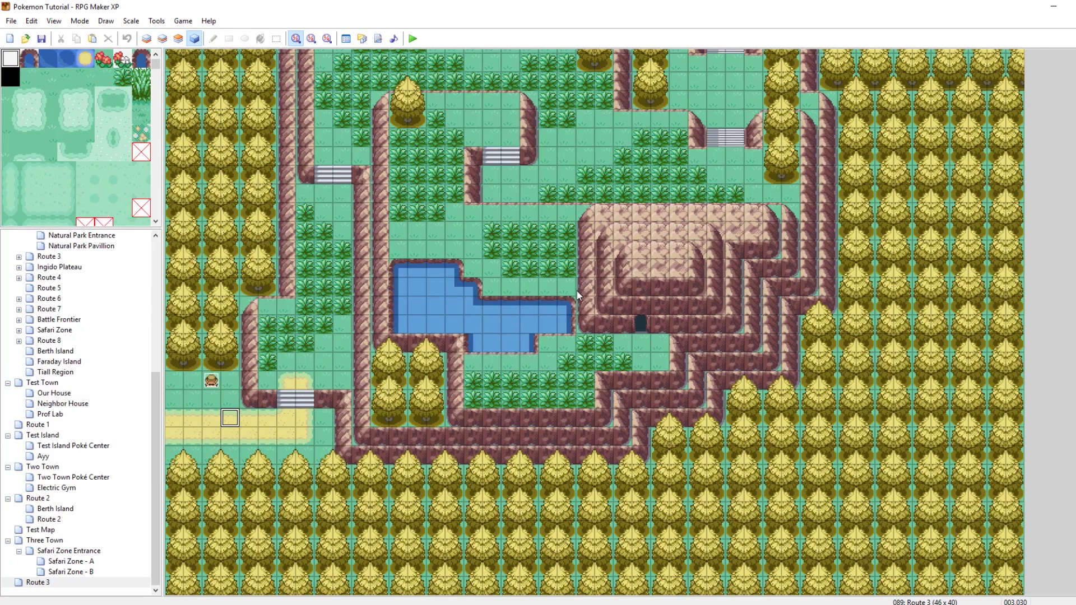
Open the tutor NPC event EV001 and select the empty line at the end of its commands
left_click(211, 382)
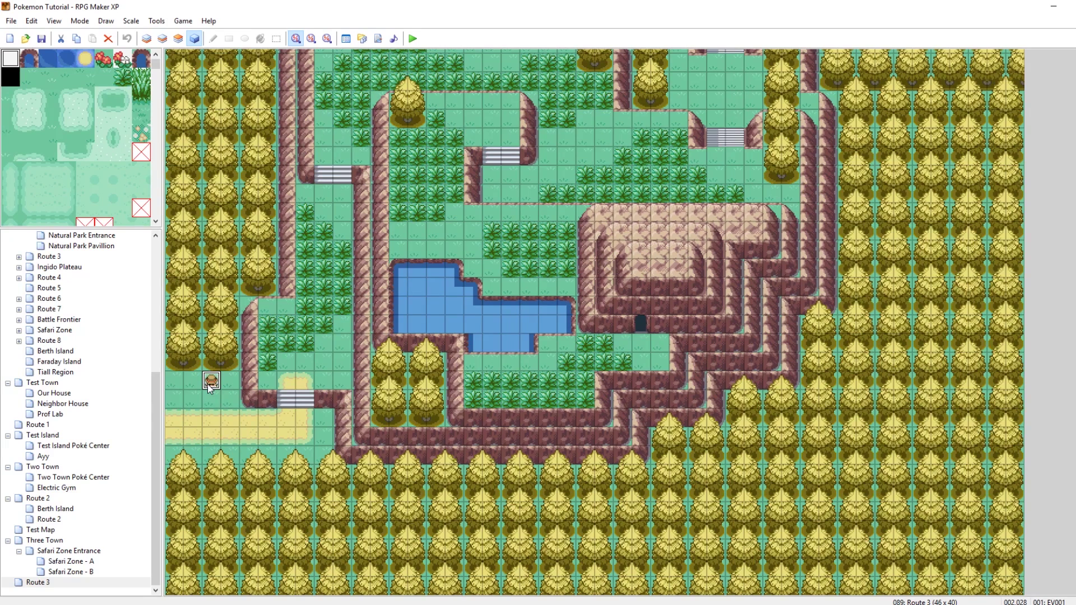
double_click(211, 382)
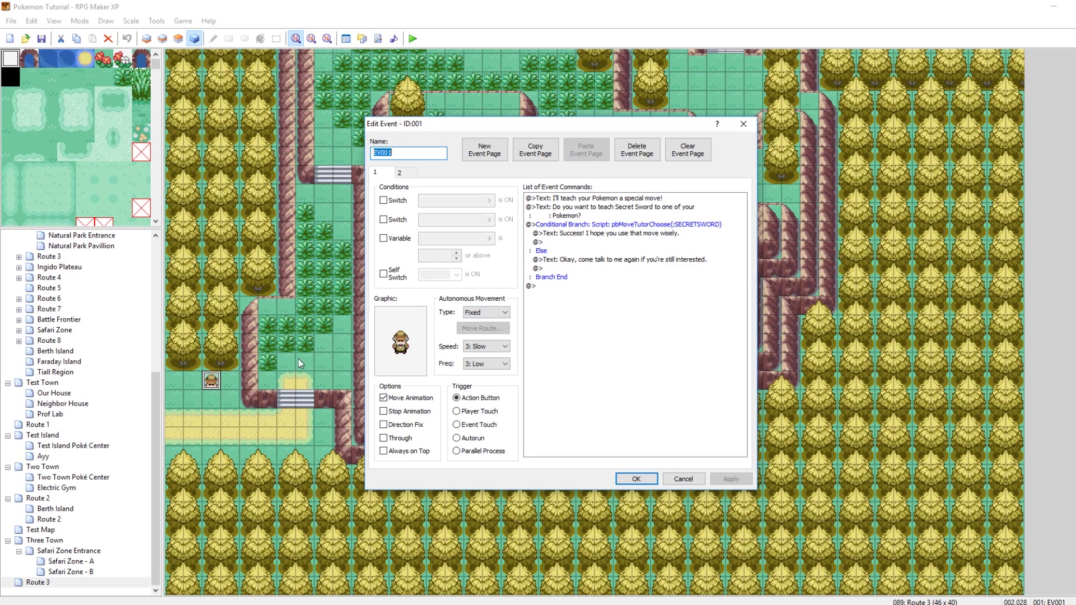
left_click(596, 226)
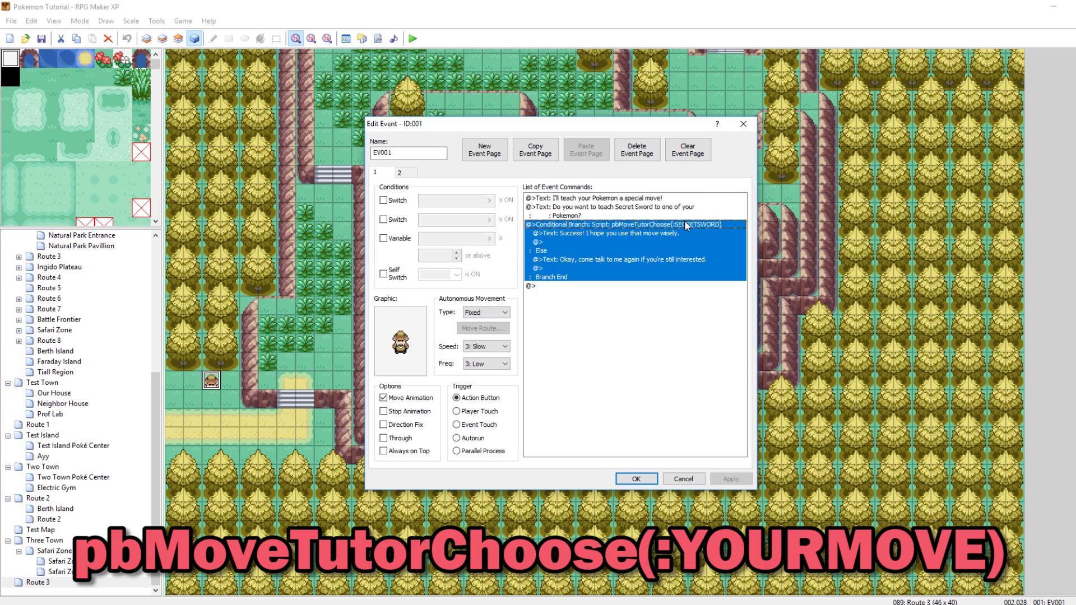
left_click(555, 286)
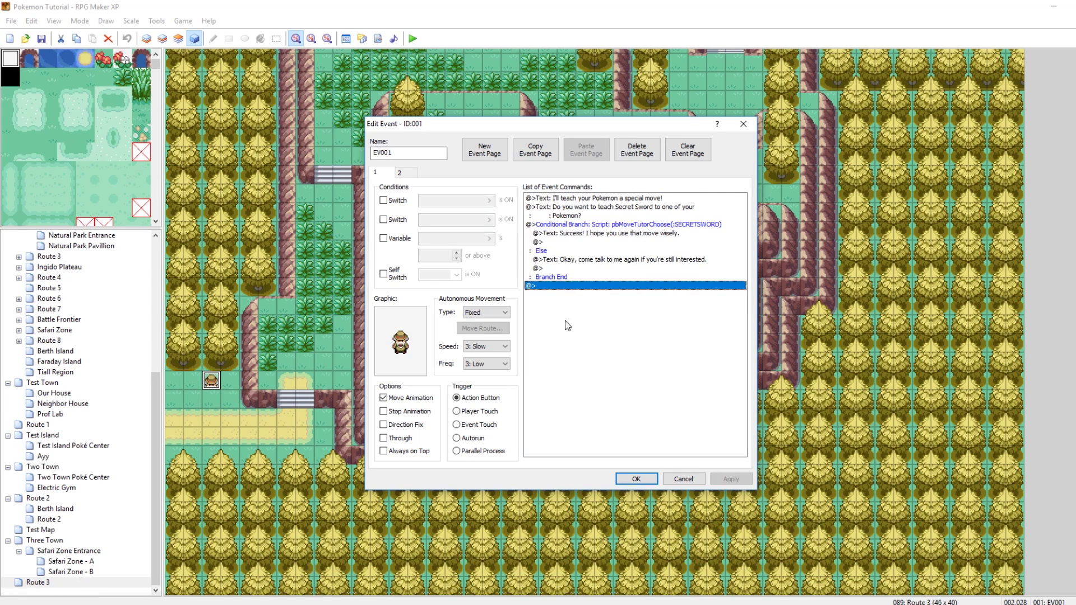
Insert a conditional branch with the script condition pbMoveTutorChoose(:MOVE)
right_click(546, 286)
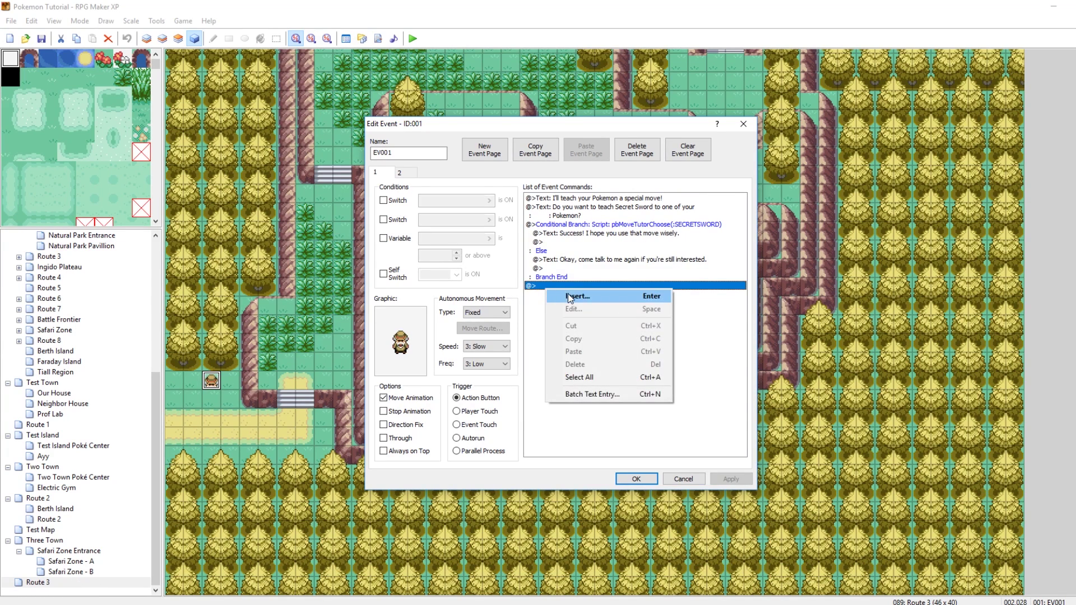
left_click(570, 295)
left_click(602, 330)
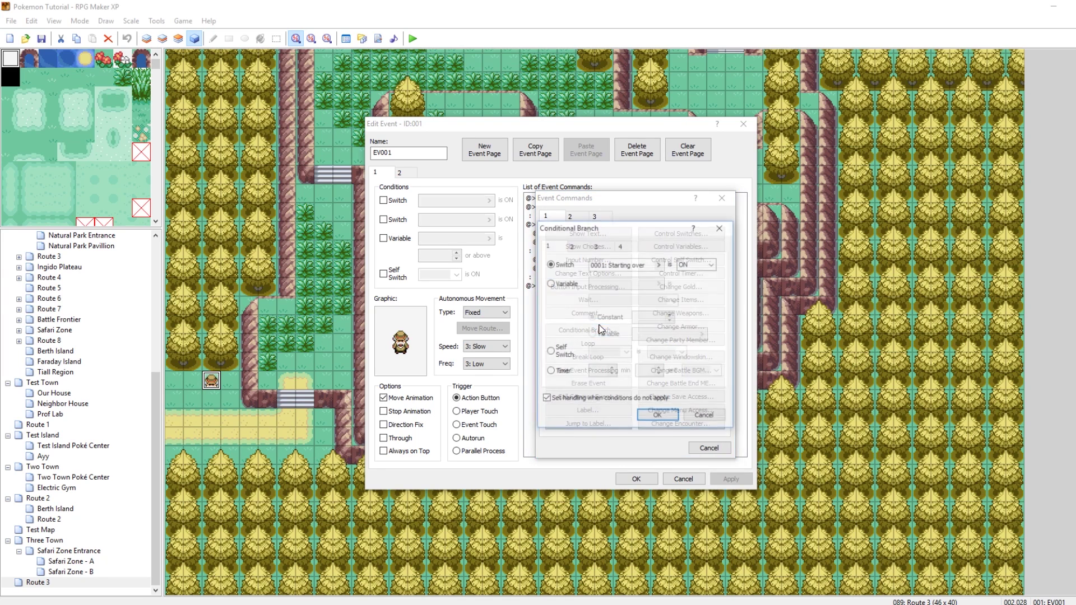
left_click(621, 245)
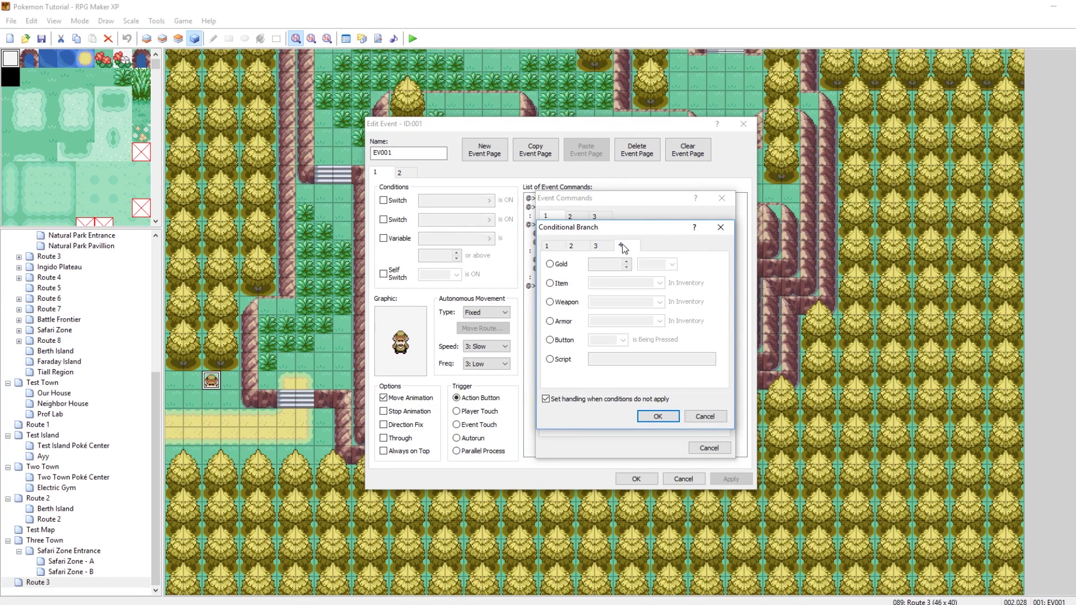
left_click(550, 359)
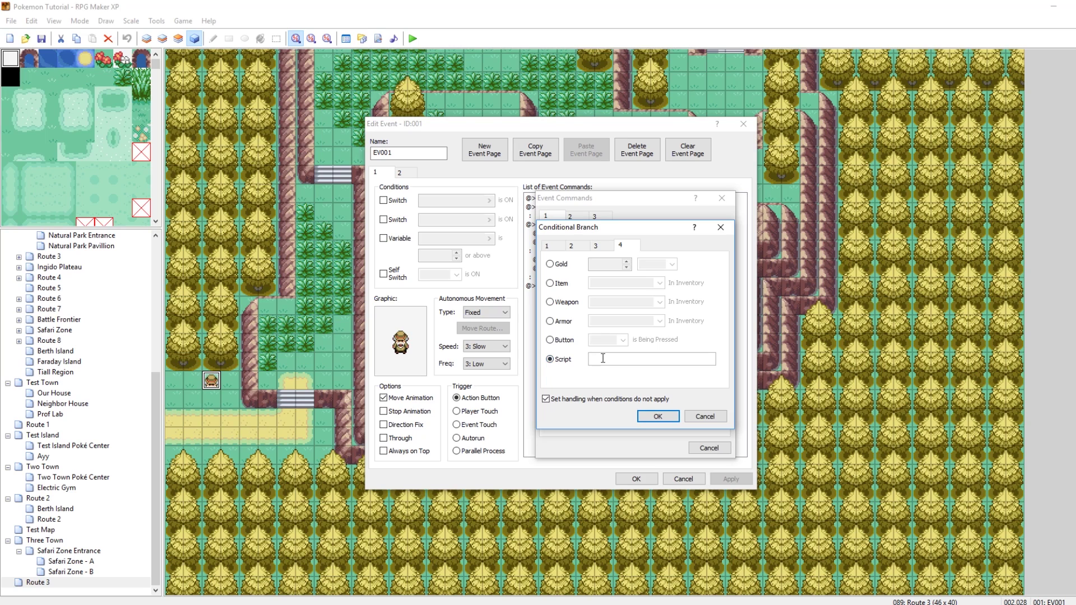
type("pbMoveT")
type("utot")
key("BackSpace")
type("rChoose(:MOVE")
left_click(675, 417)
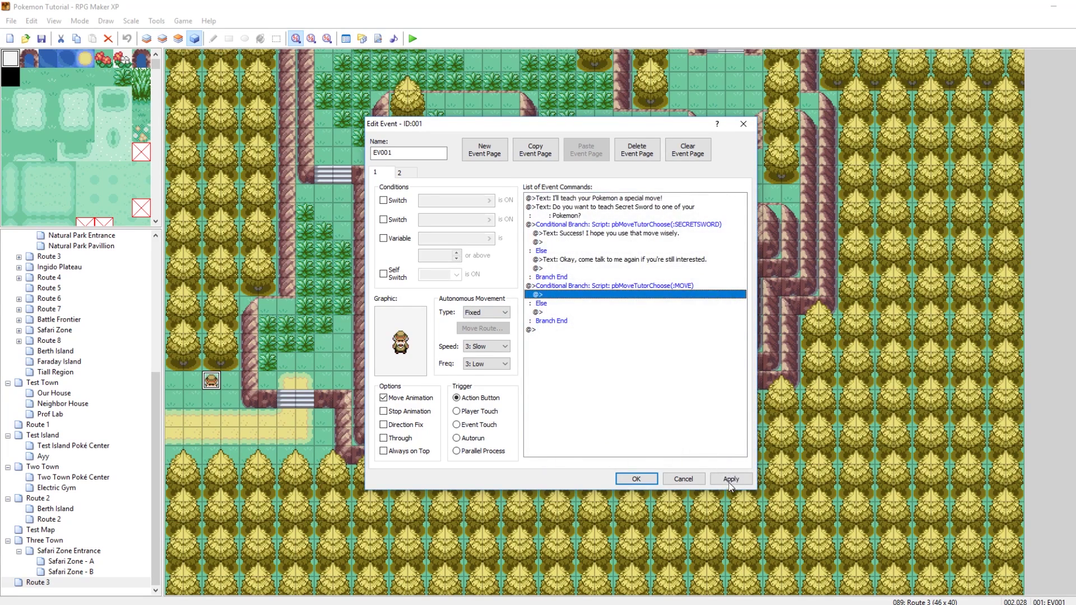
Select the whole pbMoveTutorChoose(:MOVE) conditional branch and delete it
left_click(611, 286)
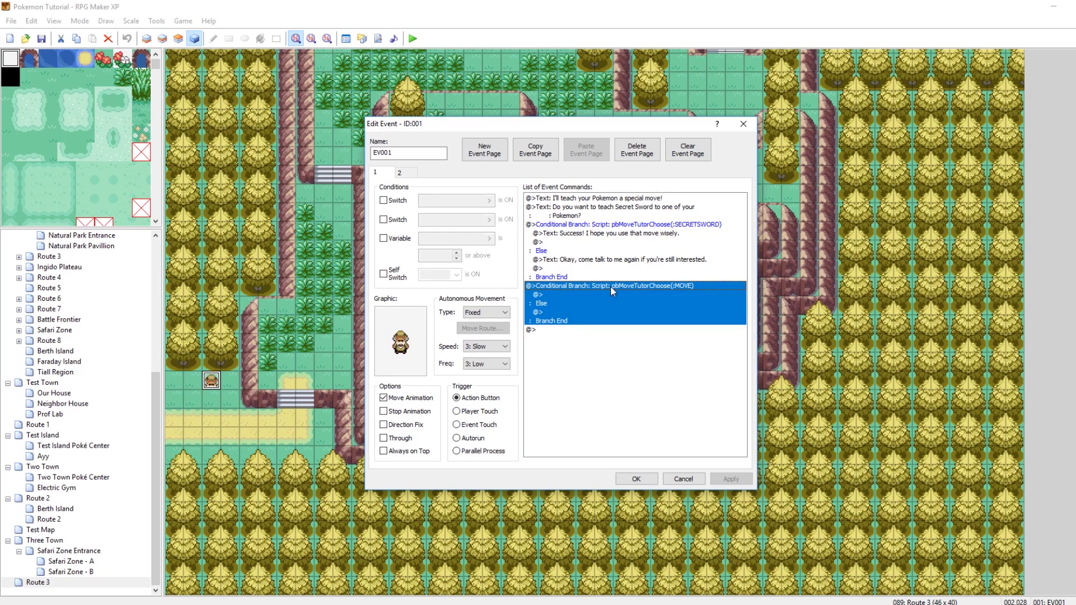
left_click(606, 294)
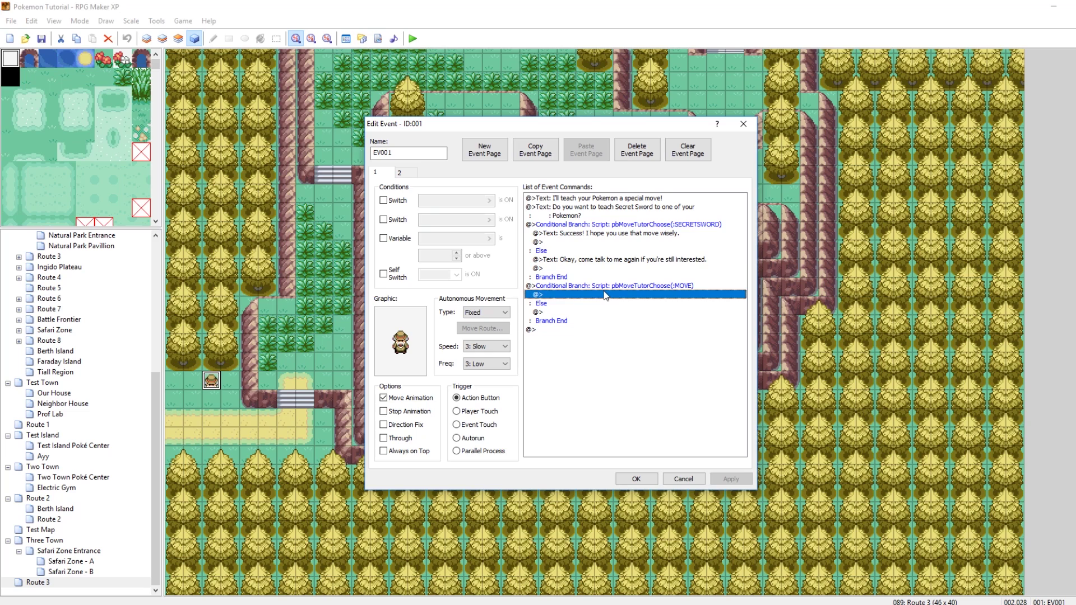
left_click(560, 311)
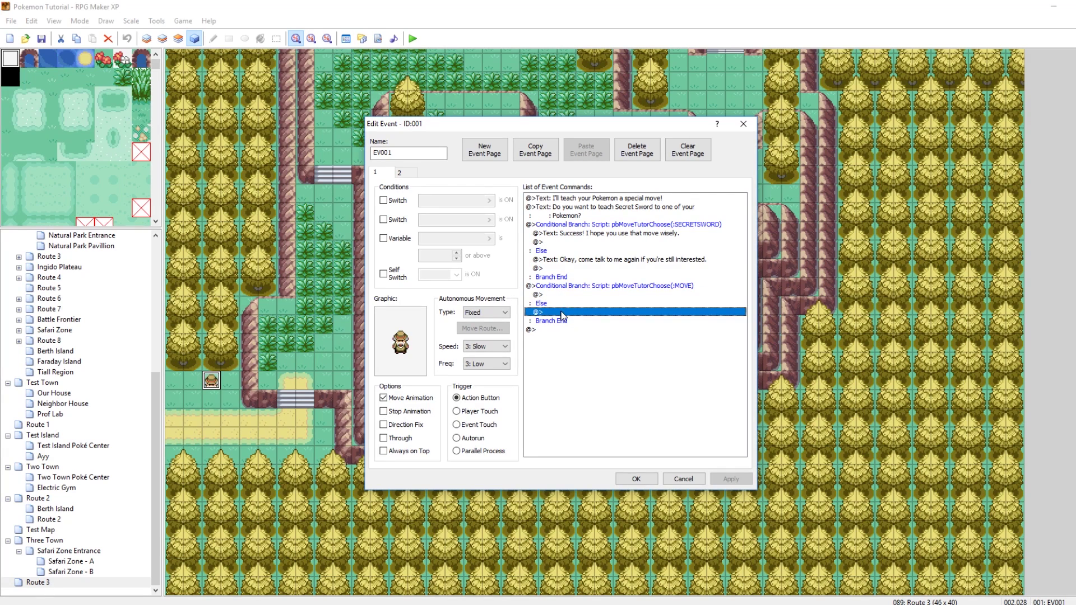
left_click(625, 287)
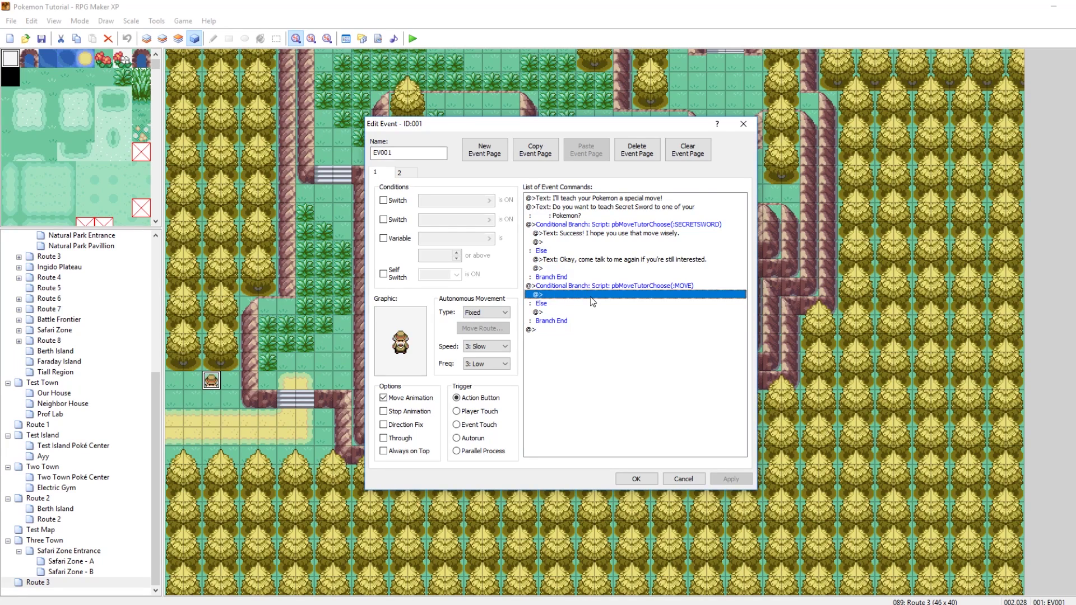
key("Delete")
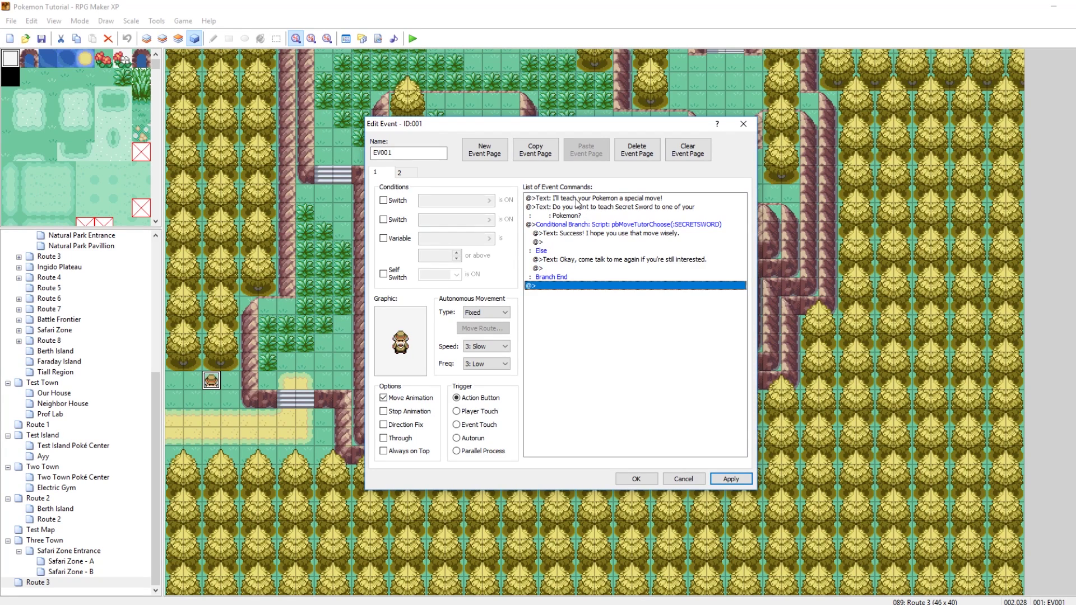
Review the remaining Secret Sword branch's question, Success! and 'come talk to me again' lines
left_click(615, 211)
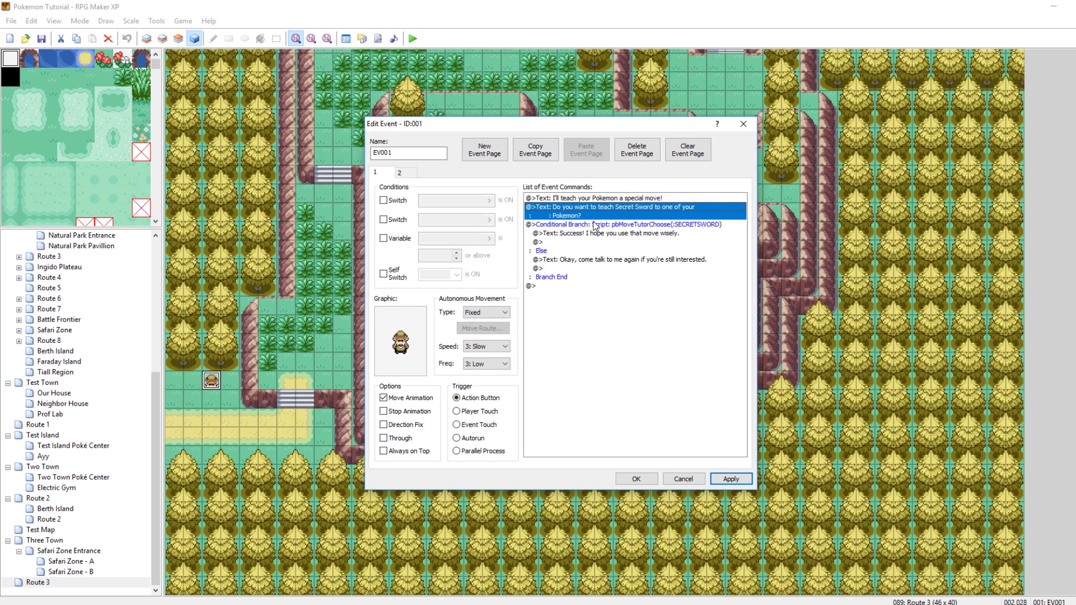
left_click(595, 225)
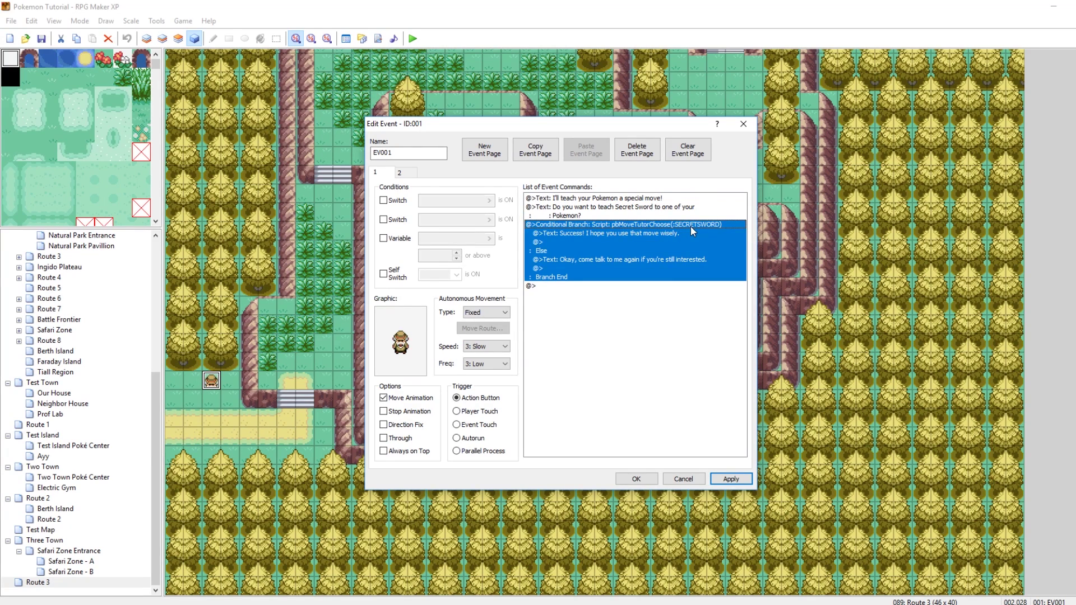
left_click(565, 235)
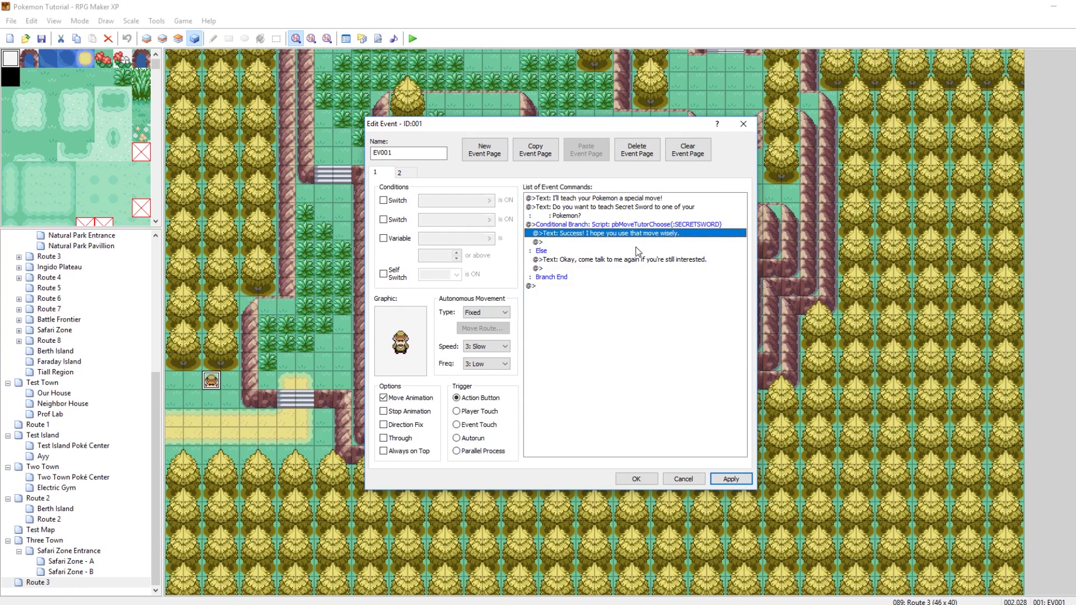
left_click(583, 260)
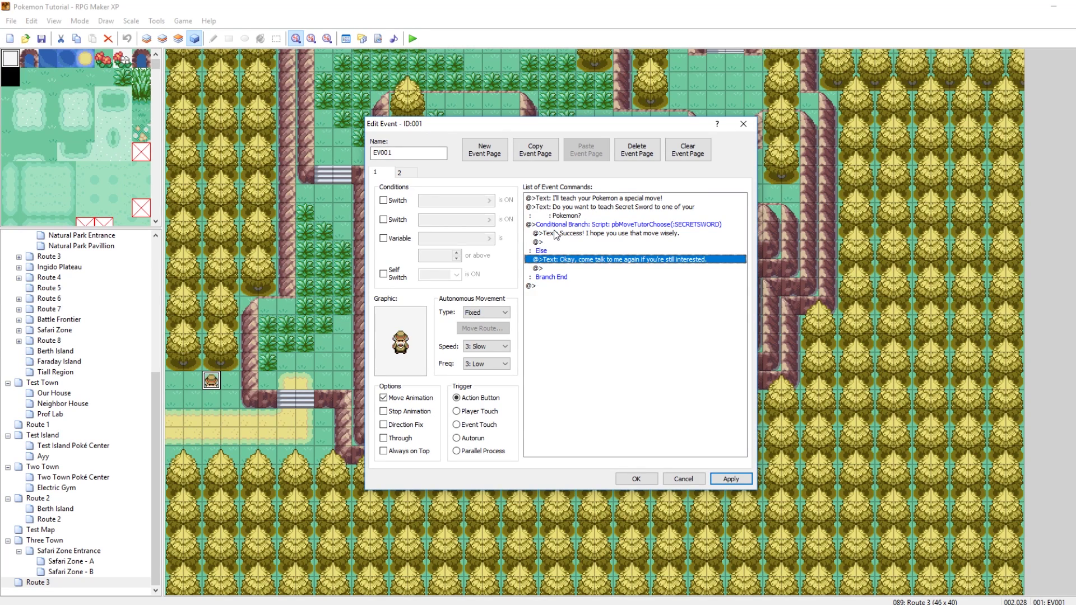
Turn self switch A ON after the Success! message and apply the event changes
double_click(567, 244)
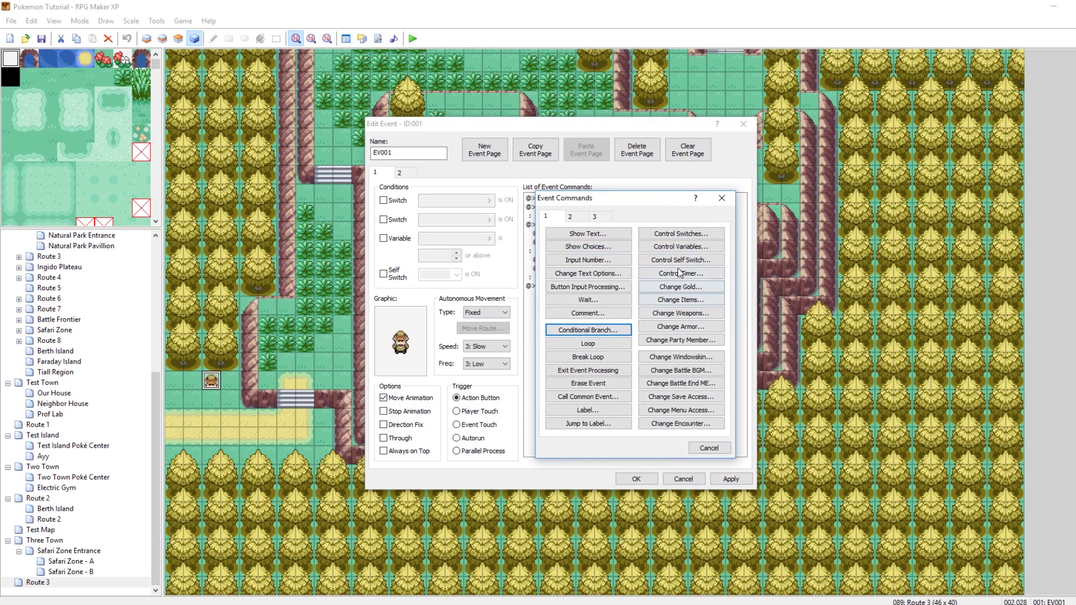
left_click(680, 260)
left_click(679, 309)
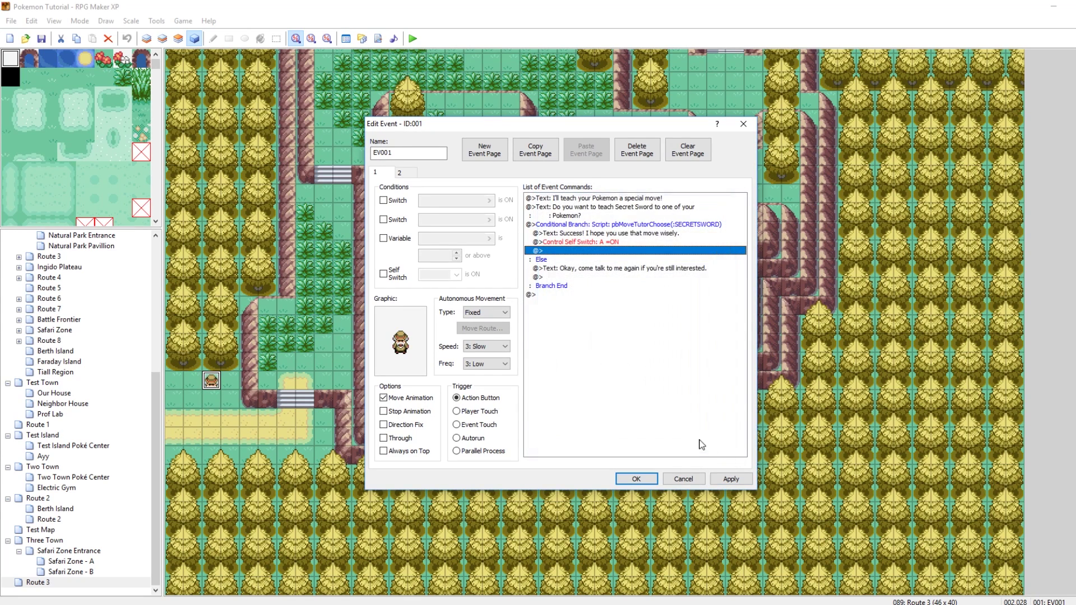
left_click(737, 480)
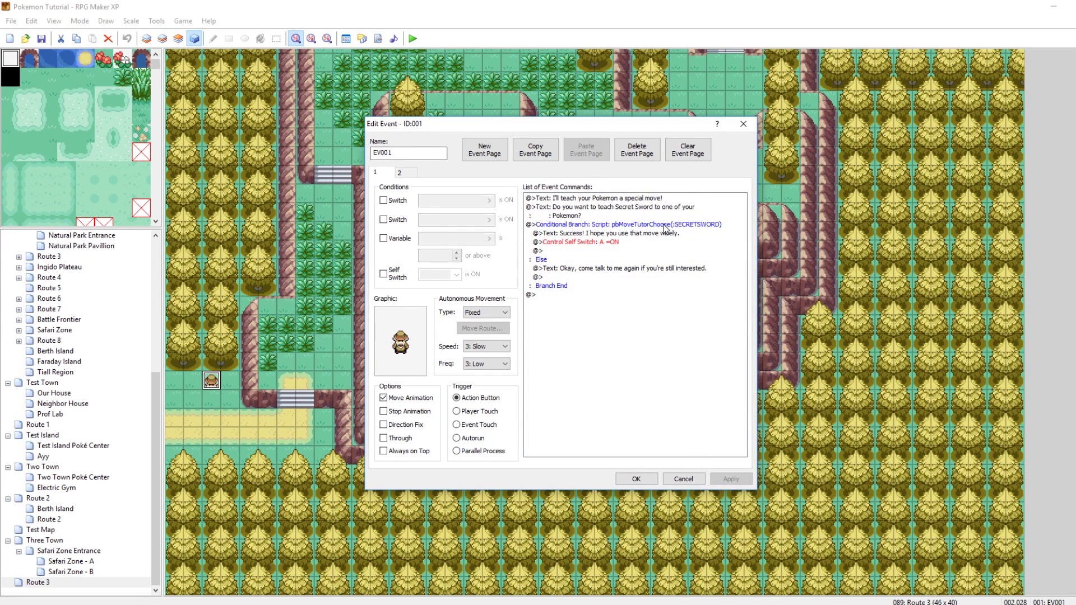
left_click(650, 233)
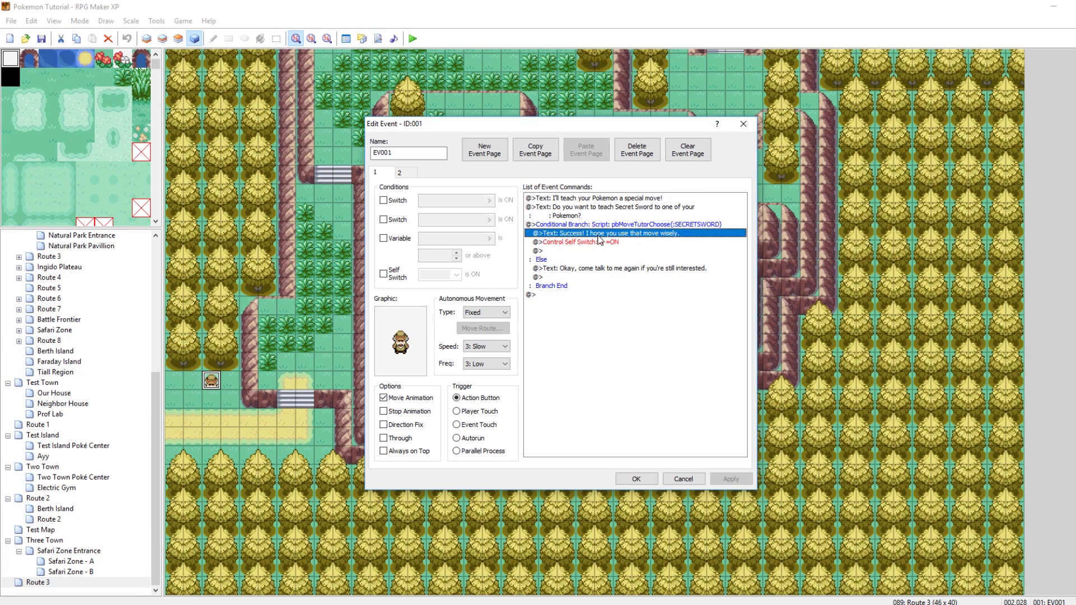
Confirm page 2 is conditioned on self switch A, then return to page 1
left_click(401, 173)
left_click(384, 274)
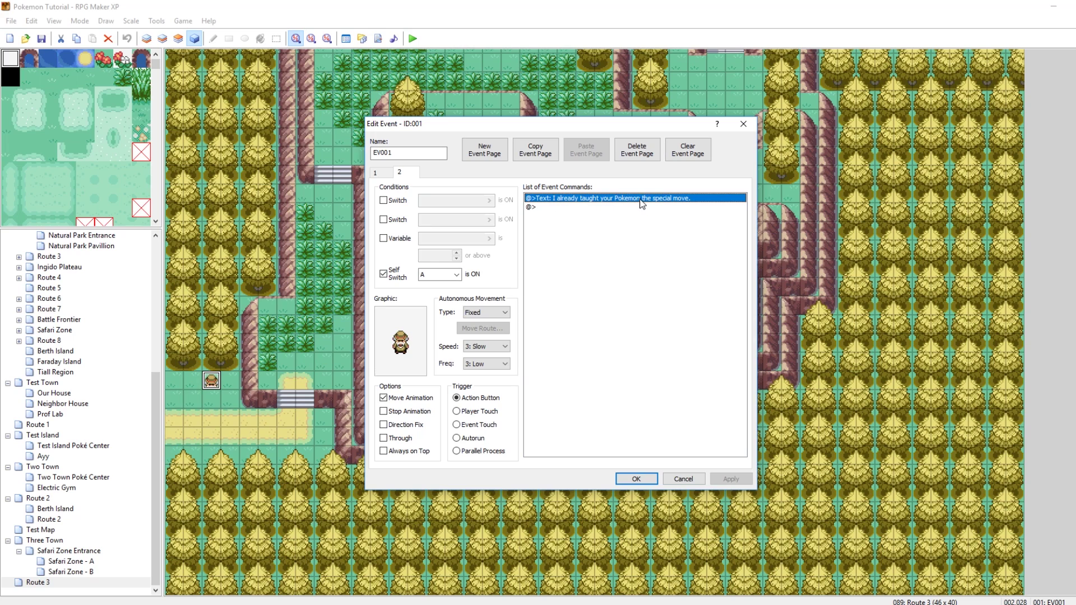
left_click(377, 173)
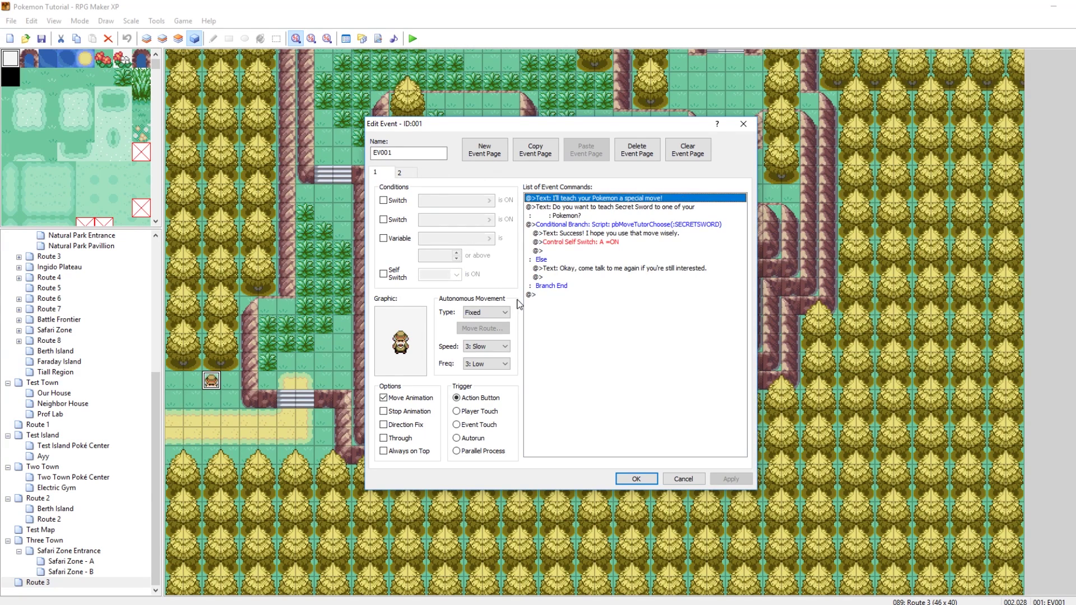
Close the event editor, start a playtest, and talk to the move tutor
left_click(636, 479)
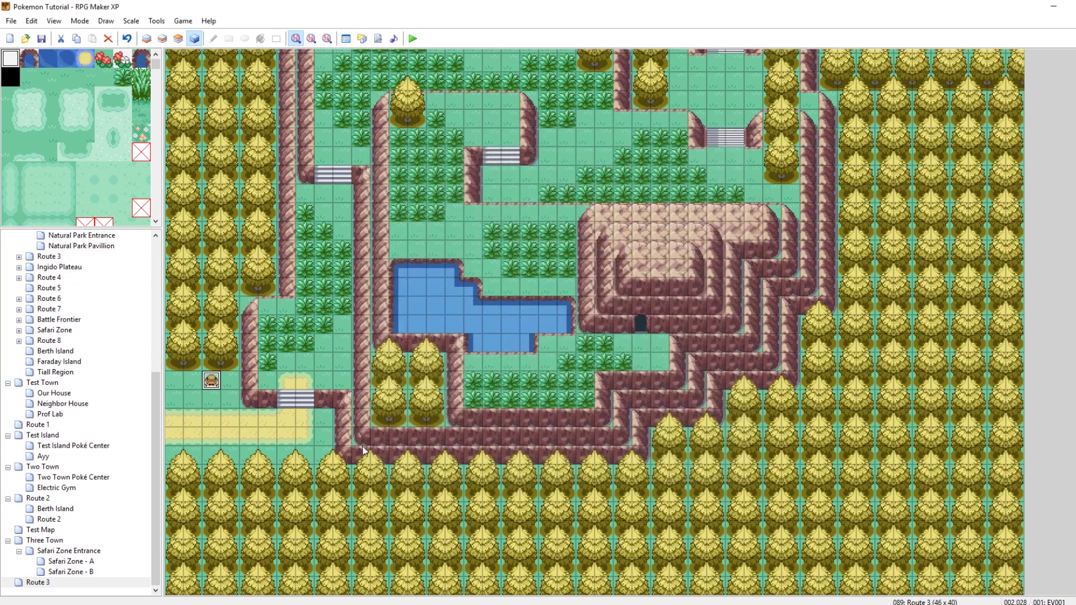
left_click(412, 38)
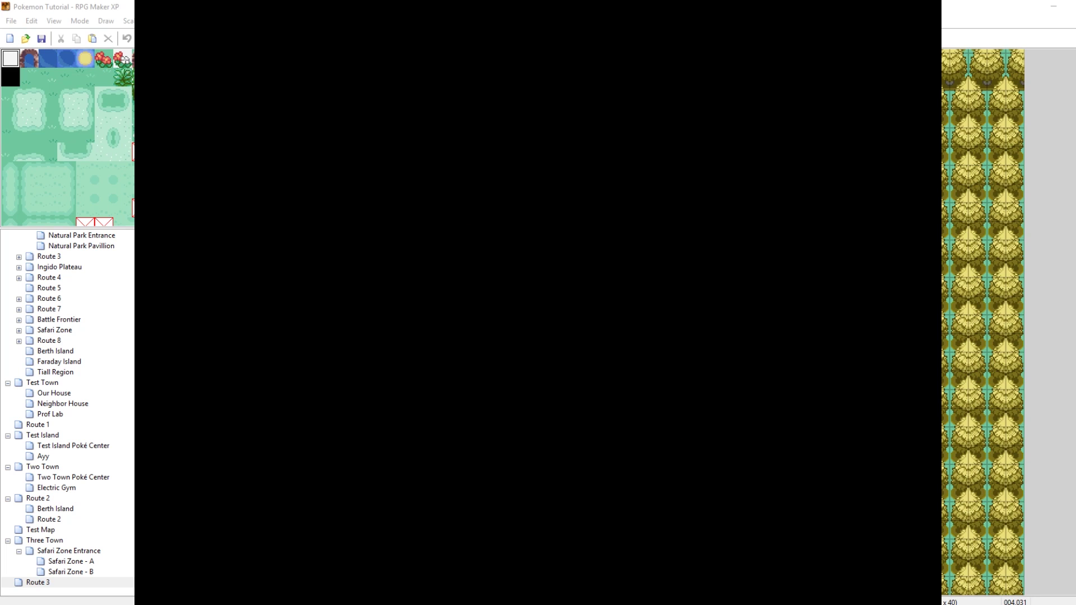
key("Return")
key("Up")
key("Up")
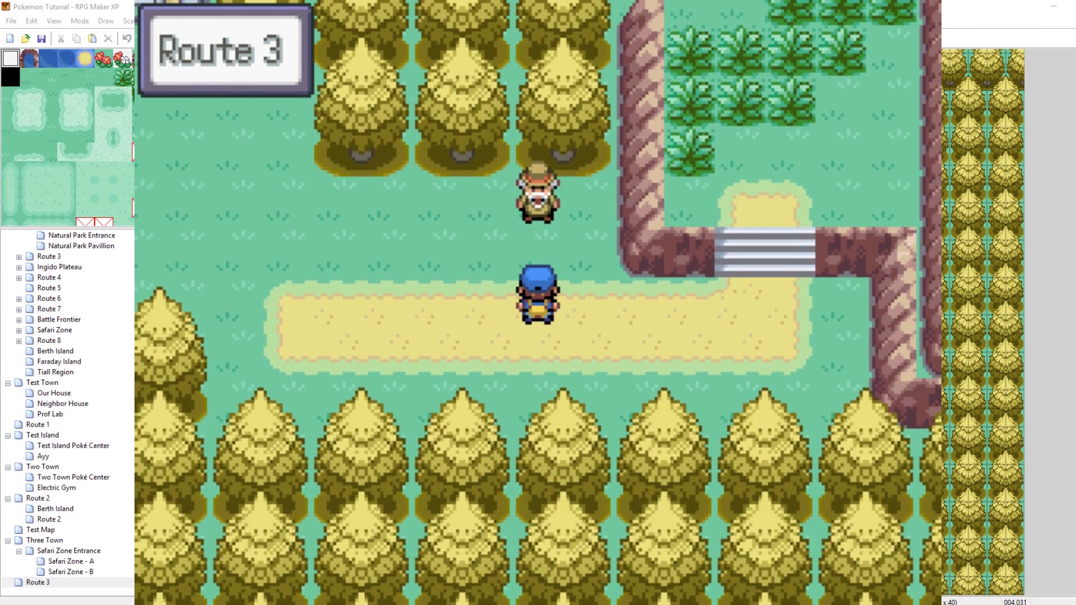
key("Return")
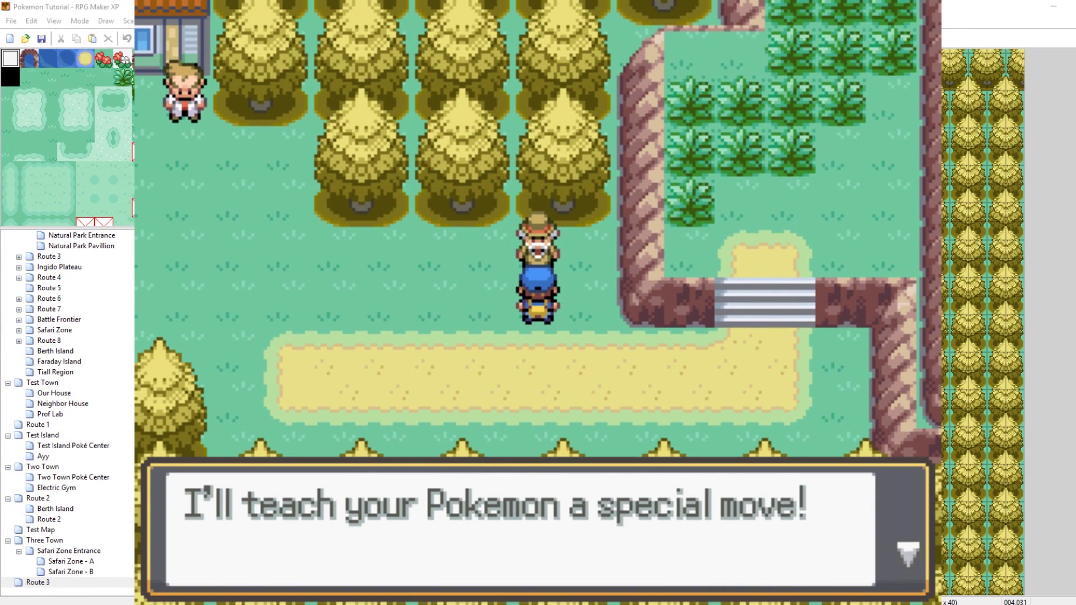
key("Return")
key("Return")
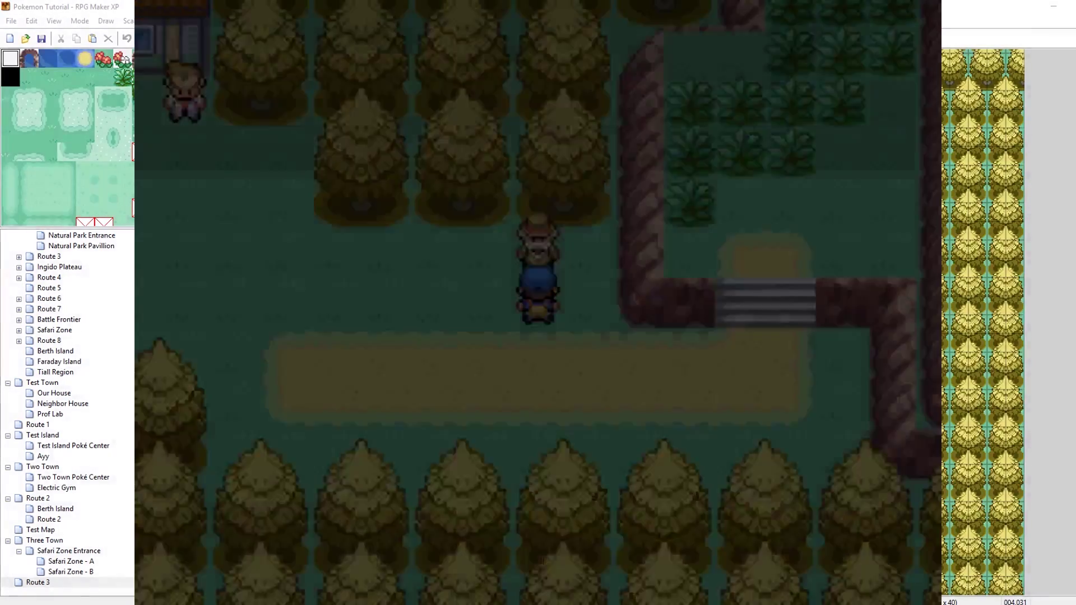
Accept the offer, find every party Pokémon NOT ABLE, and close the game
key("Down")
key("Right")
key("Down")
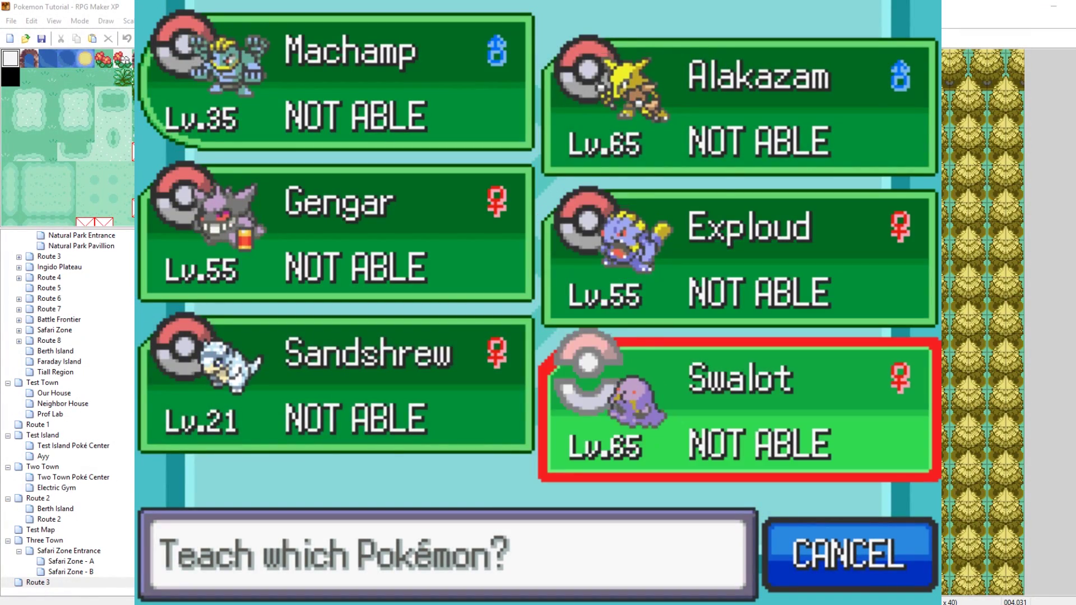
key("Left")
key("Up")
key("Right")
key("Down")
key("Left")
key("Up")
key("Up")
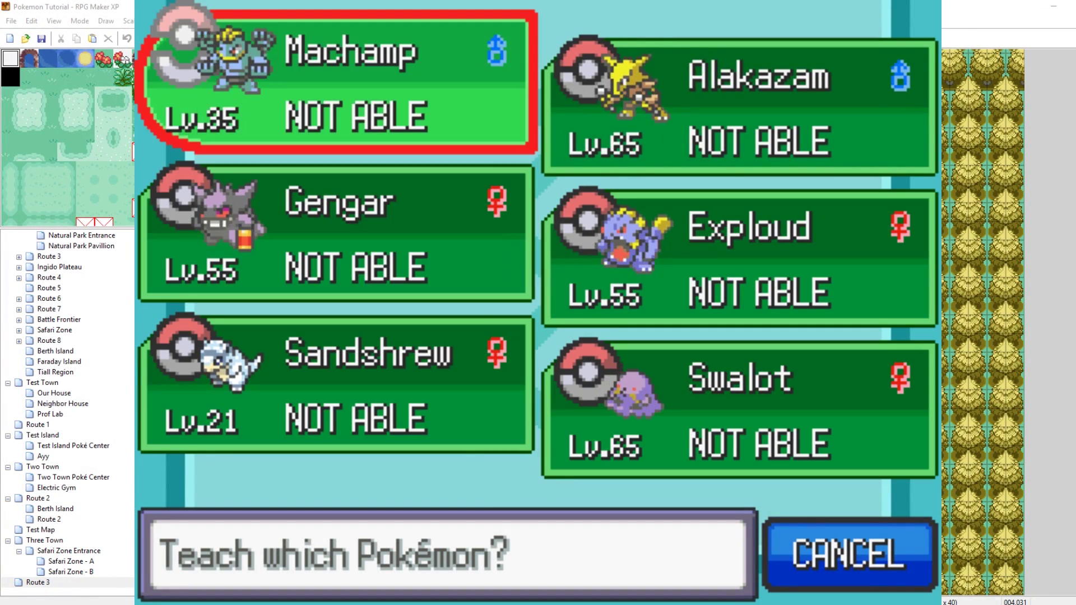
key("Right")
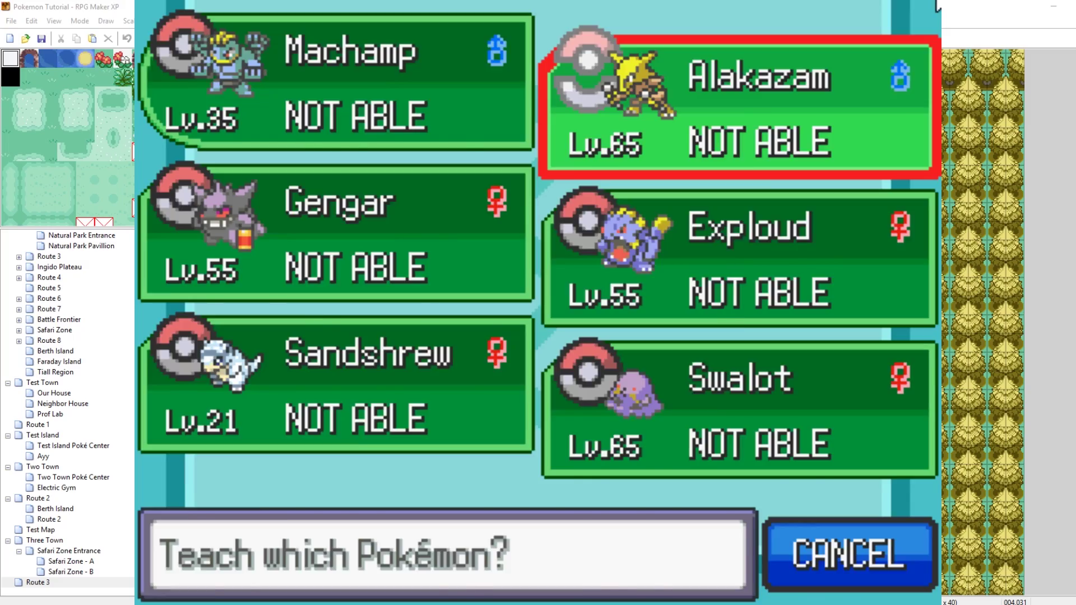
key("alt+F4")
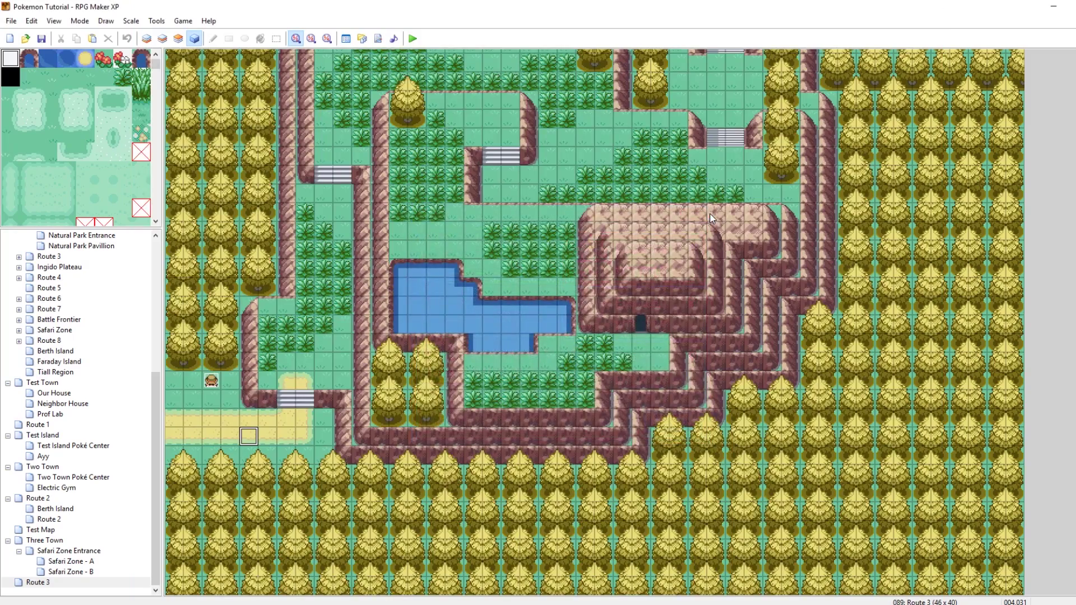
In tm.txt, append ',MACHAMP' after KELDEO under the [SECRETSWORD] entry
left_click(727, 598)
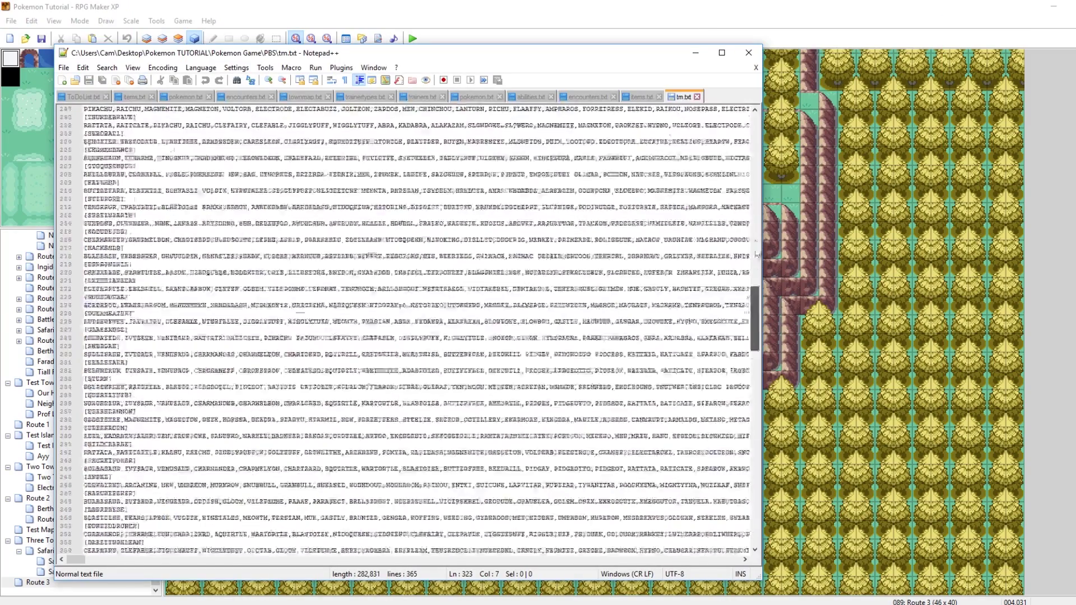
left_click_drag(756, 253, 763, 119)
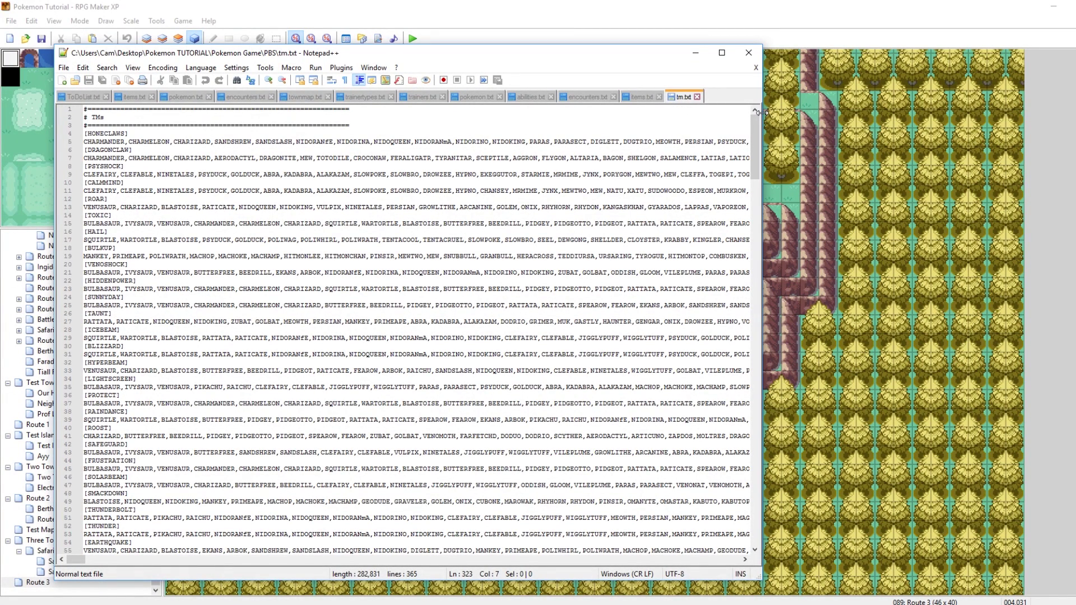
left_click_drag(754, 139, 736, 476)
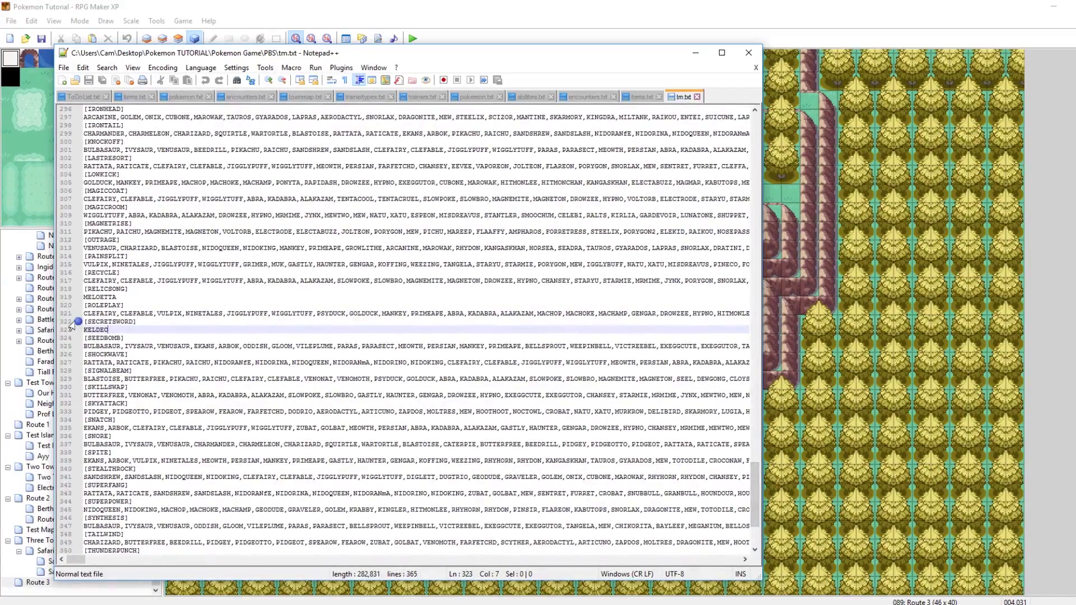
left_click(104, 322)
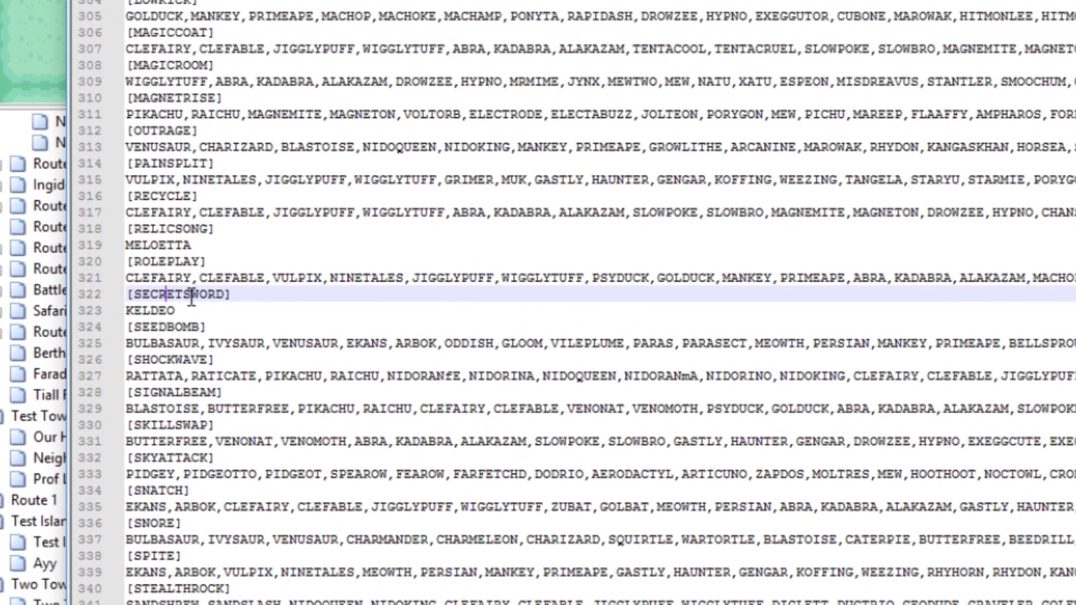
left_click(194, 310)
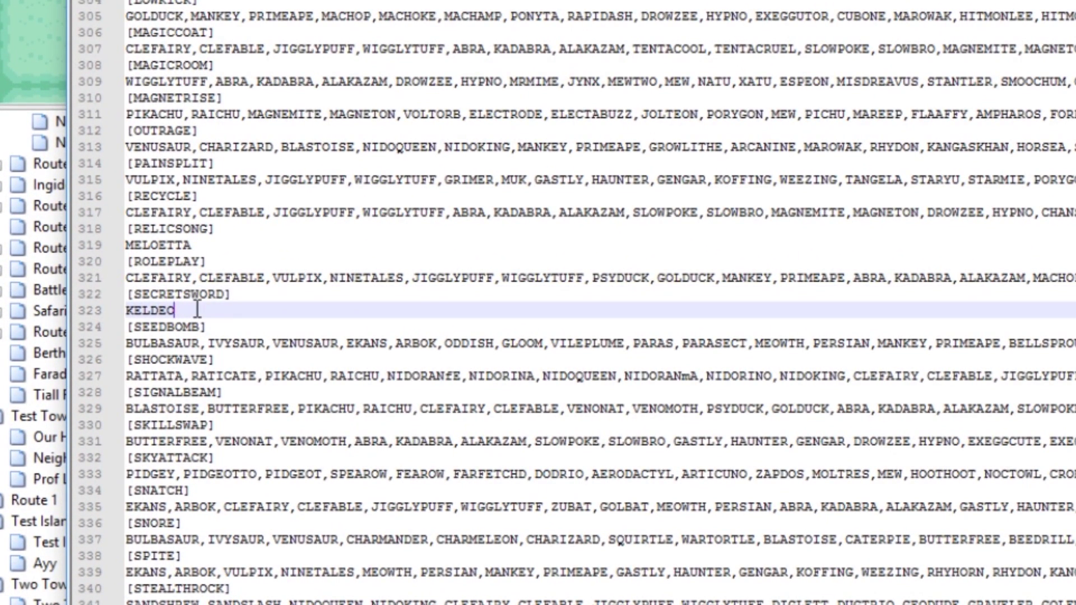
type(",MACHAMP")
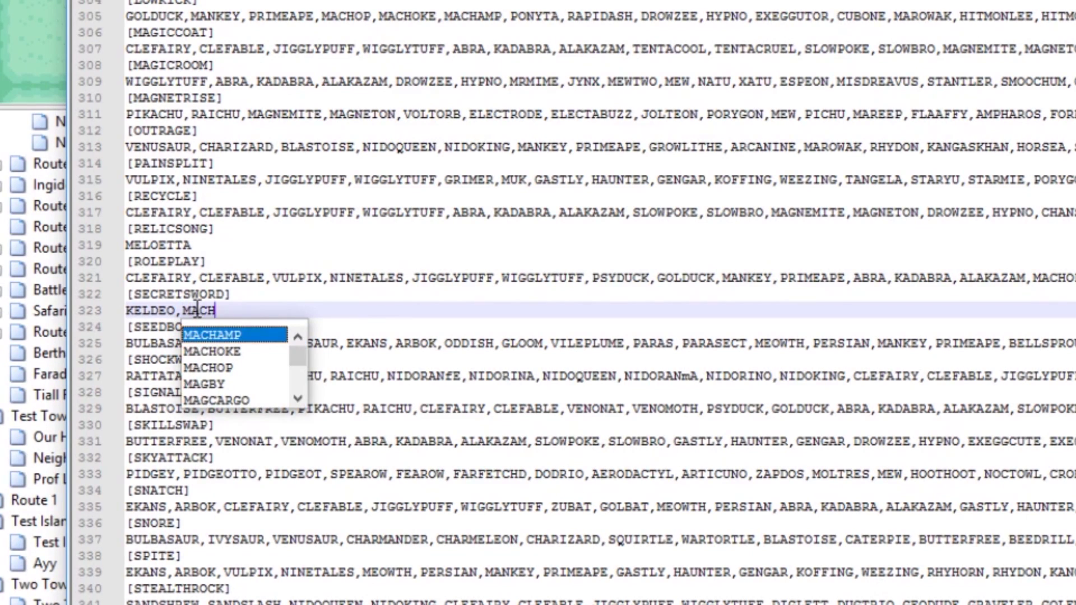
left_click(255, 283)
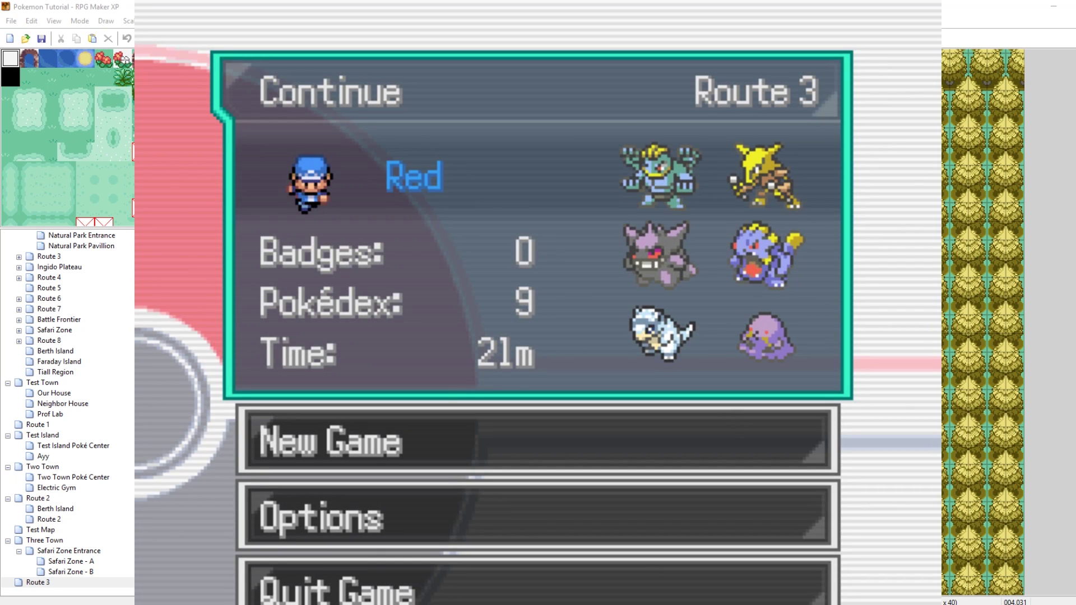
Continue the save, accept the tutor's offer, see Machamp ABLE, then cancel without teaching
key("Return")
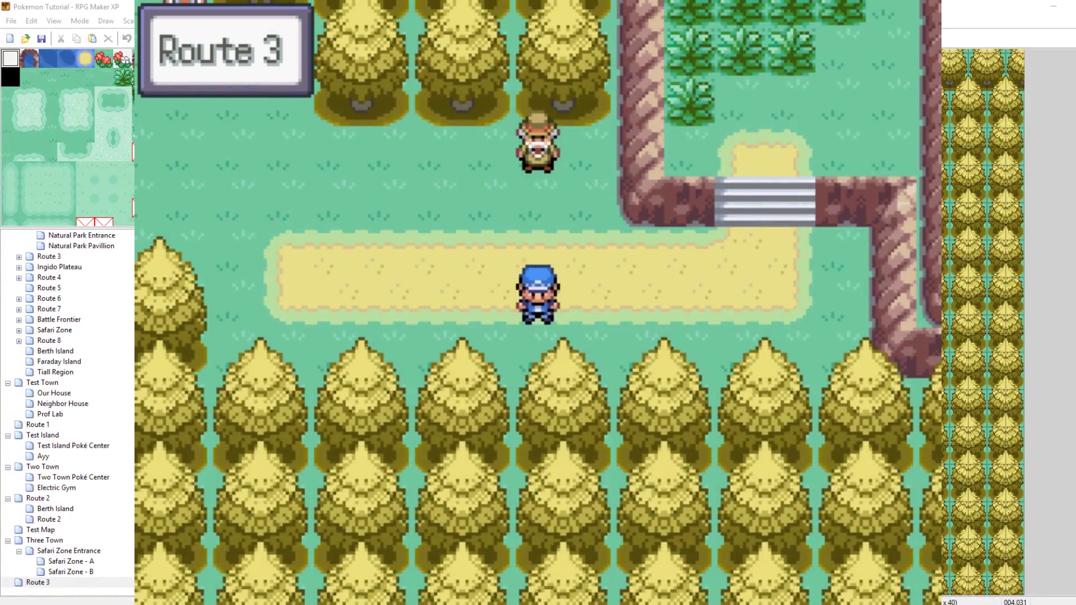
key("Up")
key("Up")
key("Return")
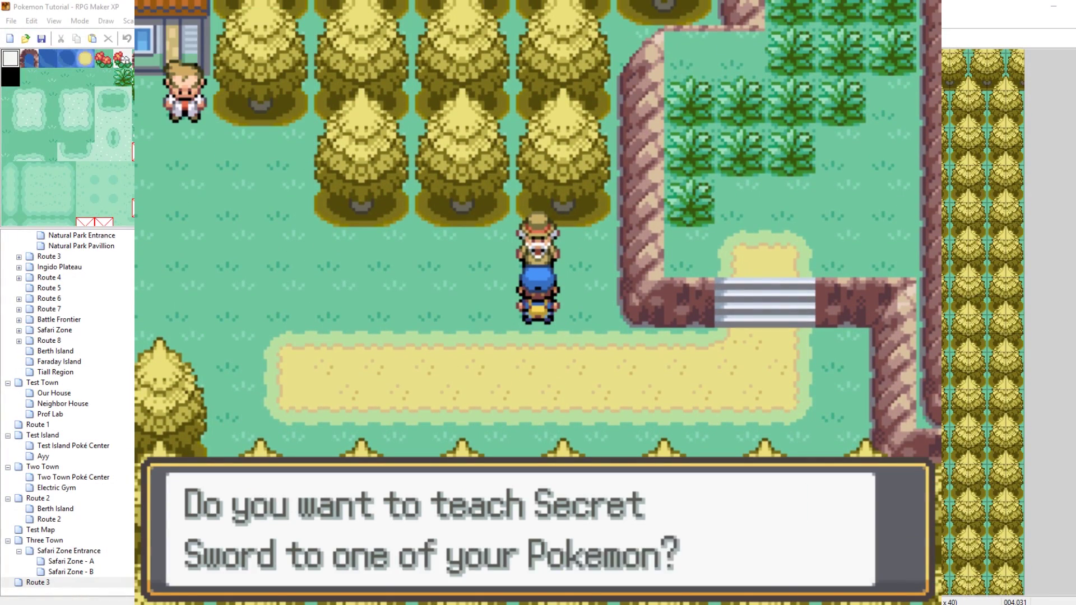
key("Return")
key("Down")
key("Up")
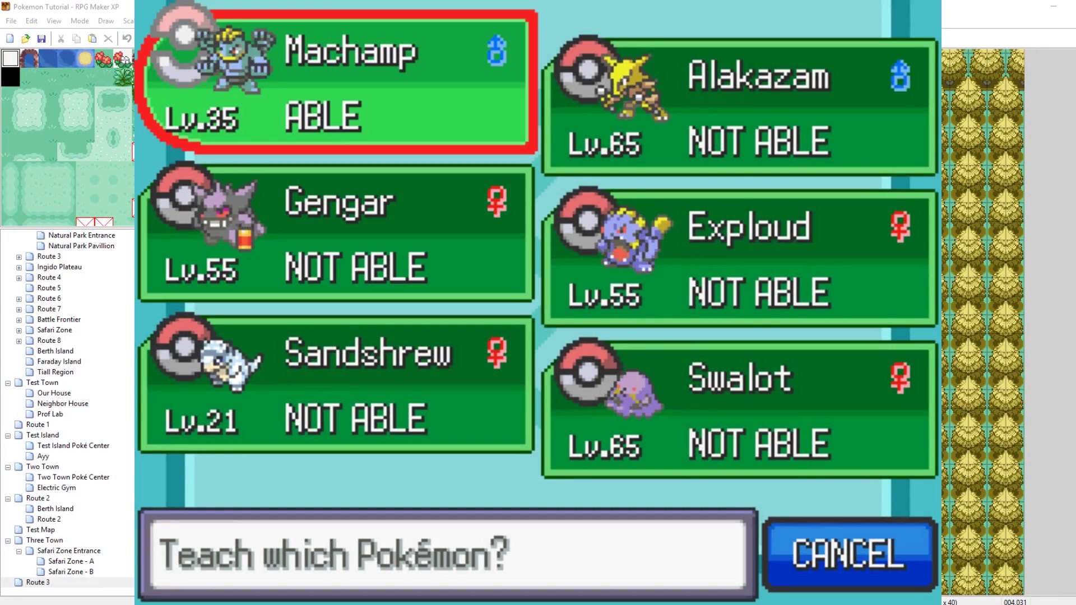
key("Escape")
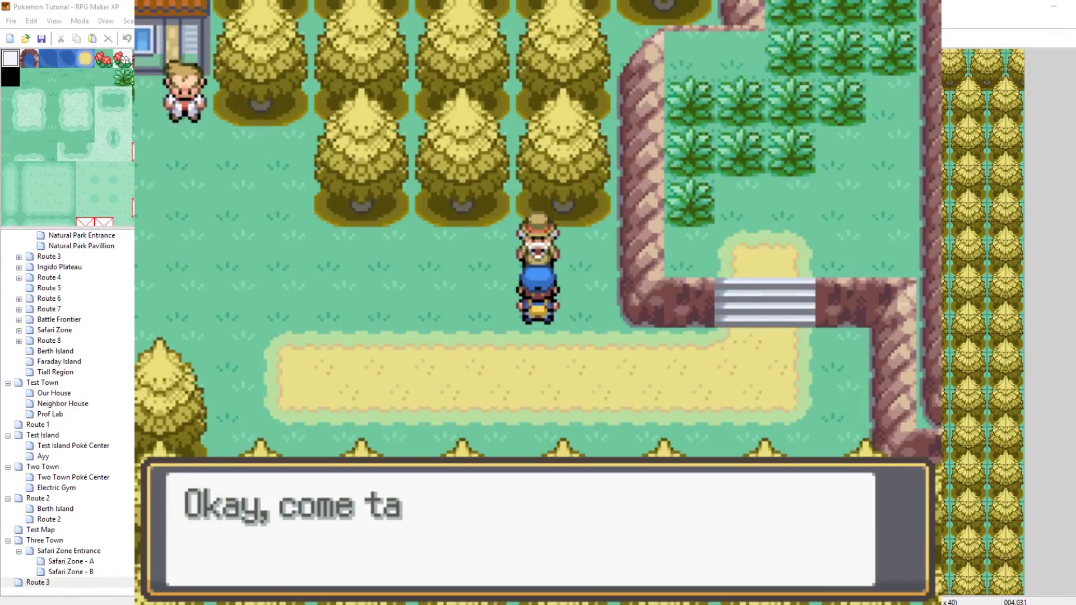
key("Return")
key("Down")
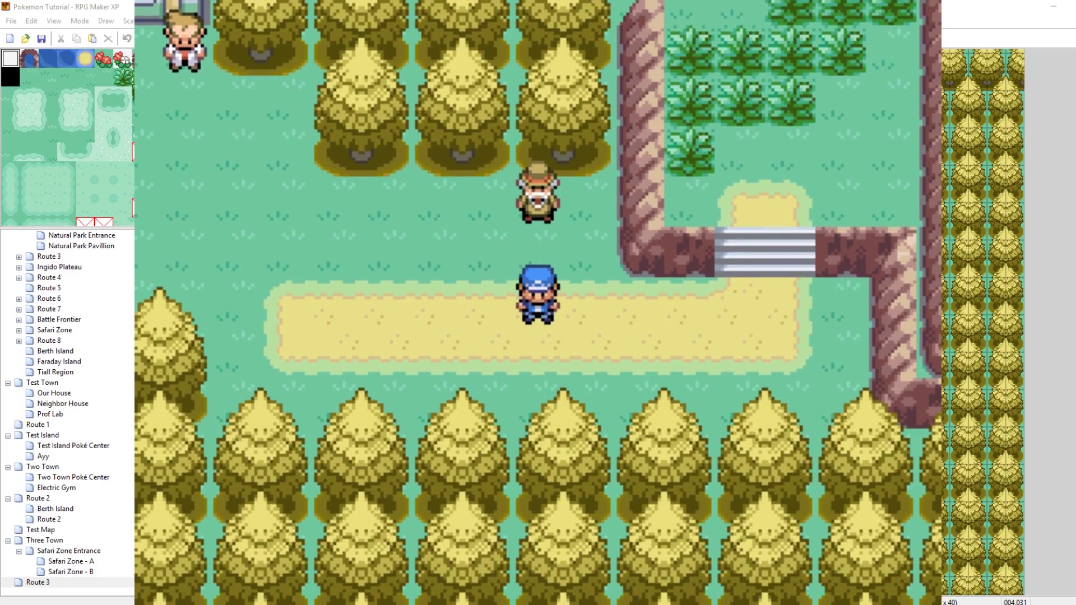
Delete Machamp from the party through its debug options
key("Escape")
key("Down")
key("Return")
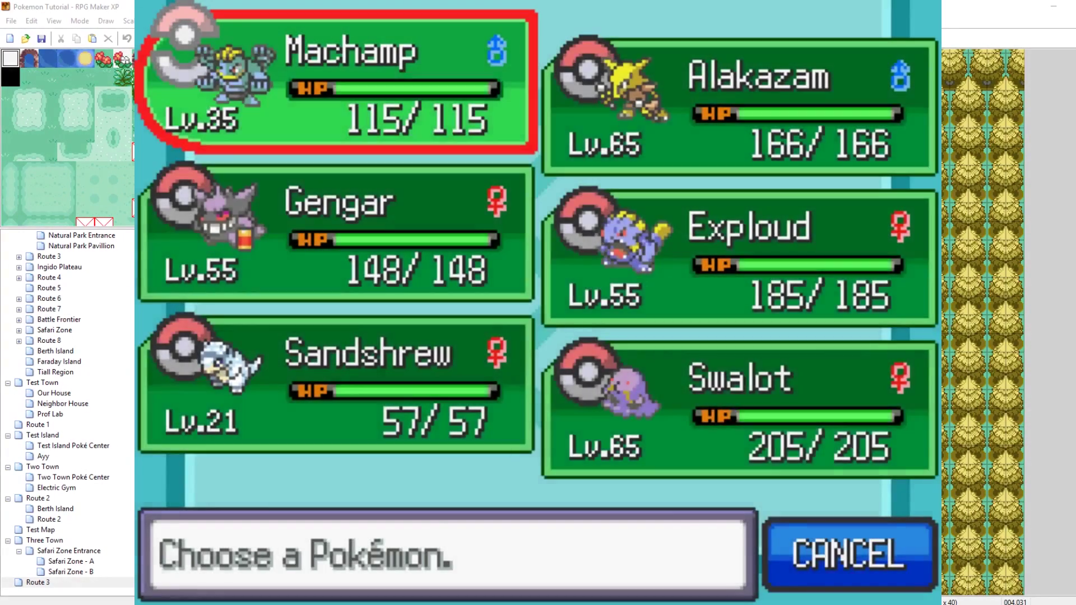
key("Return")
key("Down")
key("Down")
key("Up")
key("Return")
key("Up")
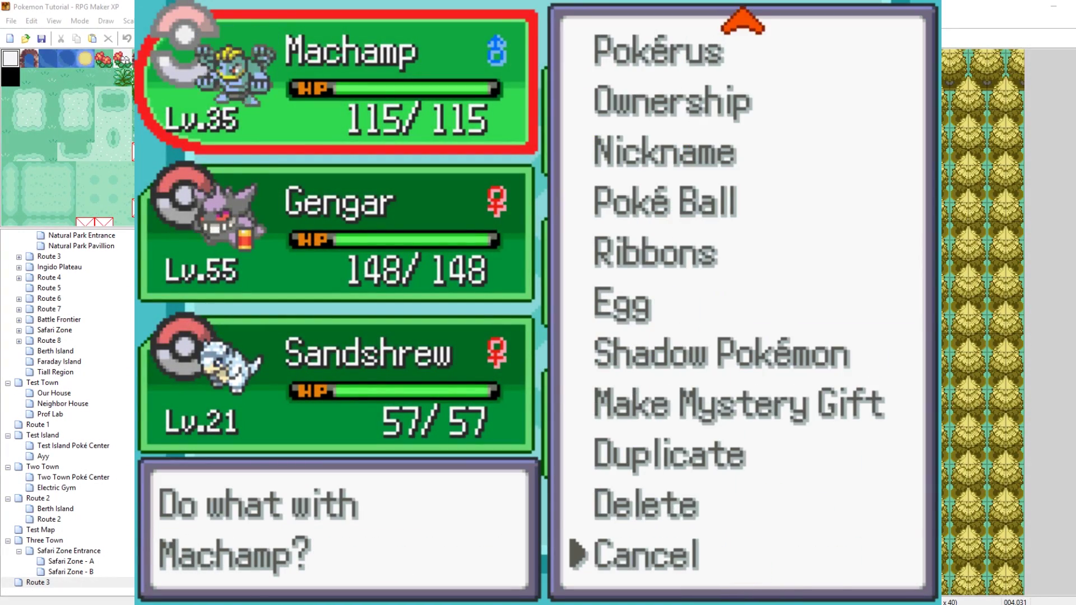
key("Up")
key("Return")
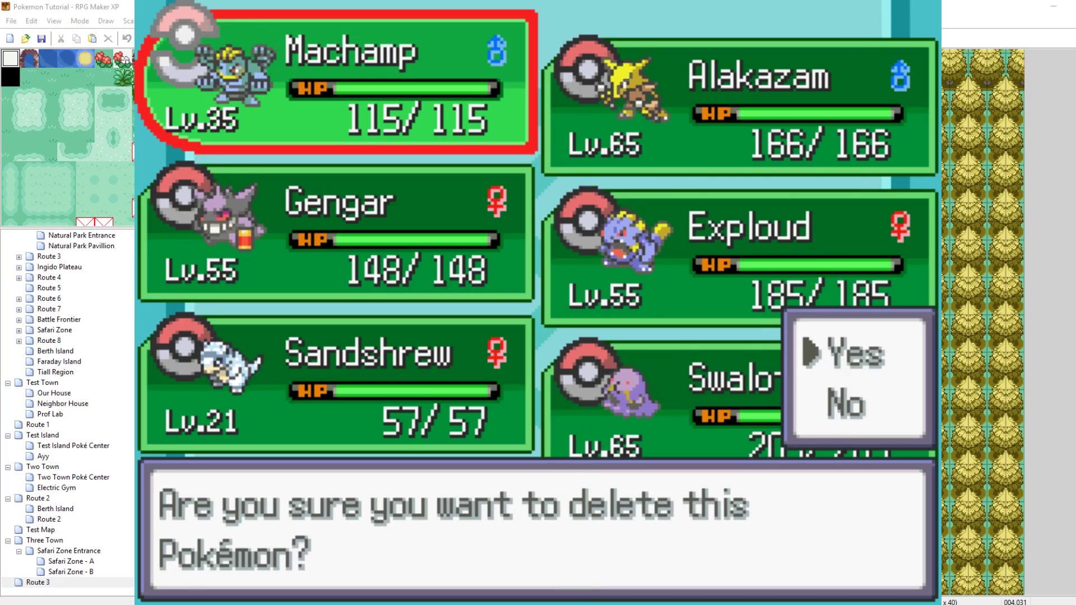
key("Return")
key("Return")
key("Escape")
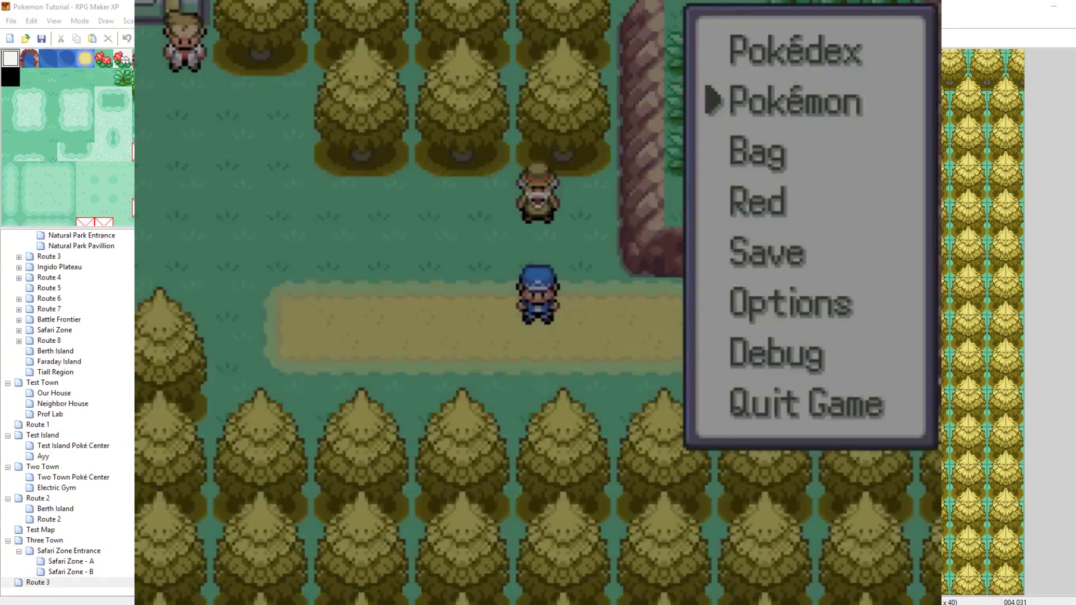
Open the debug menu's Add Pokémon species list
key("Down")
key("Up")
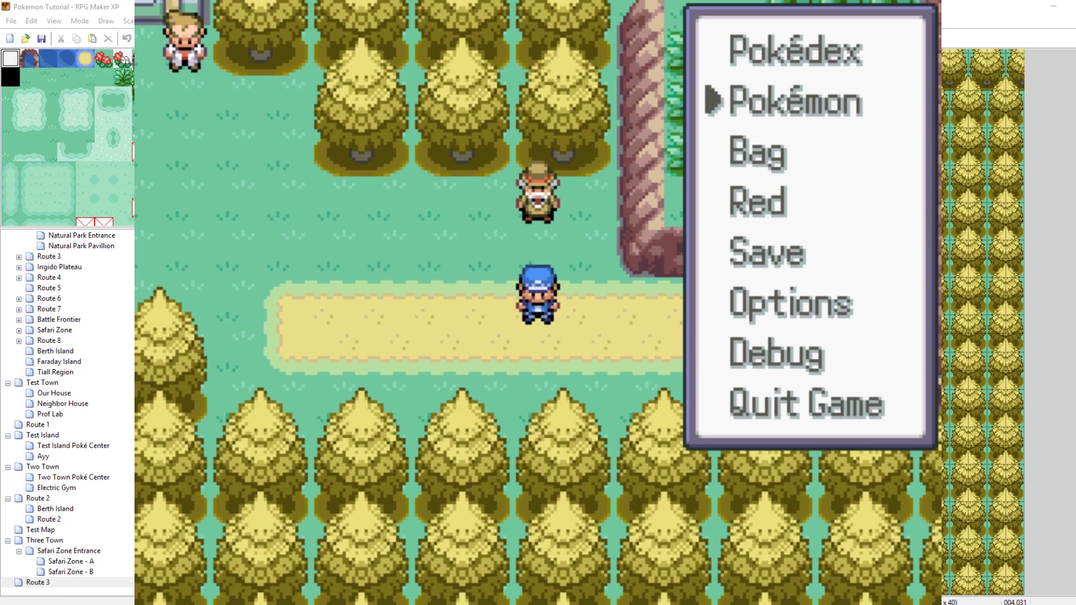
key("Down")
key("Down")
key("Down")
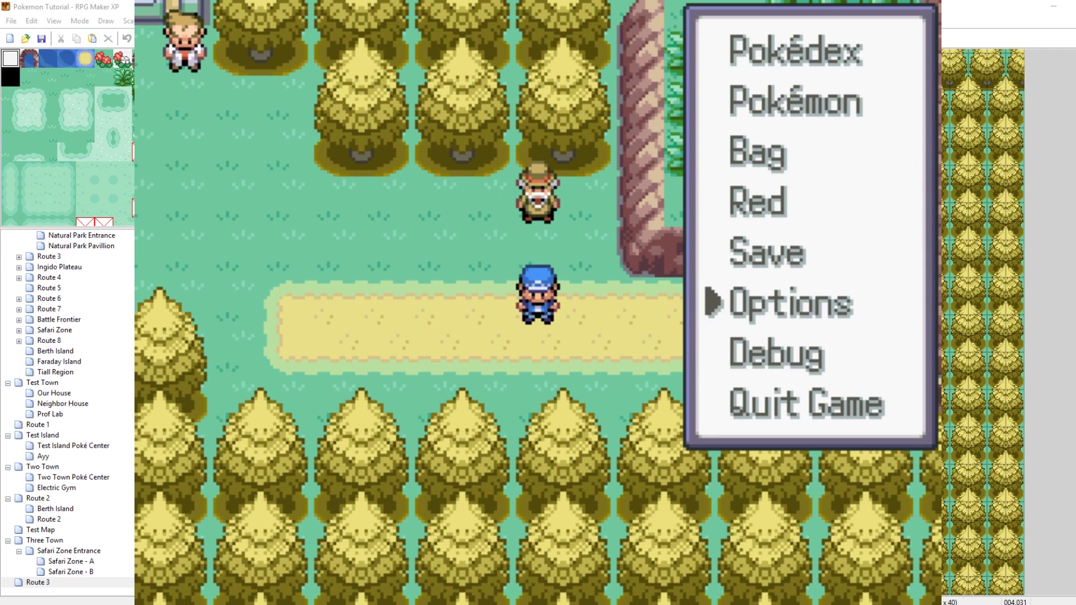
key("Down")
key("Return")
key("Down")
key("Down")
key("Down")
key("Down")
key("Down")
key("Down")
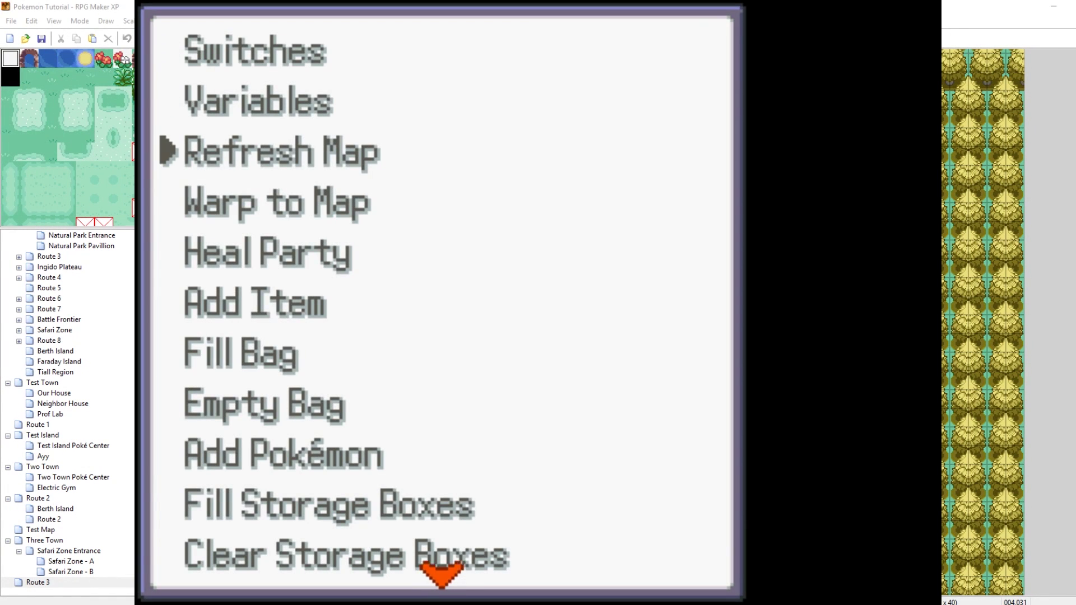
key("Down")
key("Down")
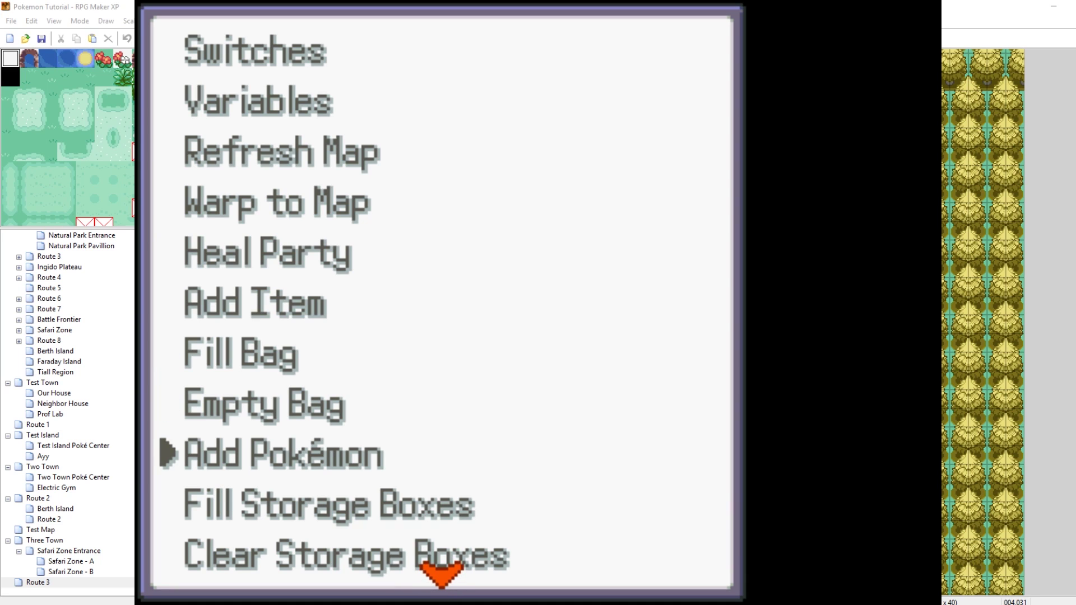
key("Return")
Add Keldeo at level 35, skip the nickname, and return to the map
key("Right")
key("Right")
key("Right")
key("Right")
key("Right")
key("Right")
key("Right")
key("Right")
key("Right")
key("Right")
key("Right")
key("Right")
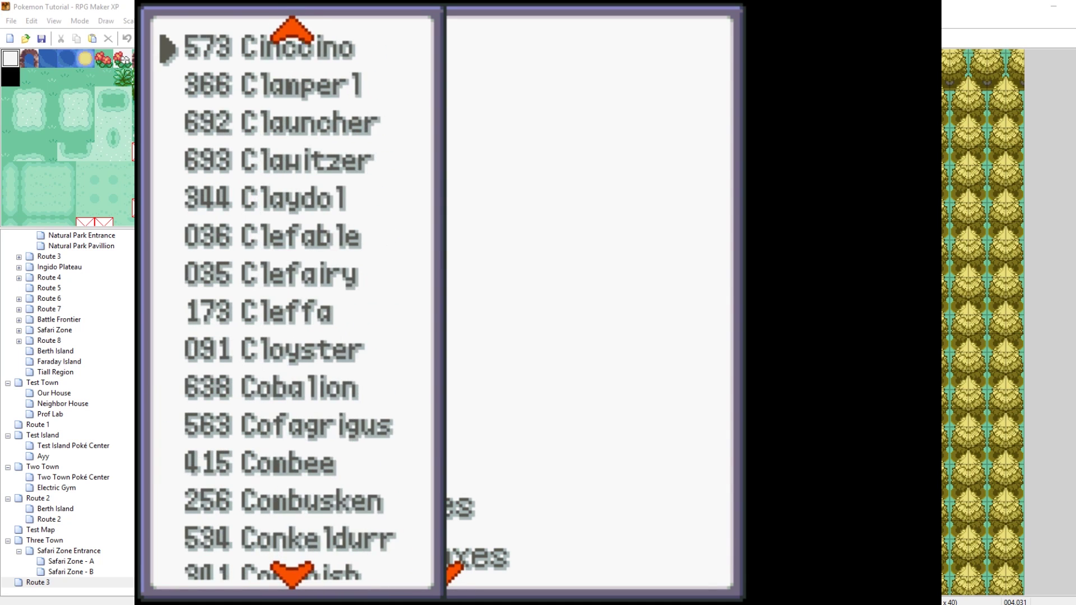
key("Right")
key("Right")
key("Right")
key("Right")
key("Right")
key("Right")
key("Right")
key("Right")
key("Right")
key("Right")
key("Right")
key("Right")
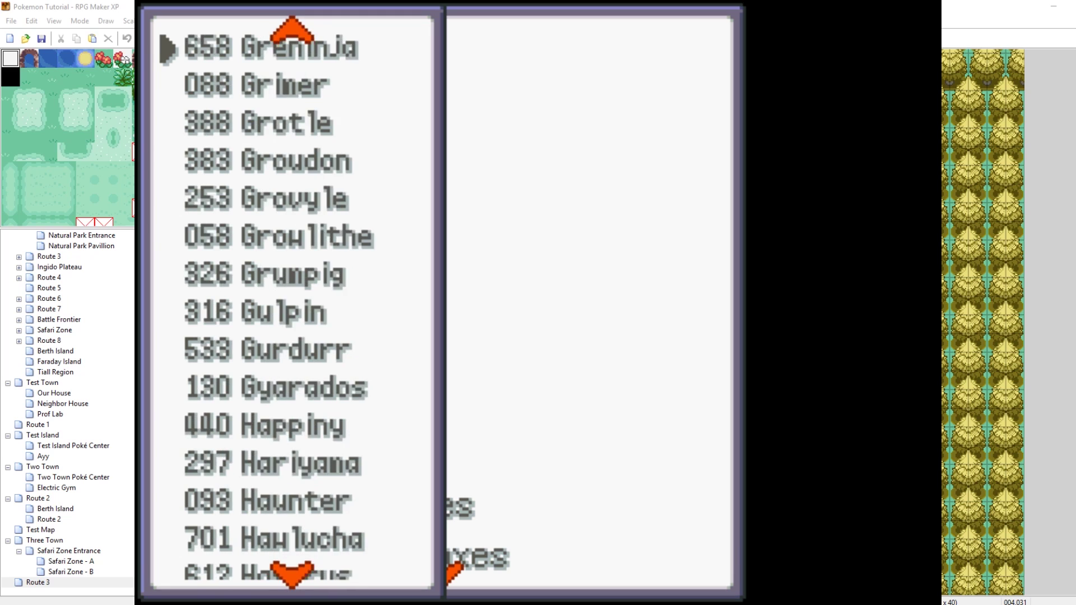
key("Right")
key("Right")
key("Left")
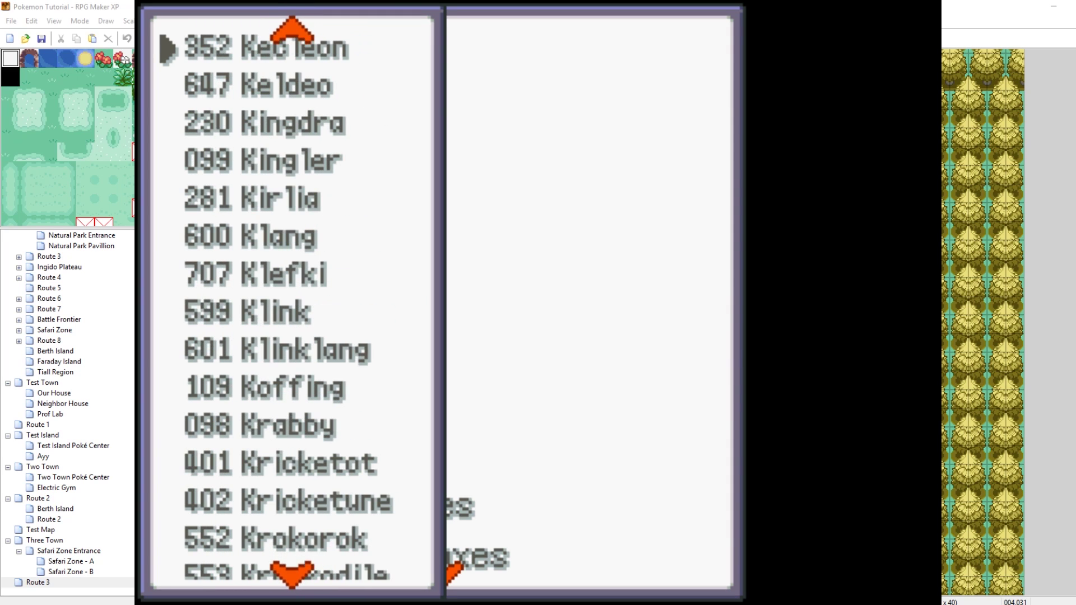
key("Up")
key("Down")
key("Return")
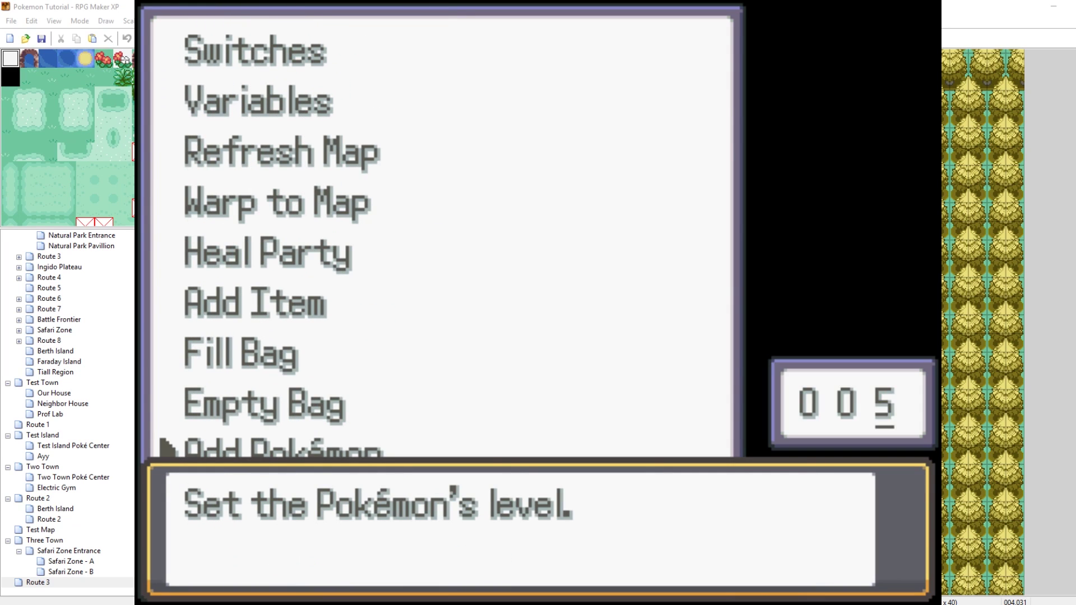
key("Left")
key("Up")
key("Up")
key("Up")
key("Return")
key("Return")
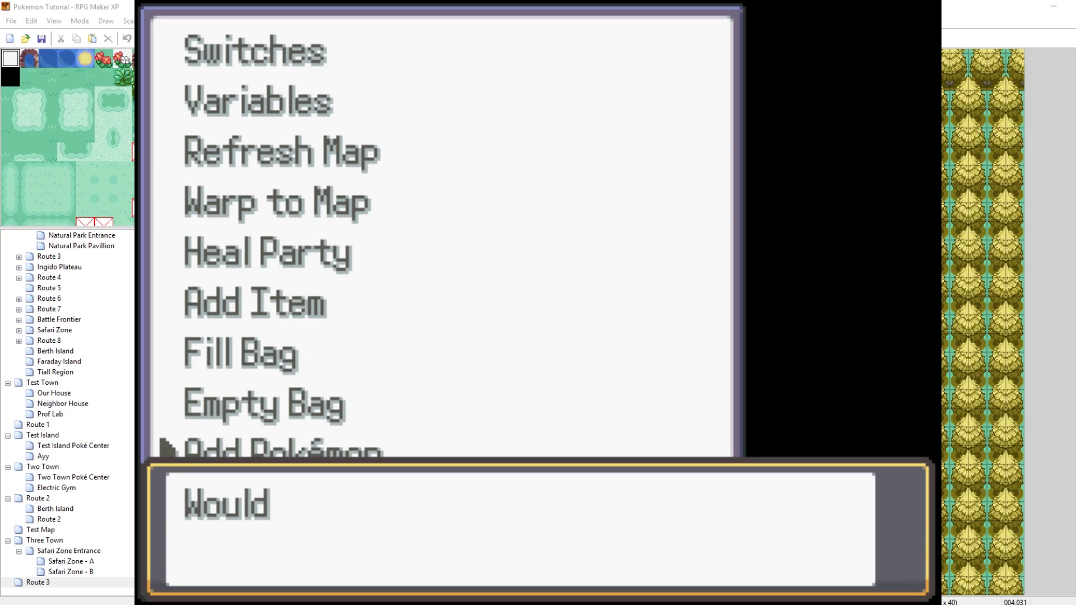
key("Escape")
key("Escape")
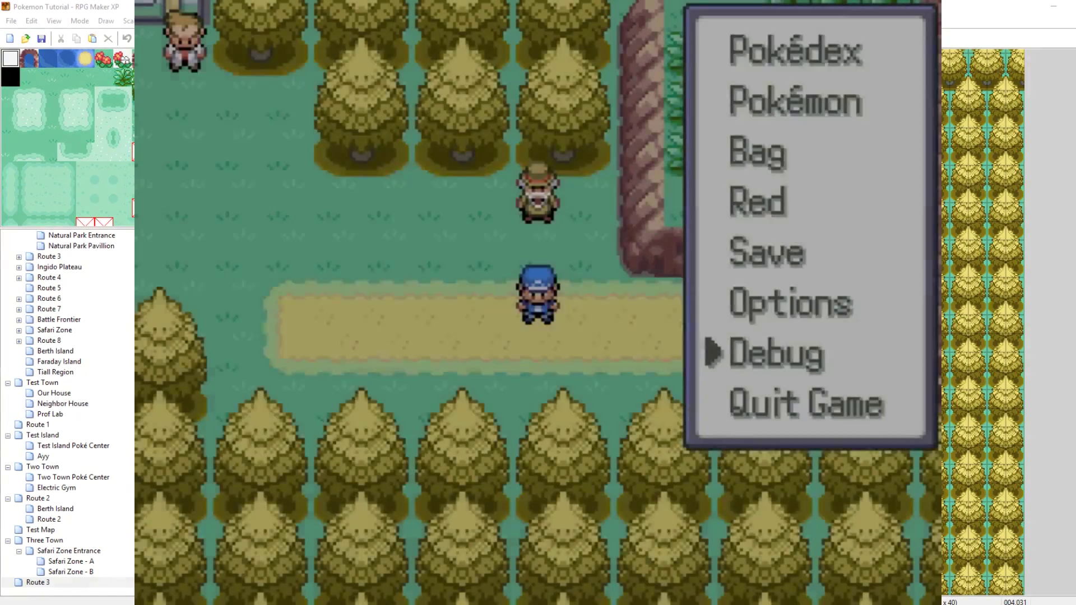
key("Escape")
key("Escape")
Swap Keldeo into Alakazam's lead party slot
key("Up")
key("Up")
key("Up")
key("Up")
key("Up")
key("Return")
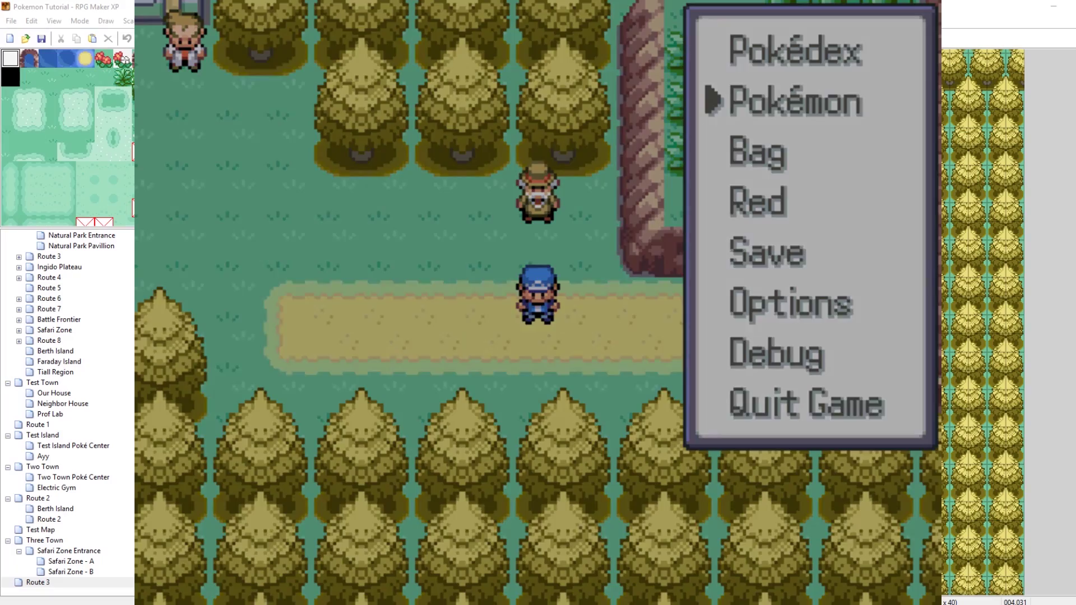
key("Down")
key("Down")
key("Down")
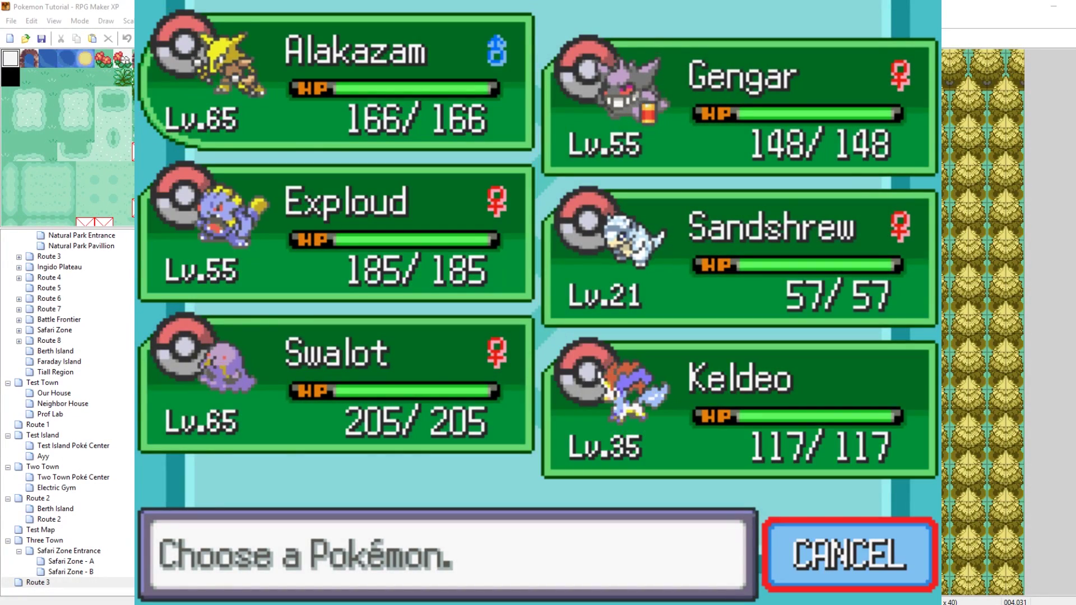
key("Up")
key("Return")
key("Down")
key("Down")
key("Return")
key("Left")
key("Down")
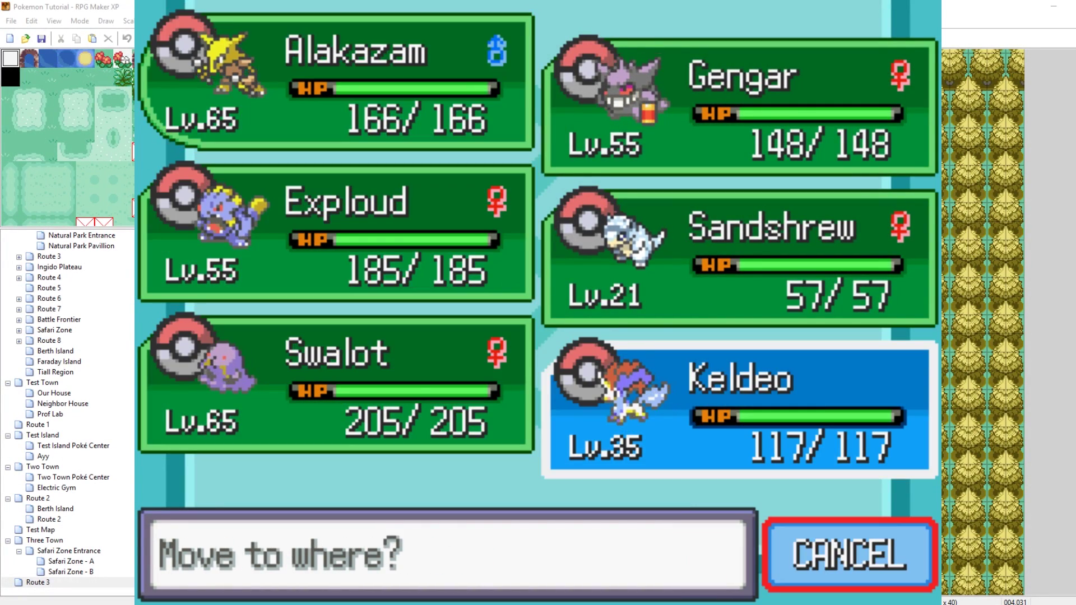
key("Down")
key("Return")
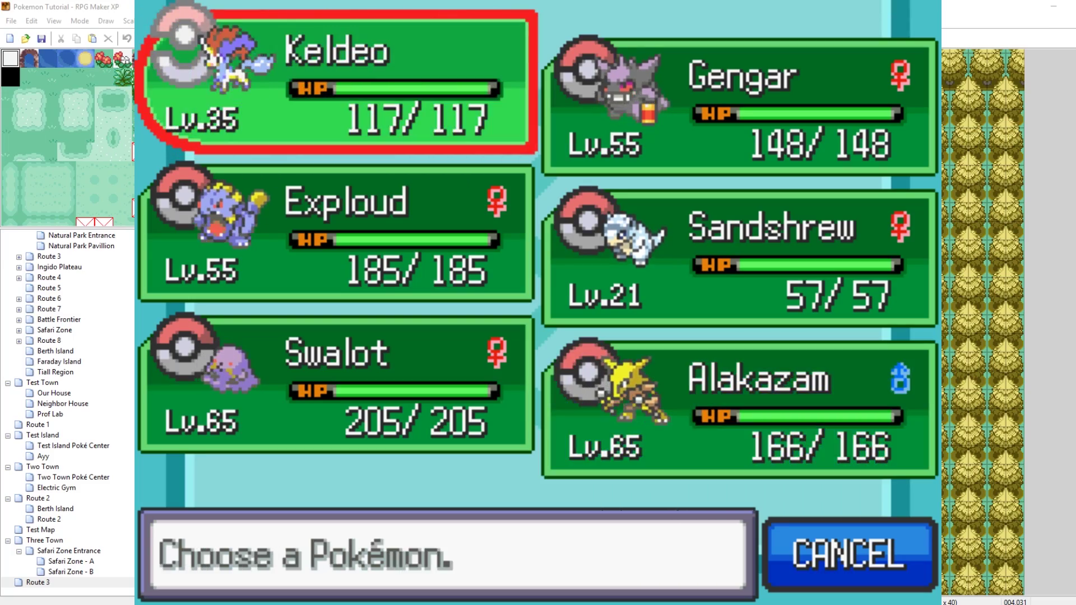
key("Escape")
key("Escape")
Talk to the tutor, agree to learn Secret Sword, and choose Keldeo
key("Up")
key("Return")
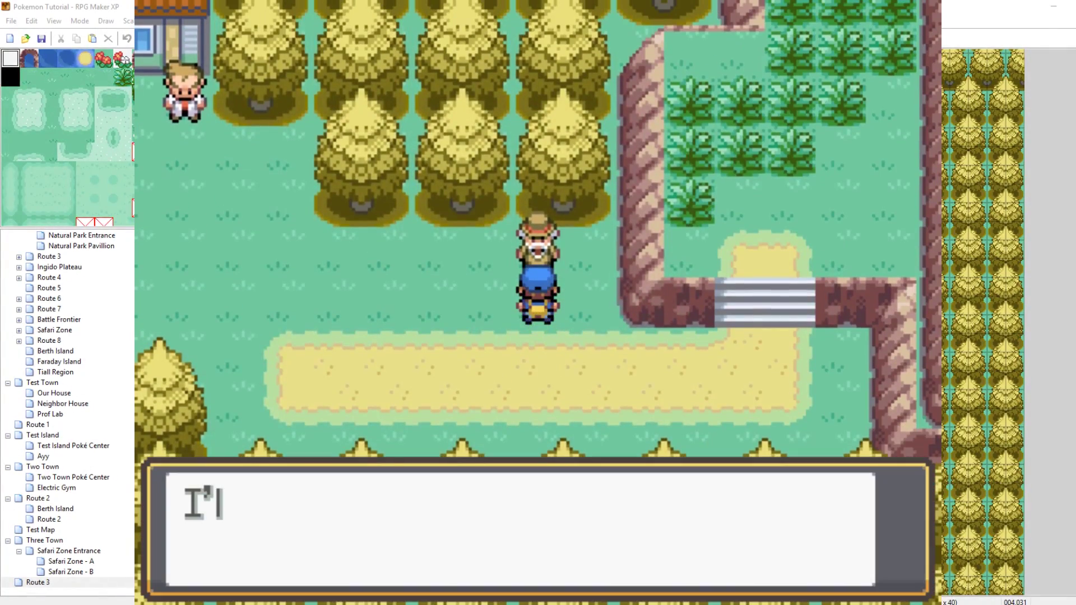
key("Return")
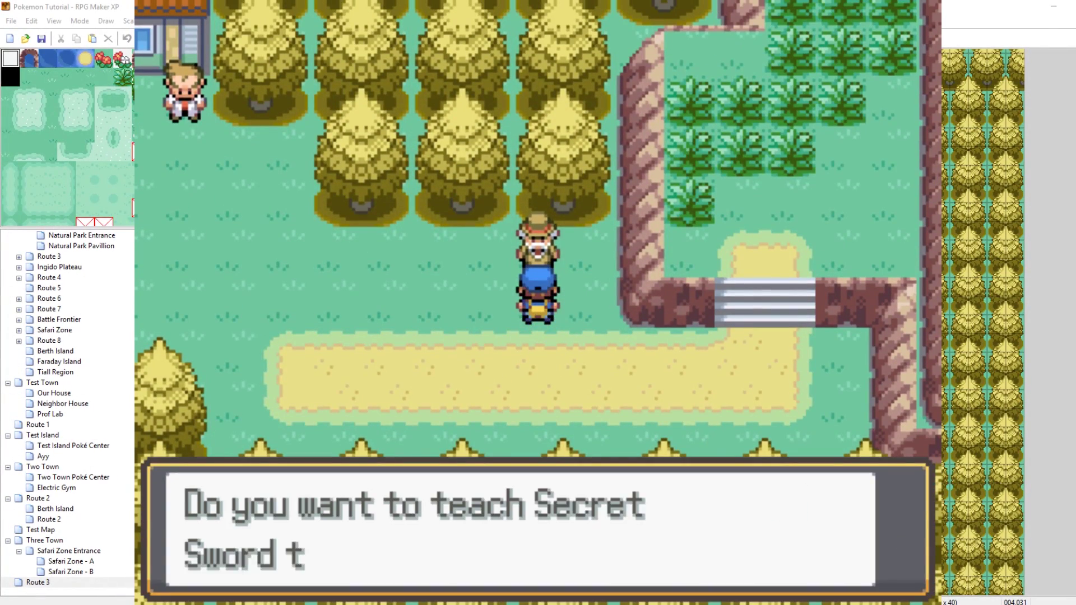
key("Return")
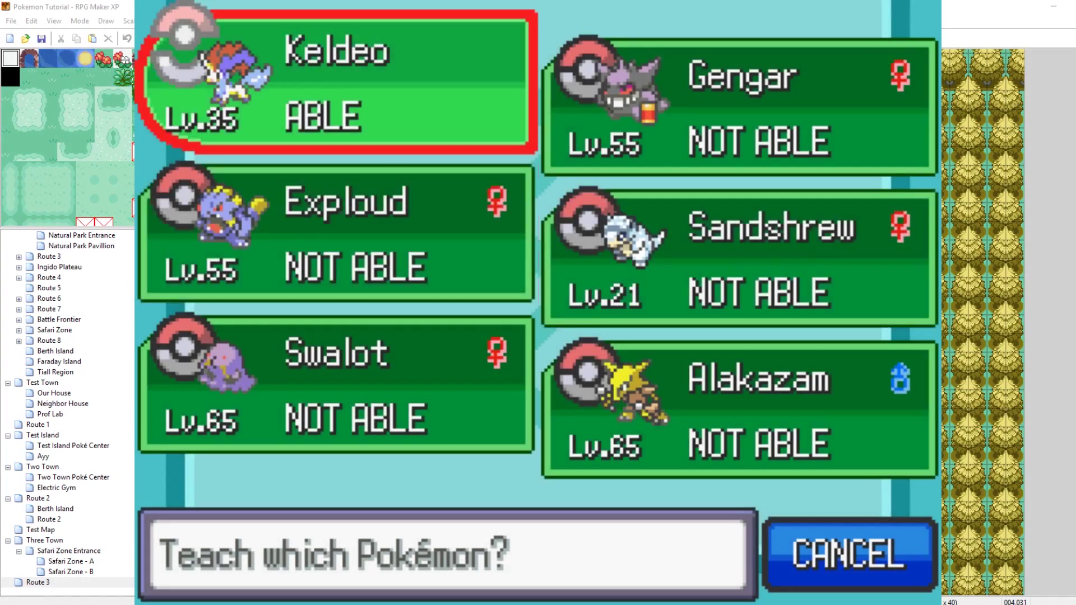
key("Down")
key("Right")
key("Left")
key("Up")
key("Return")
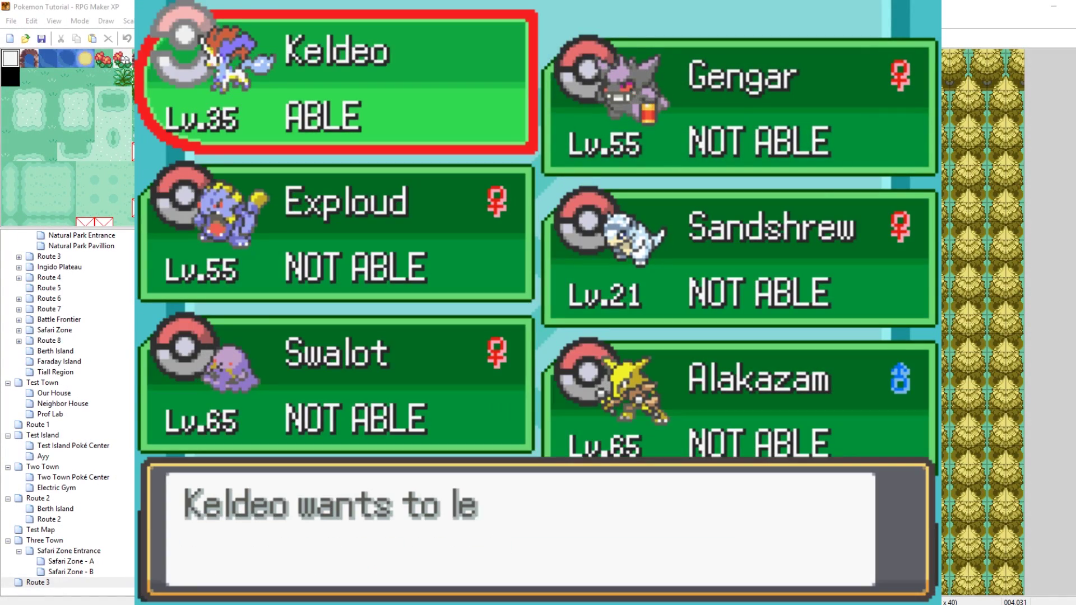
Have Keldeo forget Helping Hand to learn Secret Sword
key("Return")
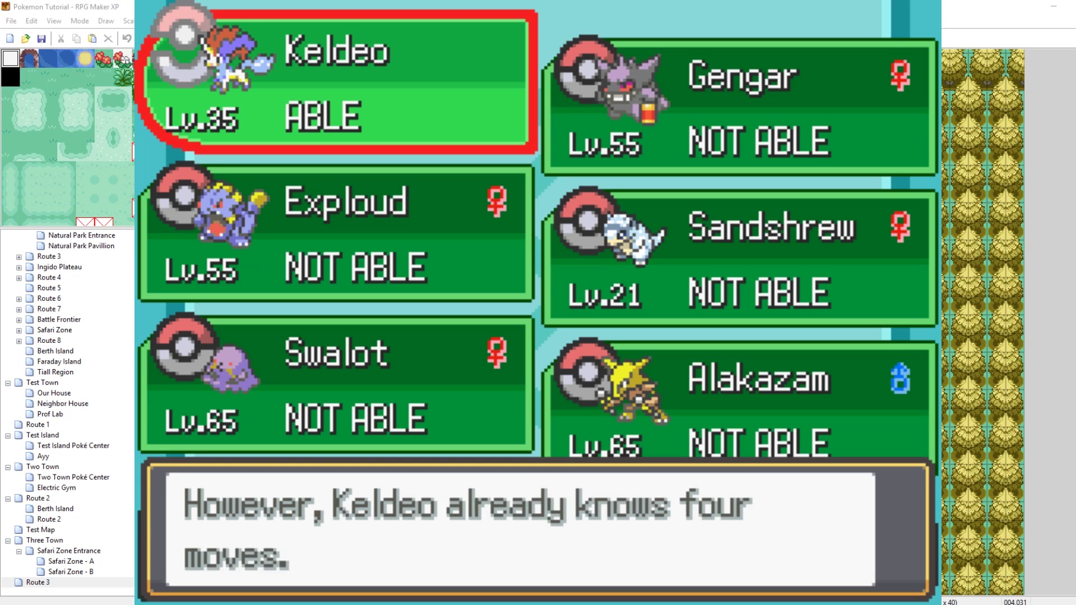
key("Return")
key("Return")
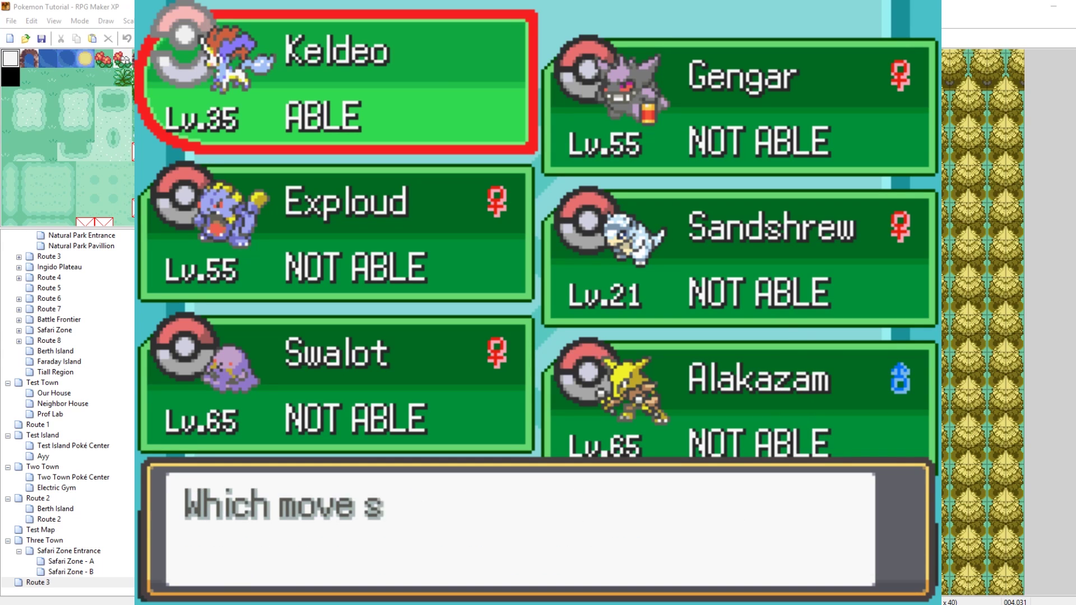
key("Down")
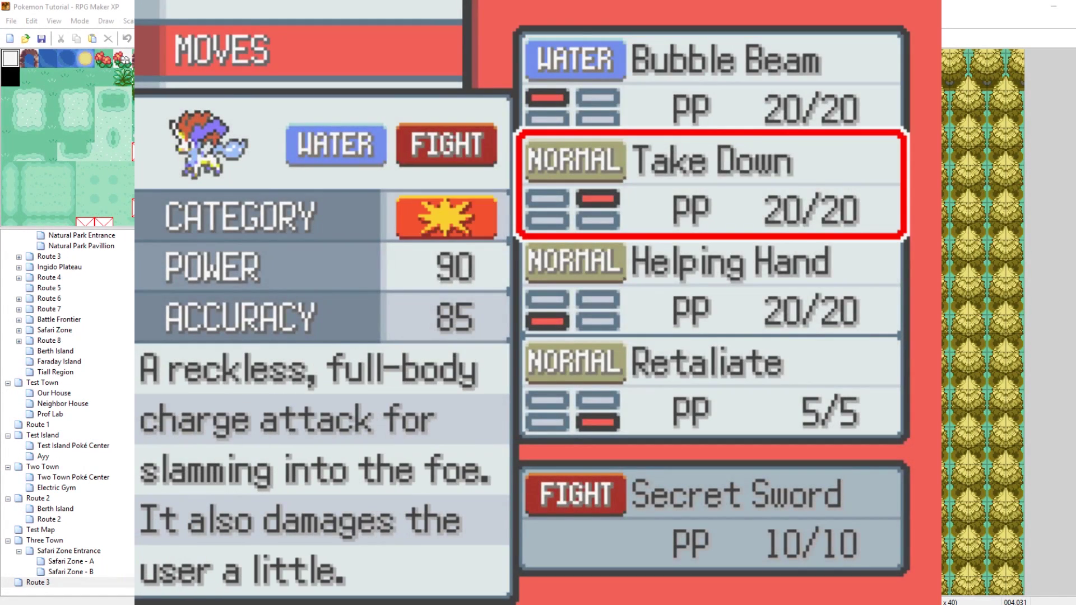
key("Down")
key("Return")
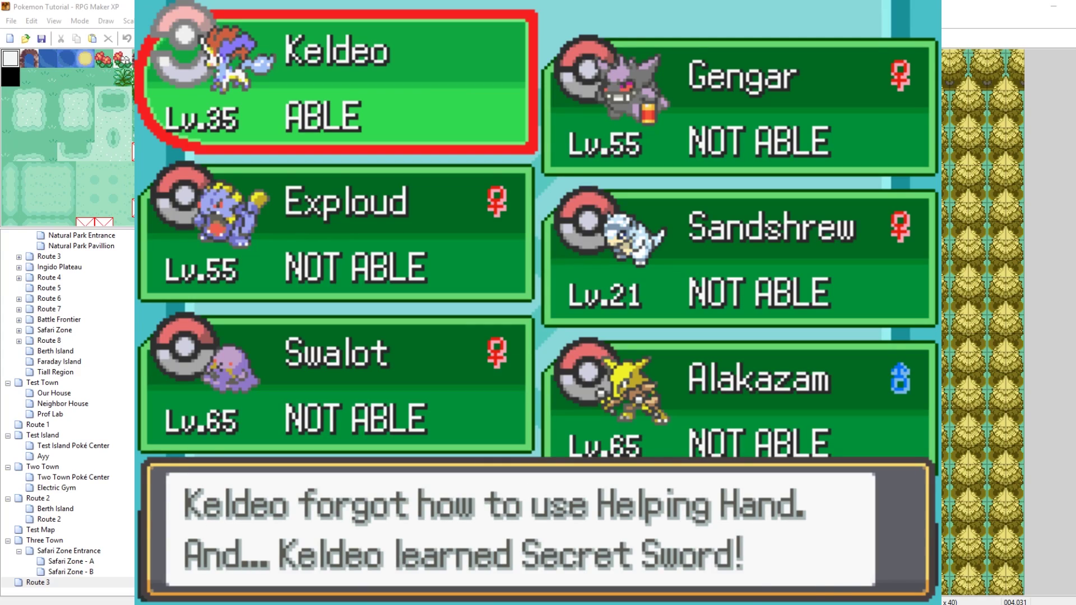
key("Return")
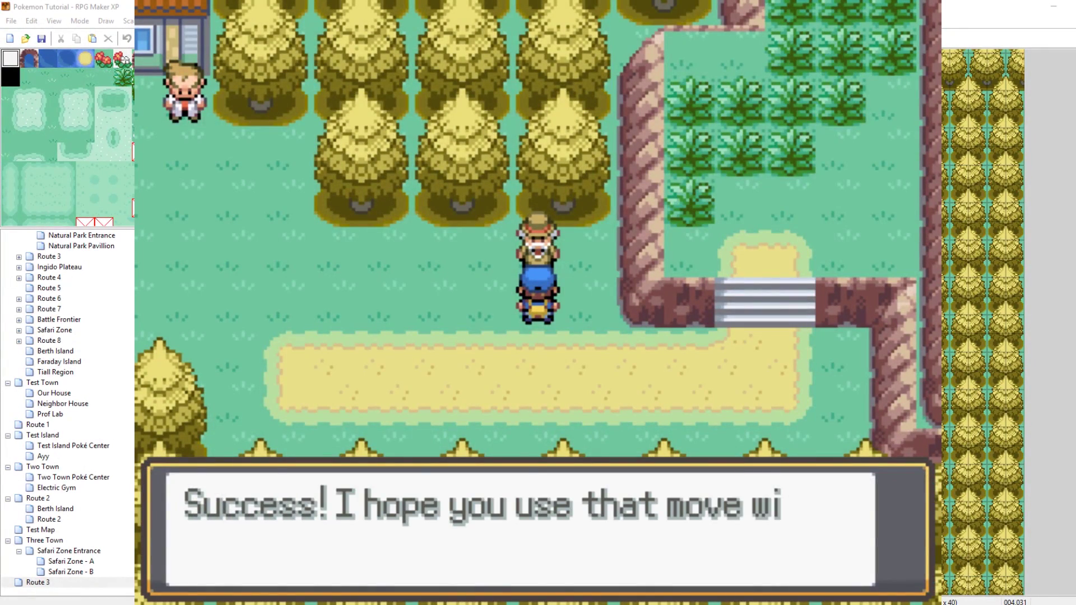
Talk to the tutor again and see the already-taught message
key("Return")
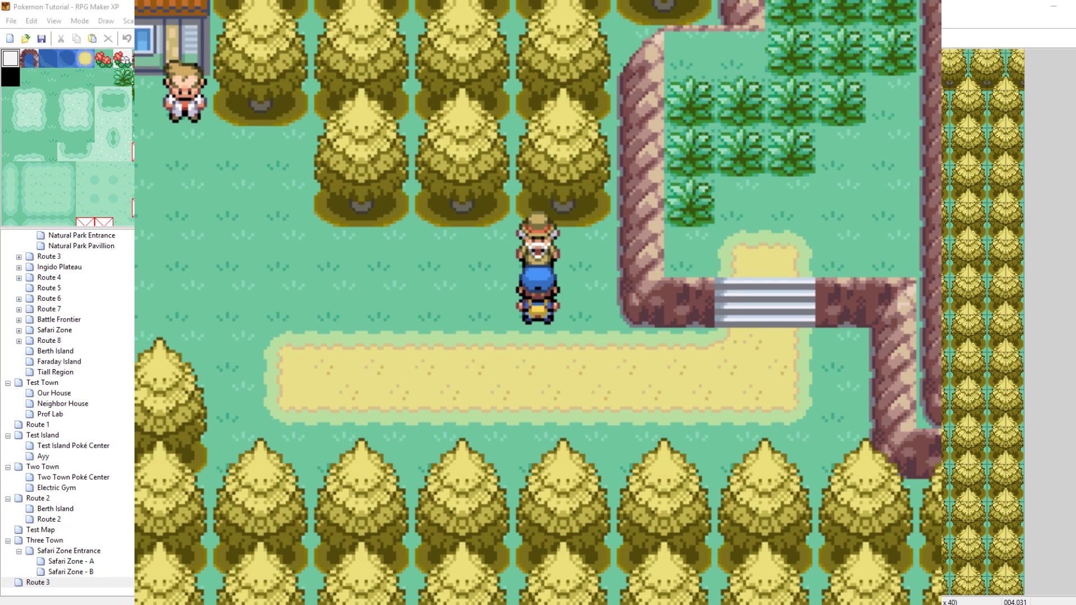
key("Return")
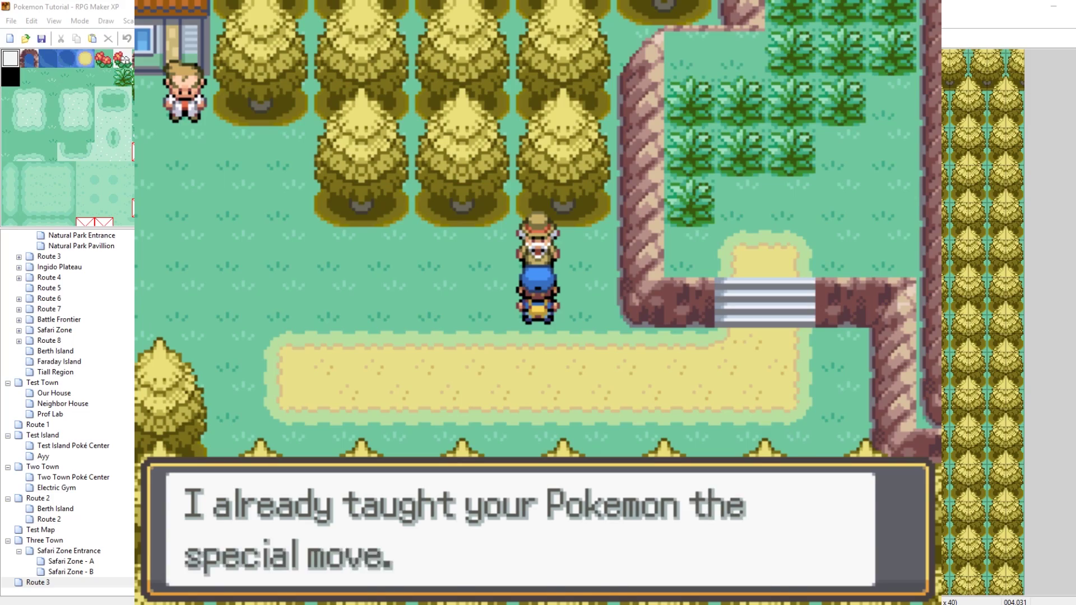
key("Return")
key("Down")
Browse Keldeo's summary pages, back out to the map, and close the playtest
key("Escape")
key("Return")
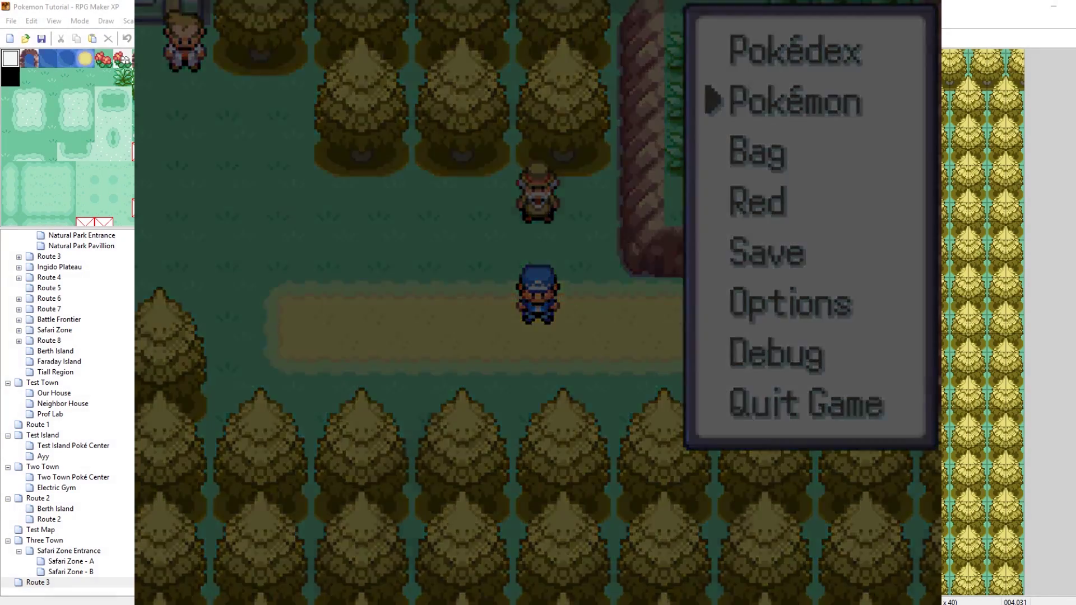
key("Down")
key("Up")
key("Return")
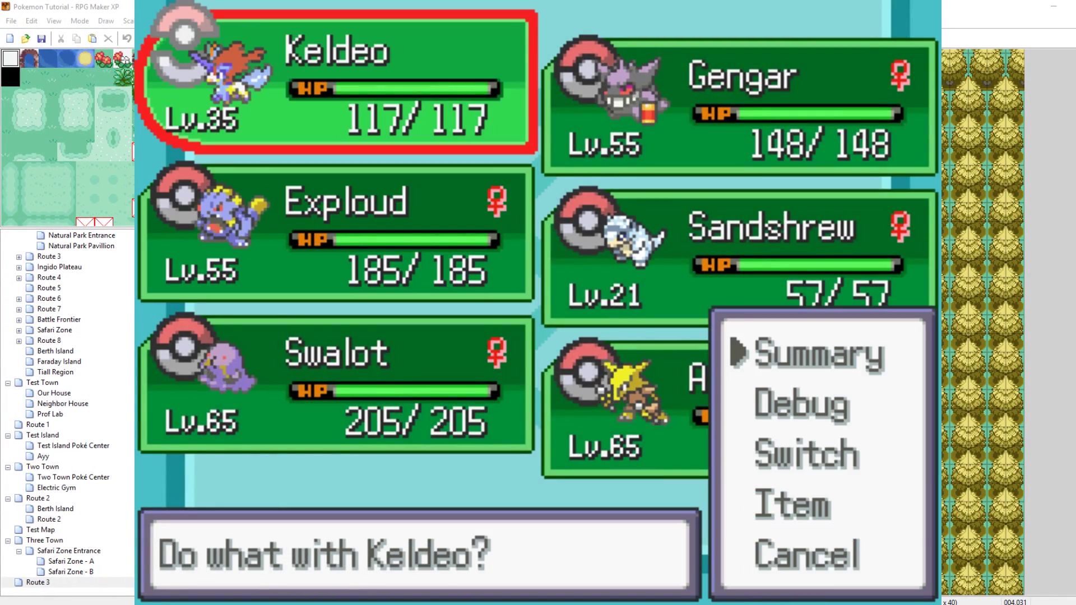
key("Return")
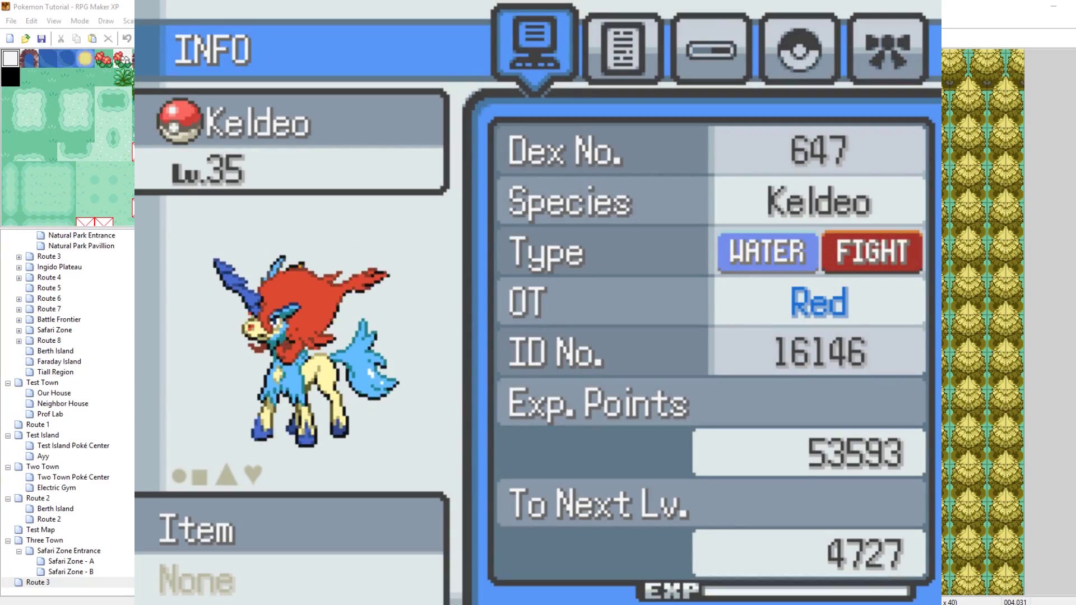
key("Right")
key("Right")
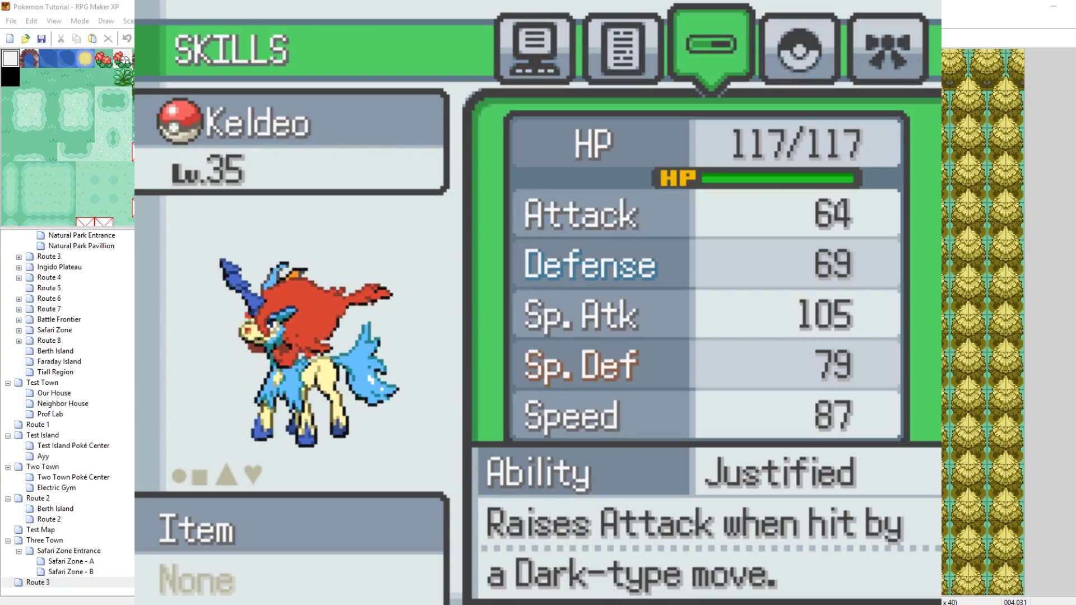
key("Escape")
key("Escape")
key("Escape")
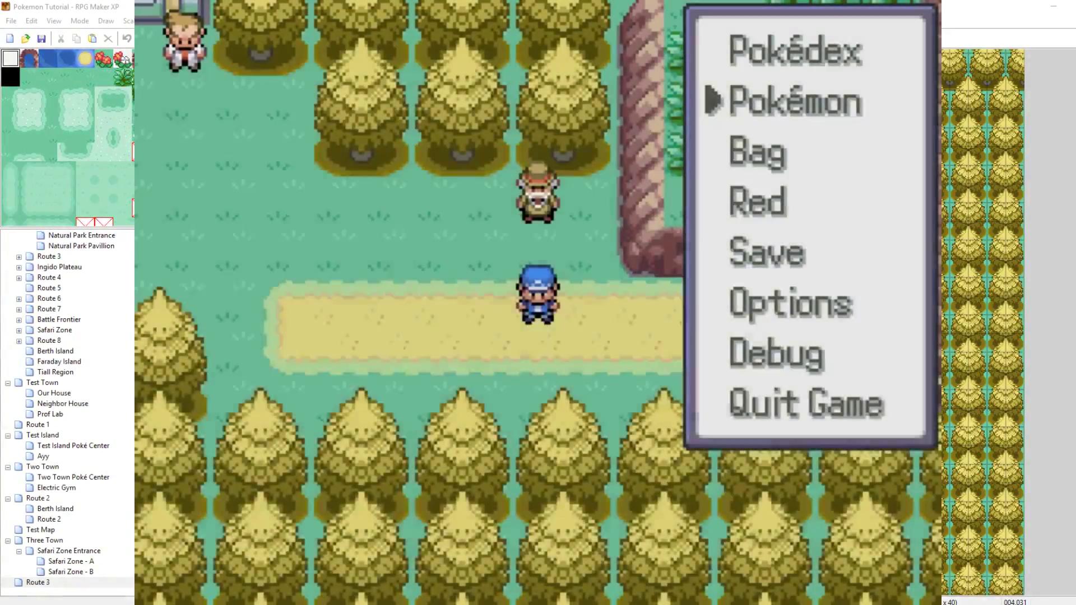
key("Escape")
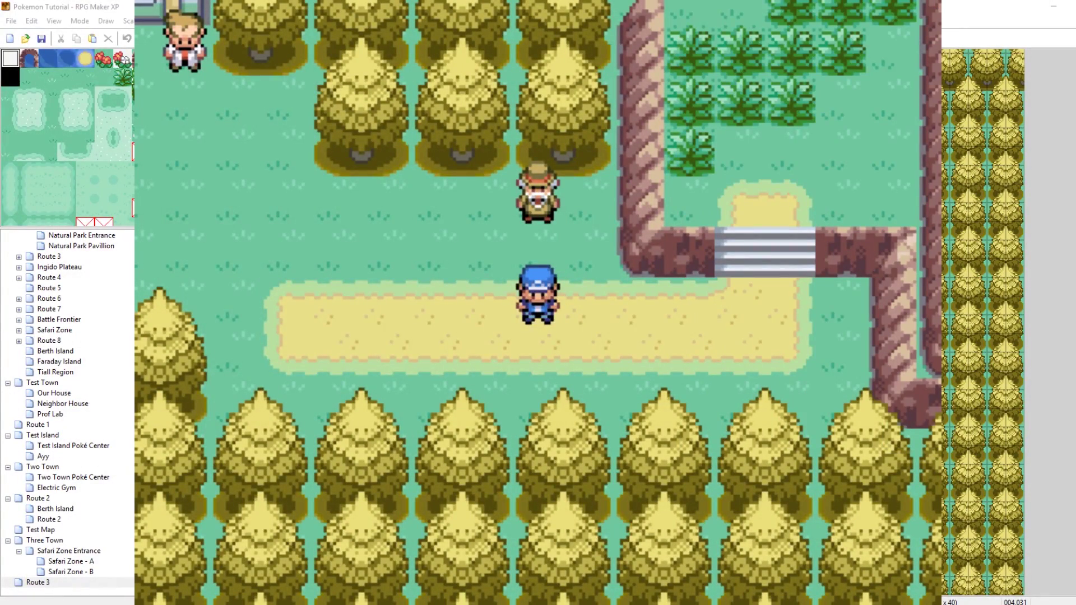
key("alt+F4")
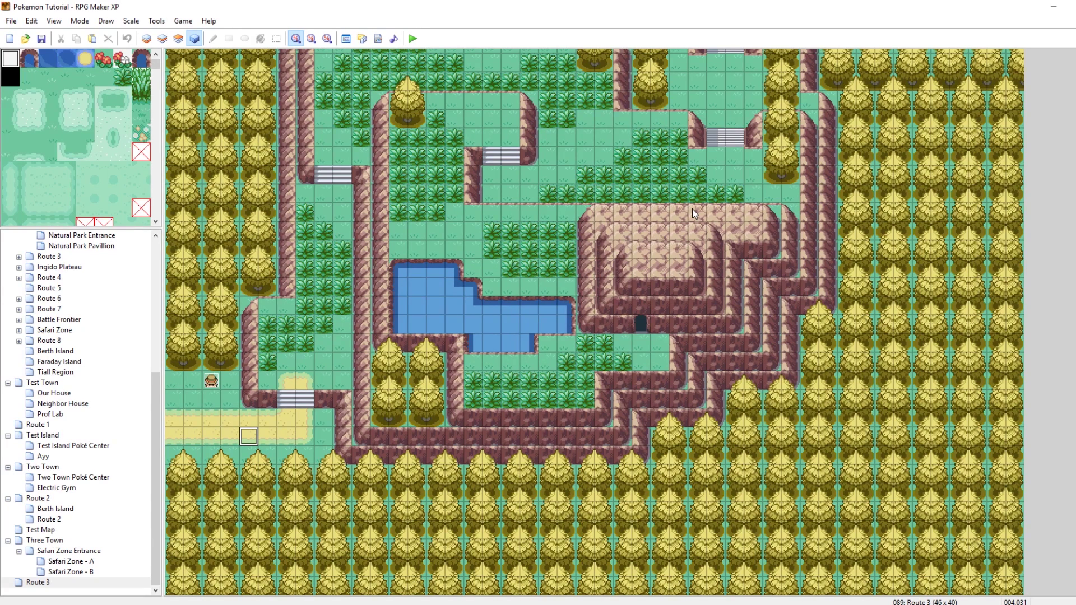
scroll(102, 347, "up", 3)
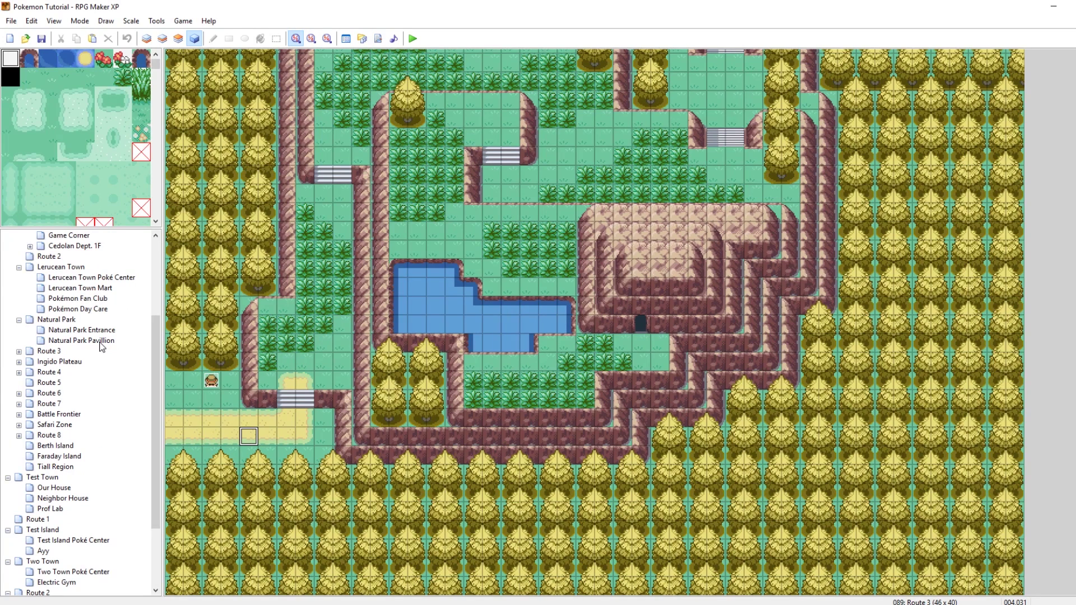
scroll(100, 345, "up", 3)
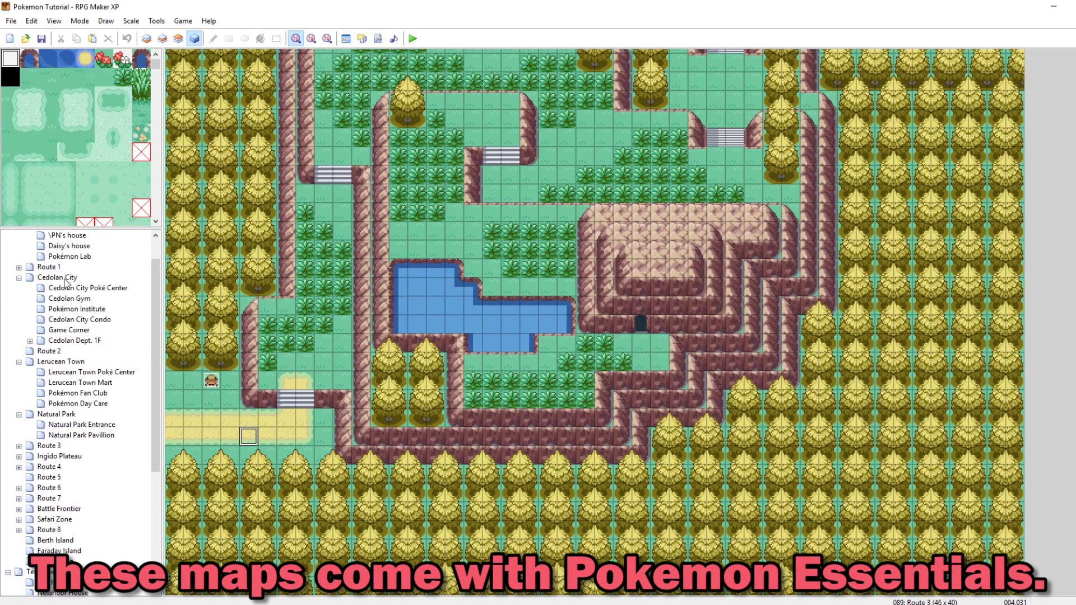
left_click(79, 319)
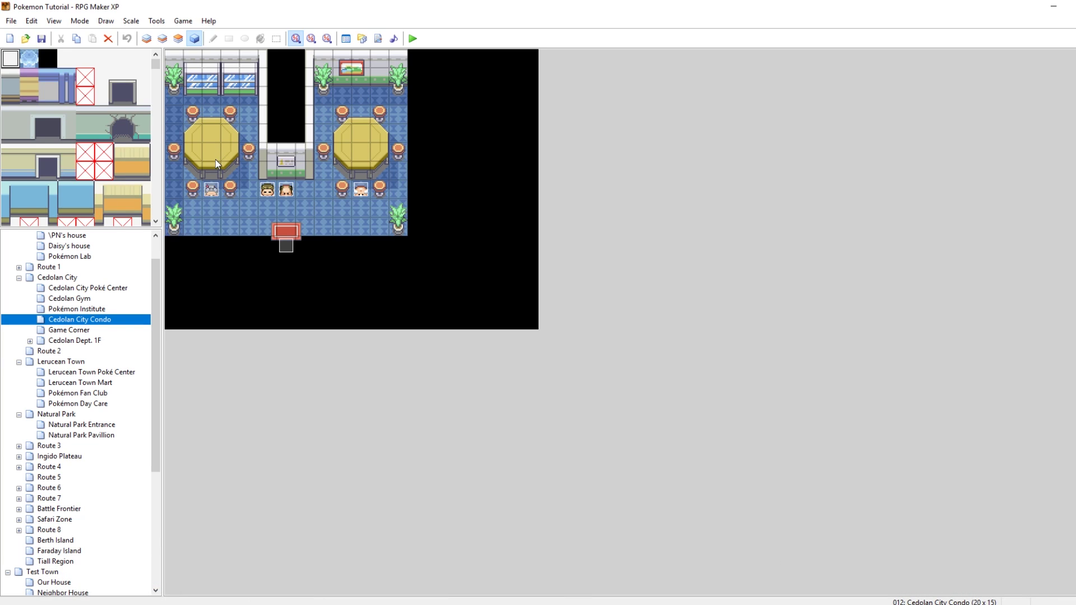
left_click(211, 189)
double_click(211, 189)
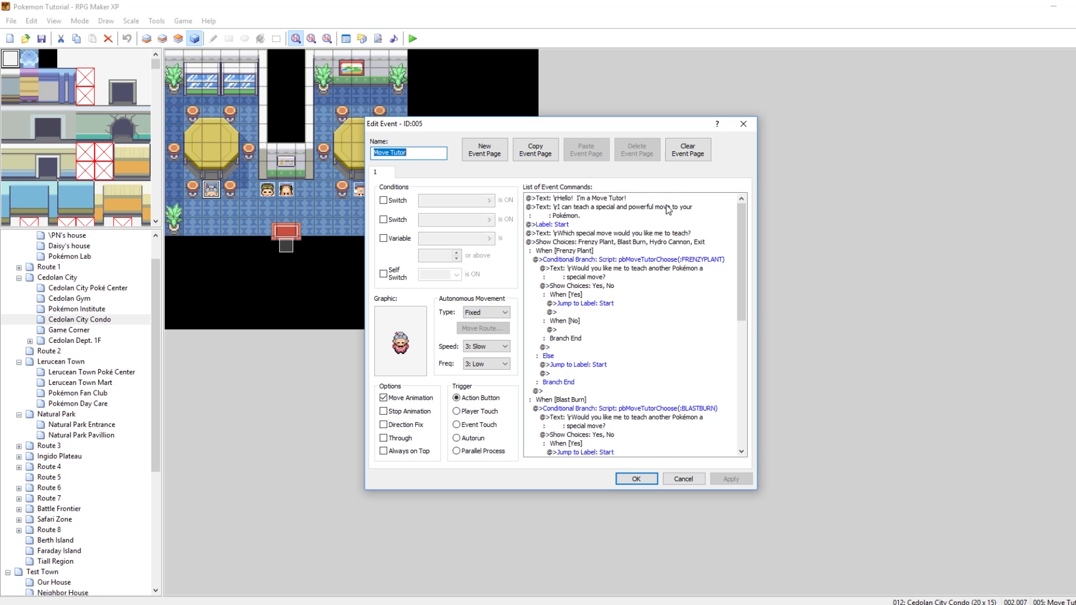
left_click(743, 124)
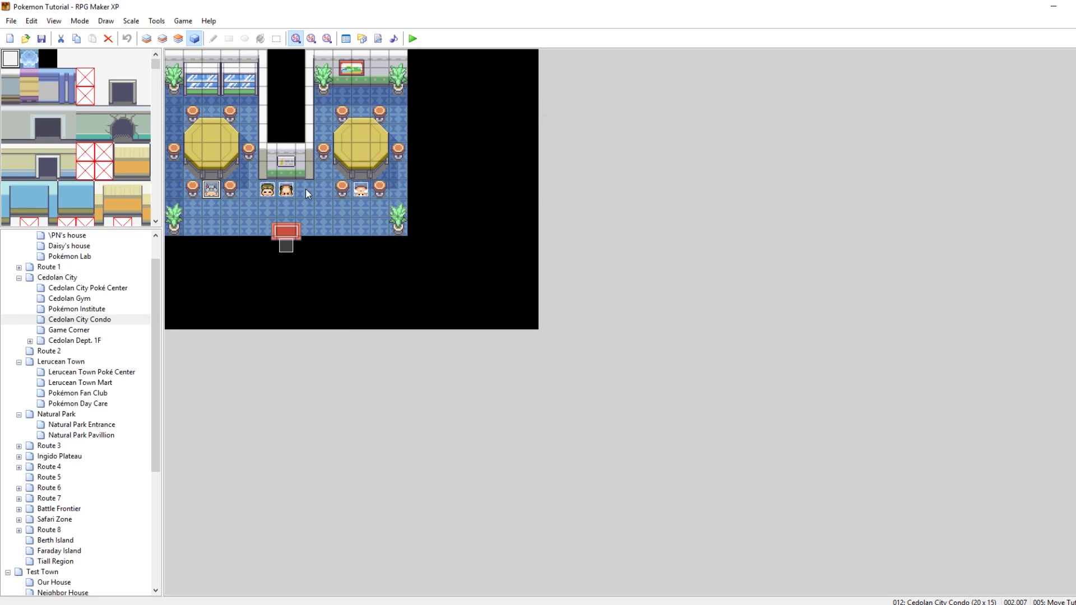
left_click(268, 189)
double_click(272, 190)
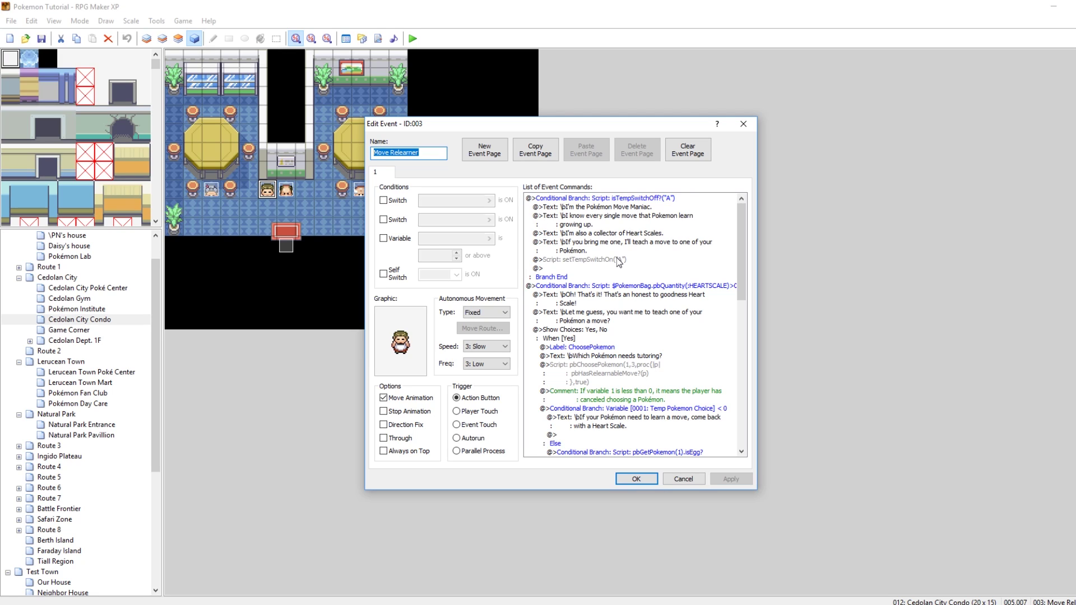
scroll(619, 261, "down", 2)
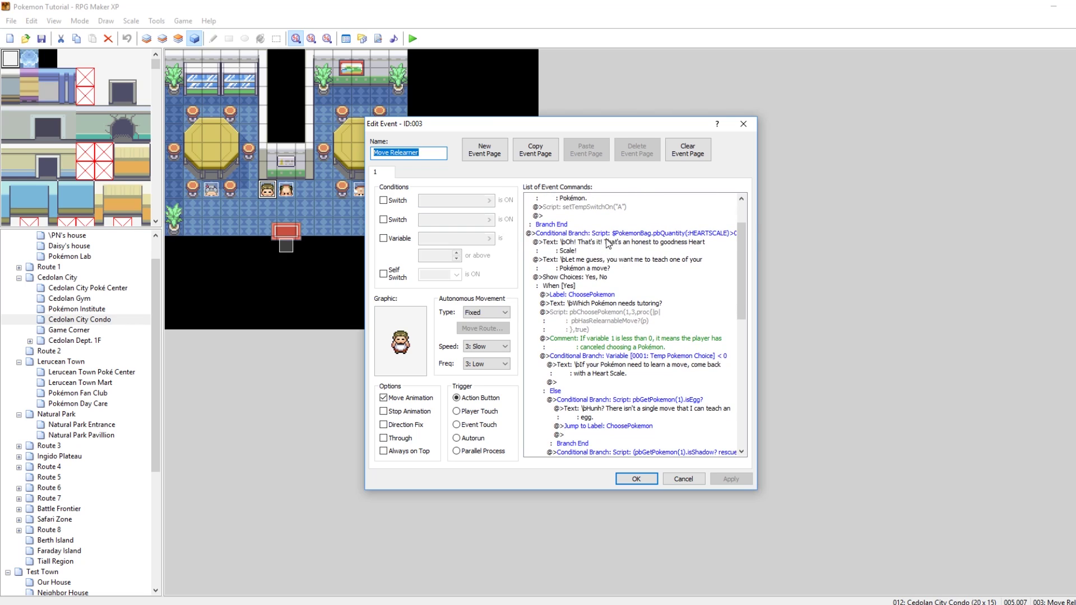
left_click(617, 240)
left_click(700, 232)
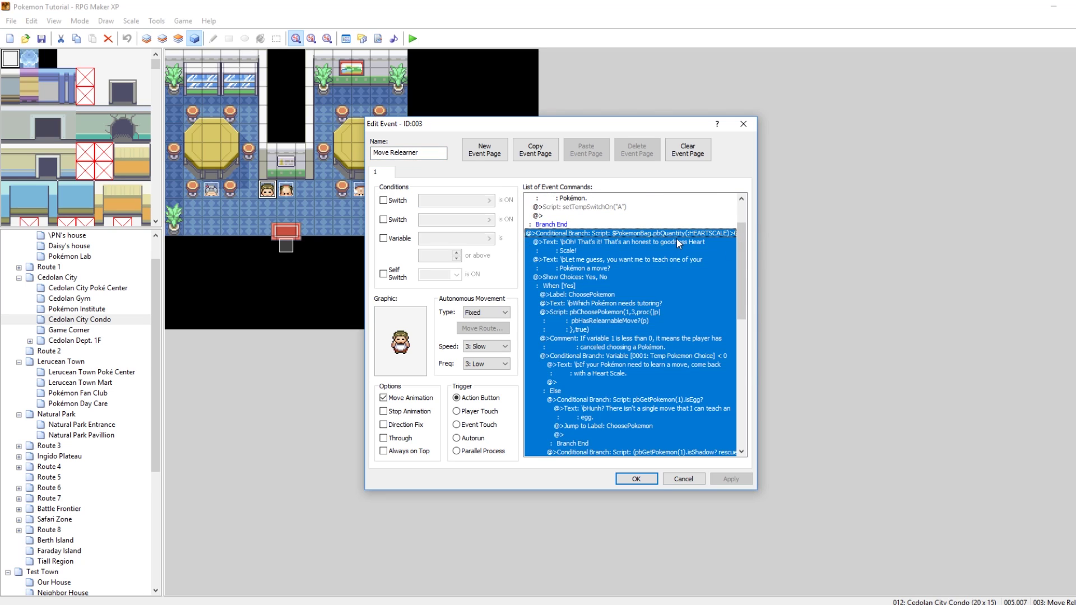
left_click(677, 239)
left_click(678, 233)
left_click(705, 239)
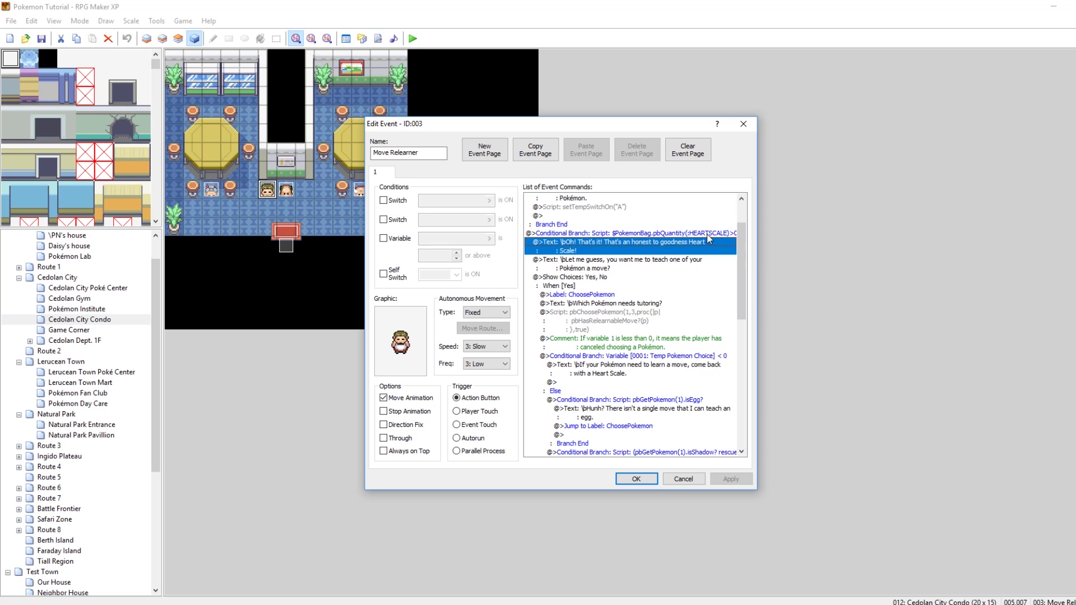
left_click(707, 233)
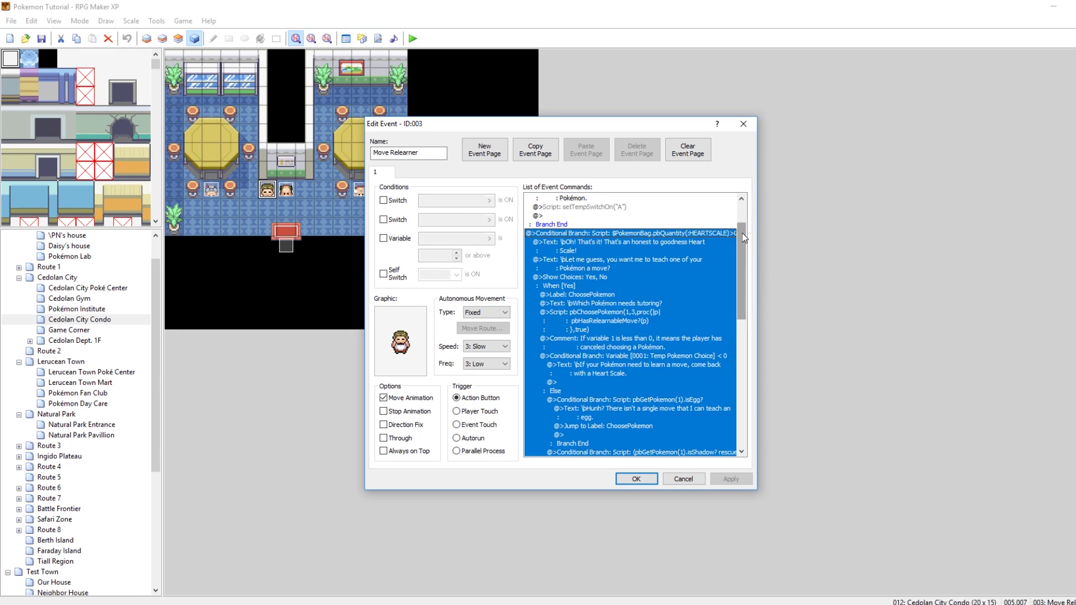
left_click_drag(742, 233, 741, 308)
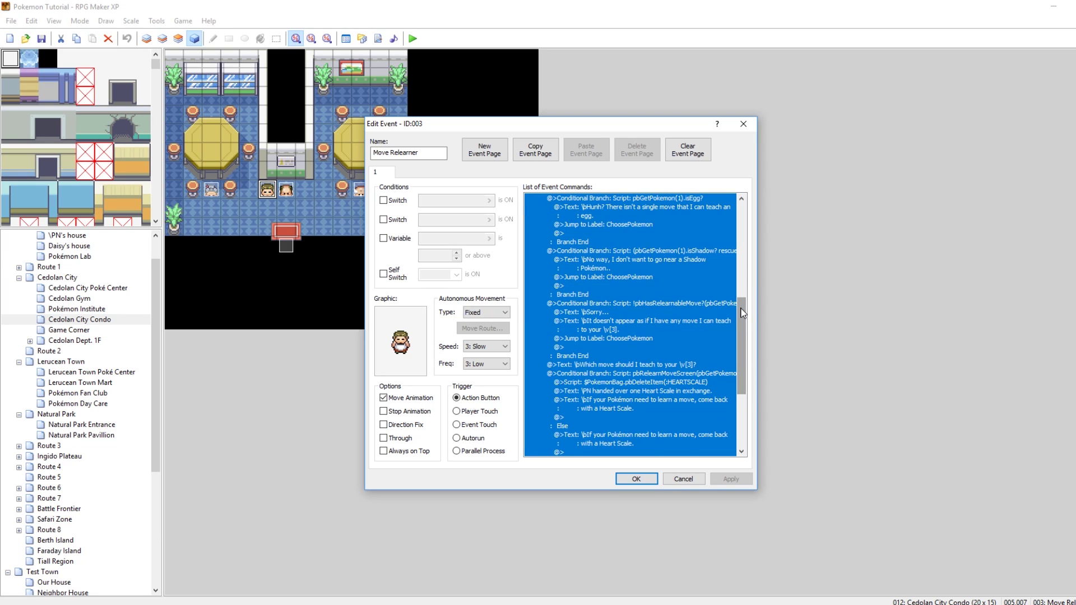
scroll(743, 313, "down", 5)
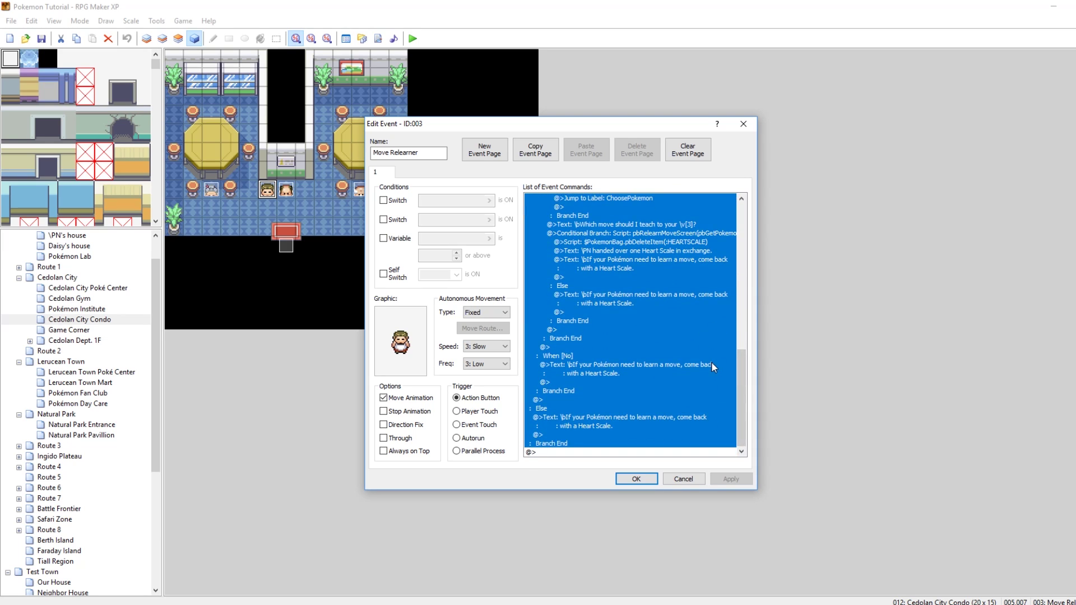
left_click(710, 366)
left_click(671, 419)
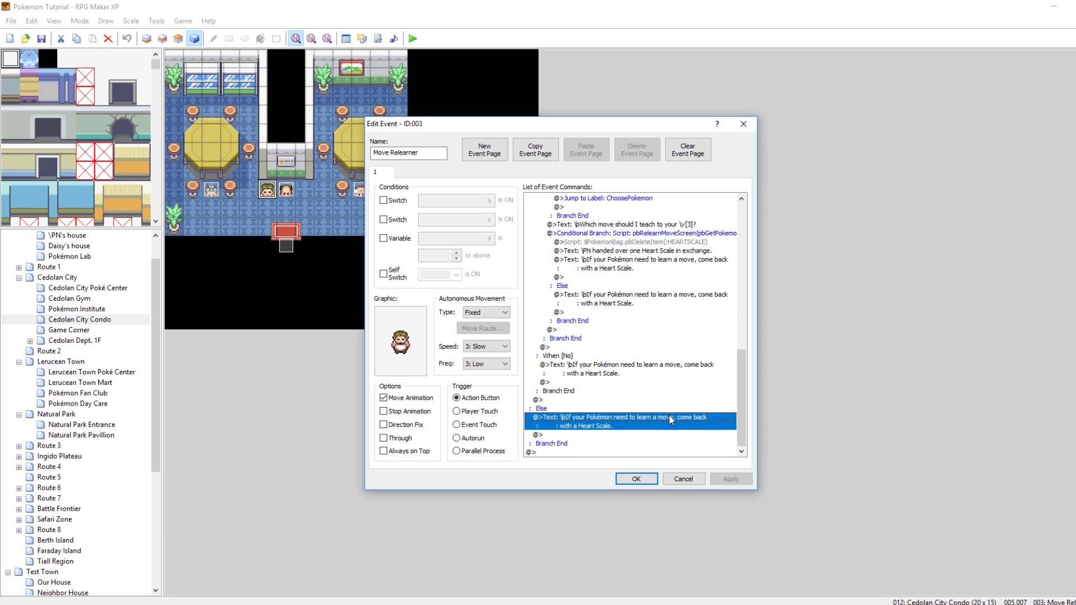
left_click_drag(741, 366, 745, 221)
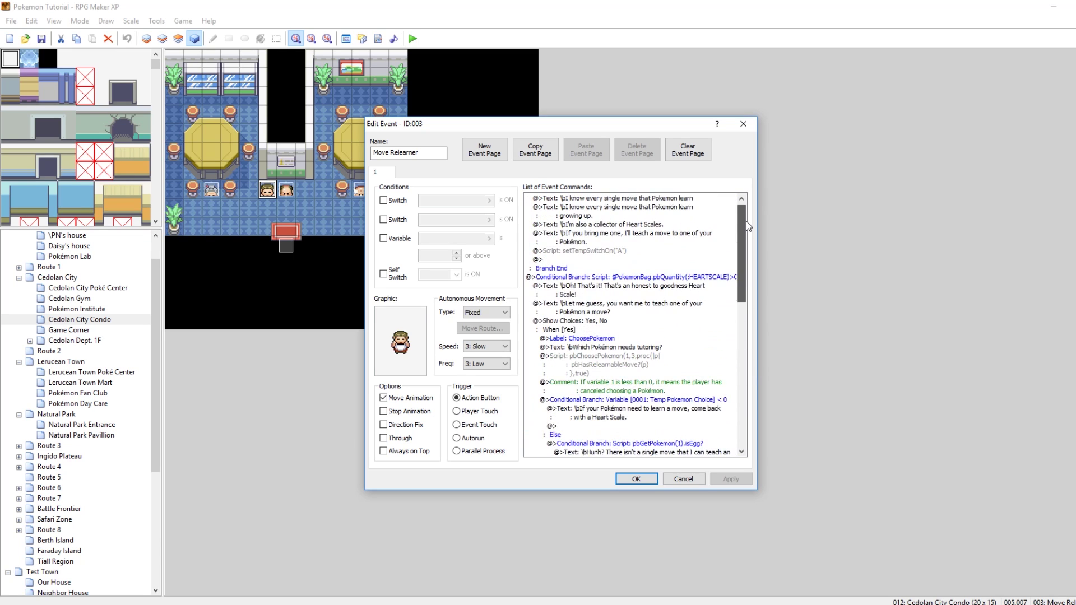
scroll(650, 376, "down", 1)
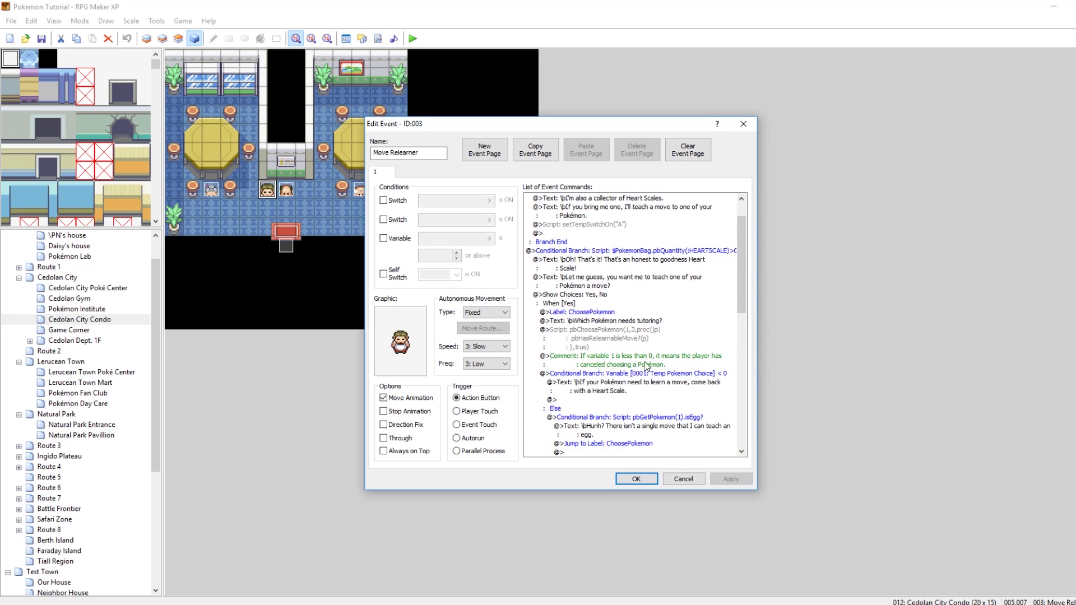
scroll(631, 329, "down", 2)
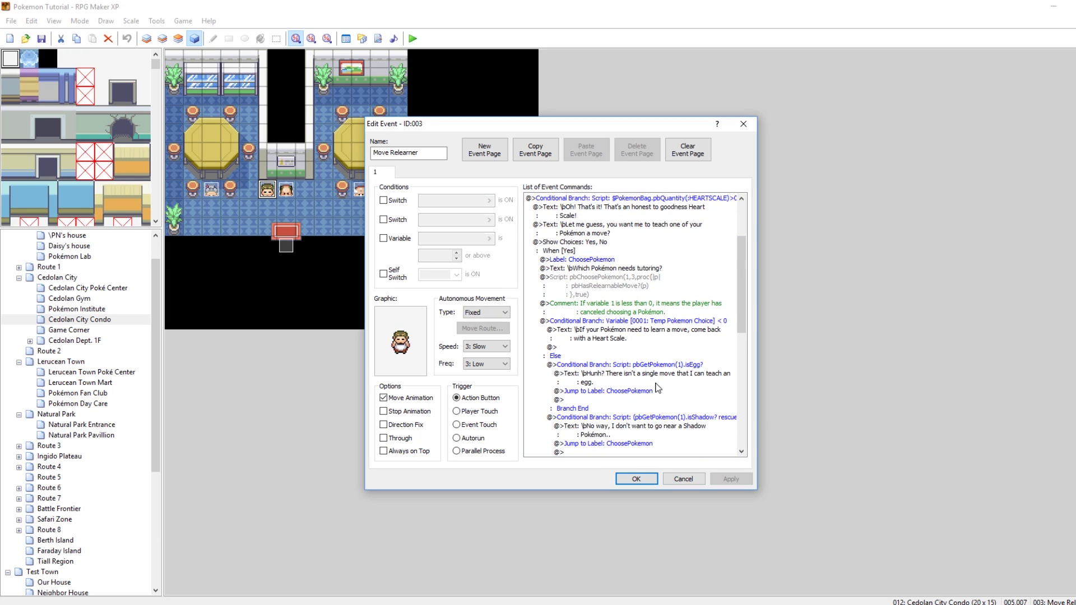
scroll(656, 379, "down", 2)
scroll(655, 380, "down", 1)
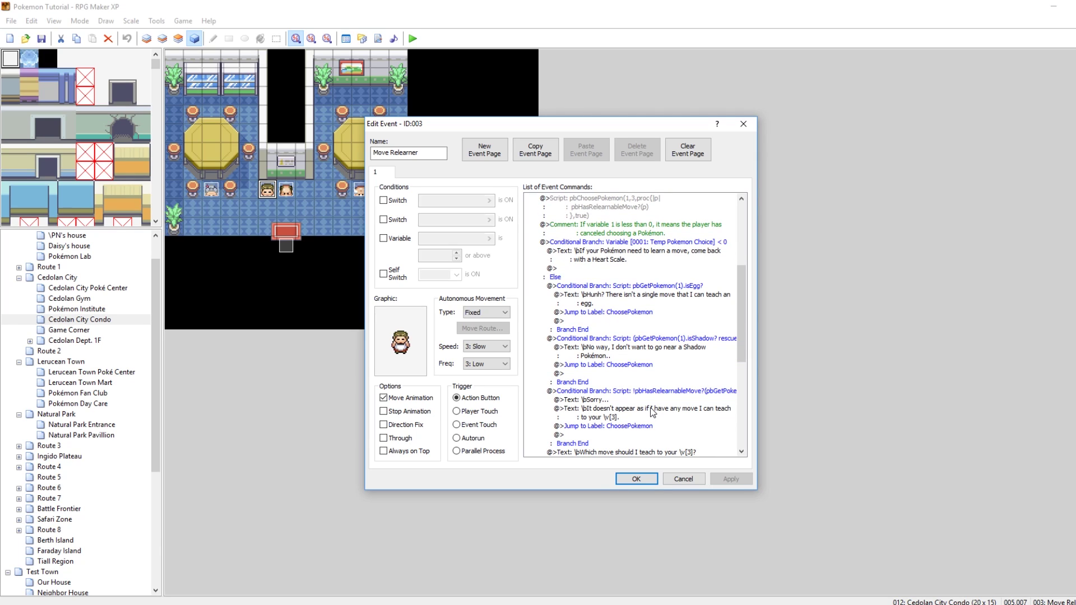
scroll(651, 412, "down", 3)
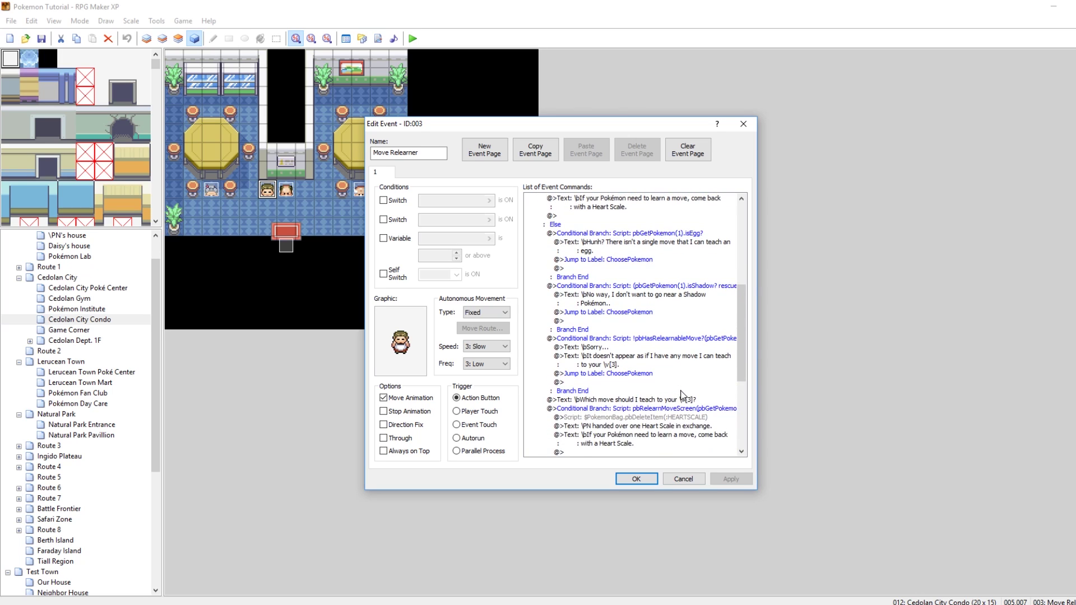
scroll(681, 394, "down", 1)
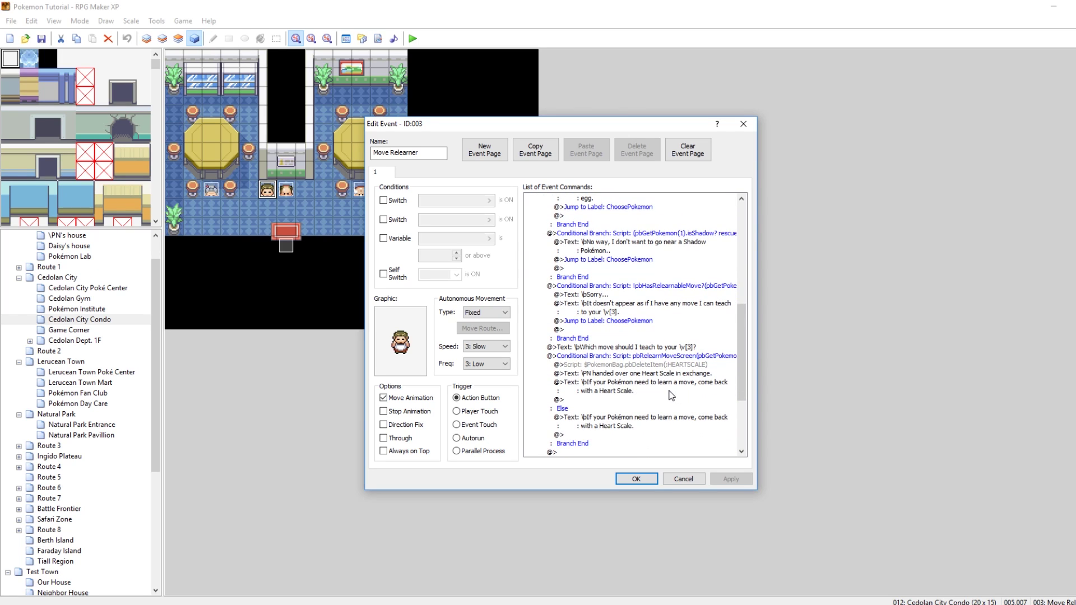
left_click(676, 363)
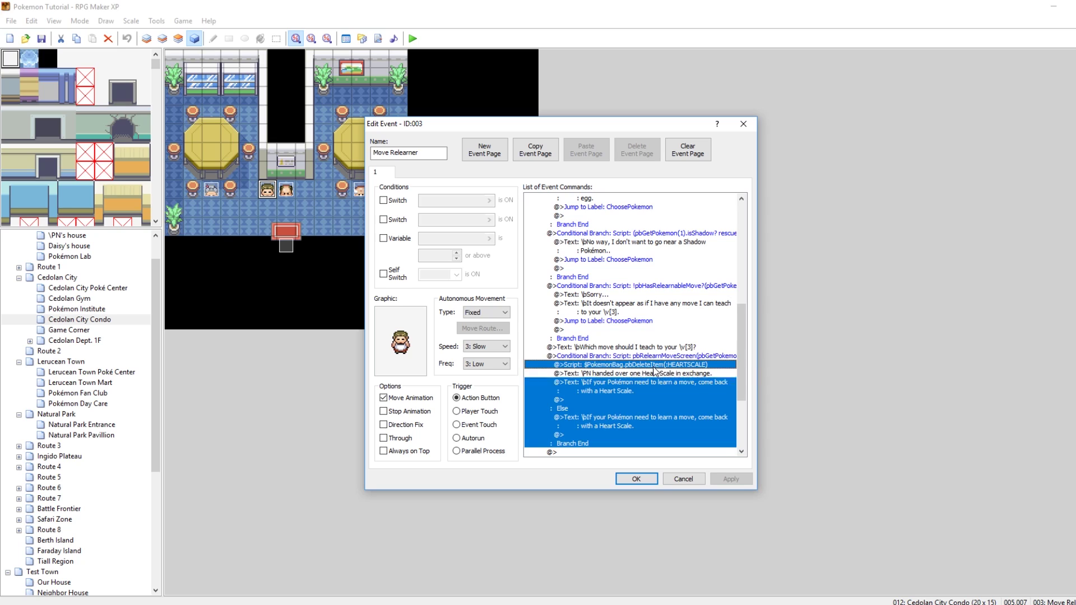
left_click(634, 366)
left_click(642, 359)
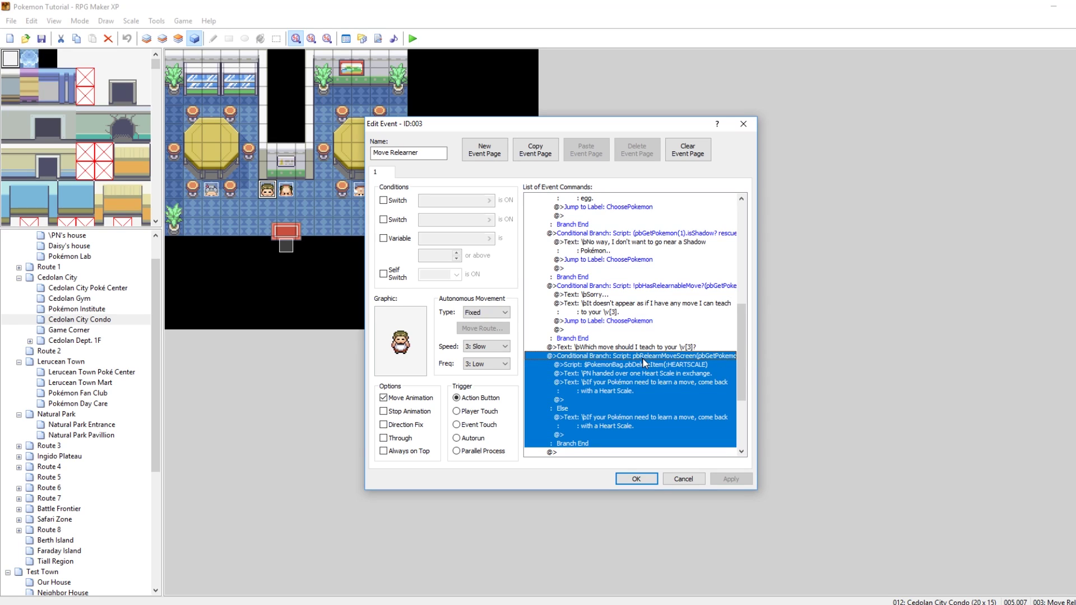
left_click(644, 364)
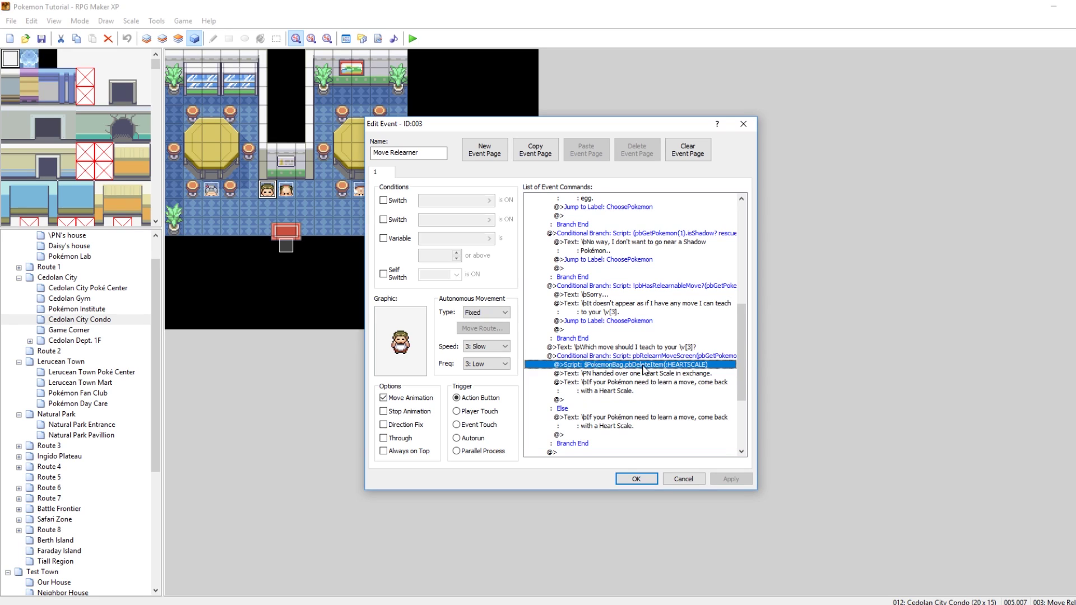
scroll(643, 370, "down", 2)
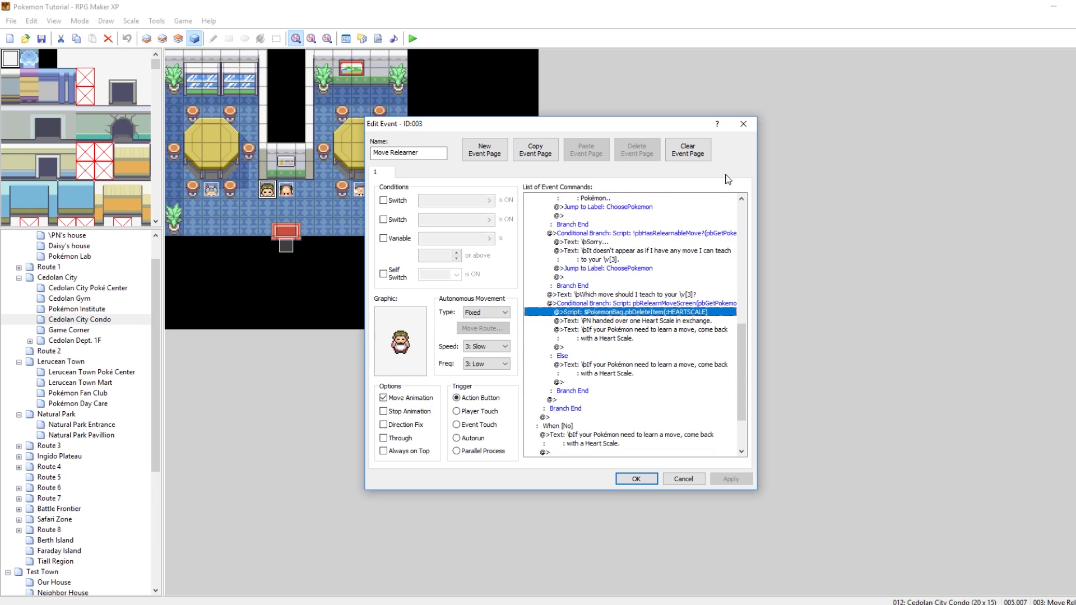
left_click(743, 124)
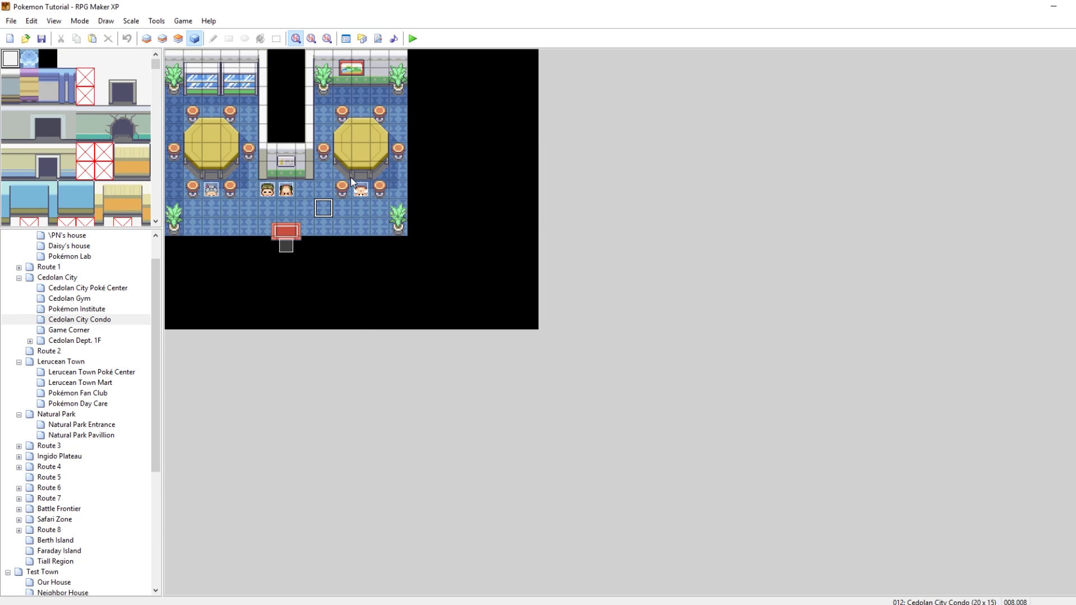
Copy the condo's Move Relearner event and paste it on Route 3 beside the tutor NPC
left_click(272, 192)
key("ctrl+c")
left_click(342, 226)
left_click_drag(152, 365, 150, 489)
left_click(37, 582)
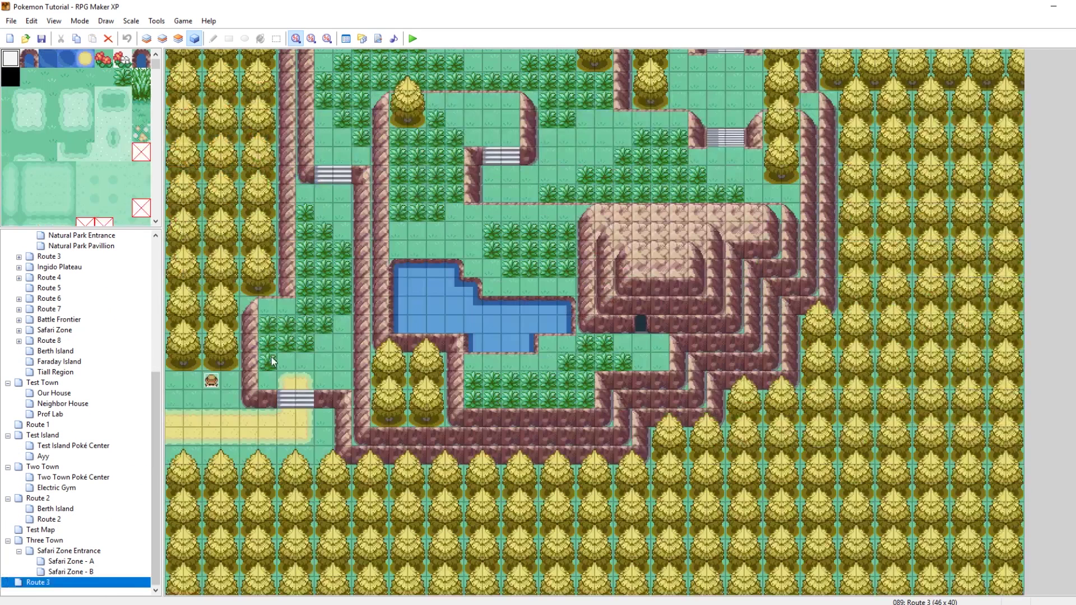
left_click(235, 383)
key("ctrl+v")
left_click(261, 405)
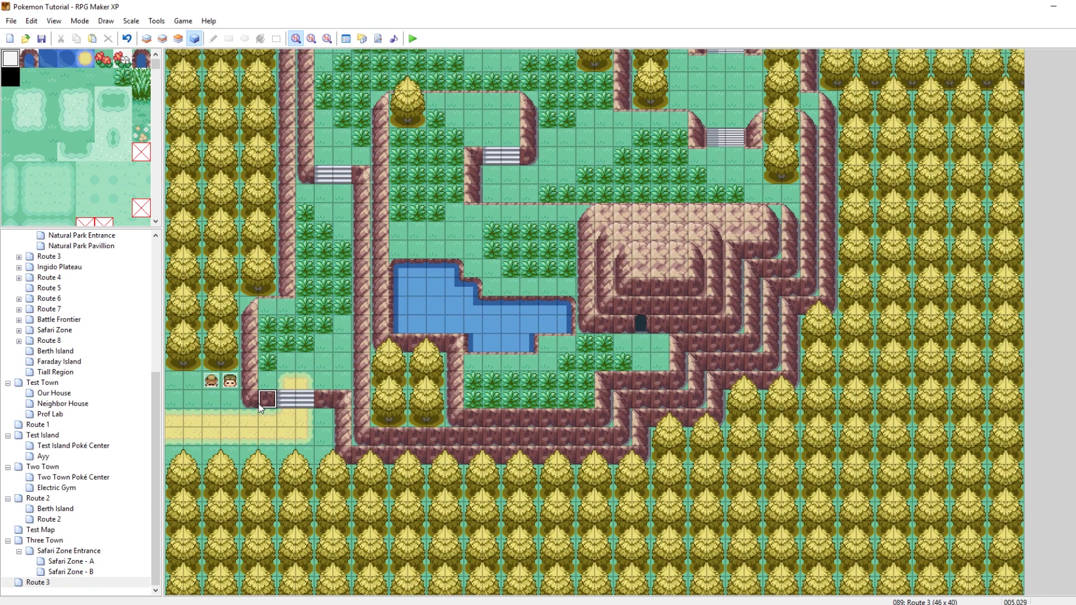
In the pasted event, change the conditional branch item from HEARTSCALE to POTION
double_click(230, 386)
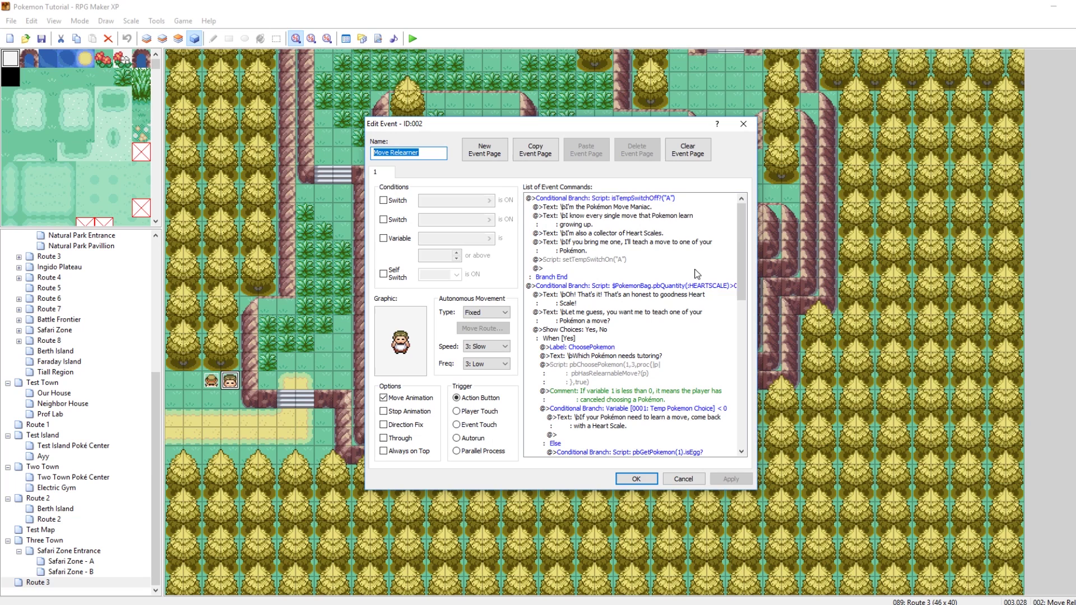
left_click(707, 289)
right_click(707, 290)
left_click(720, 309)
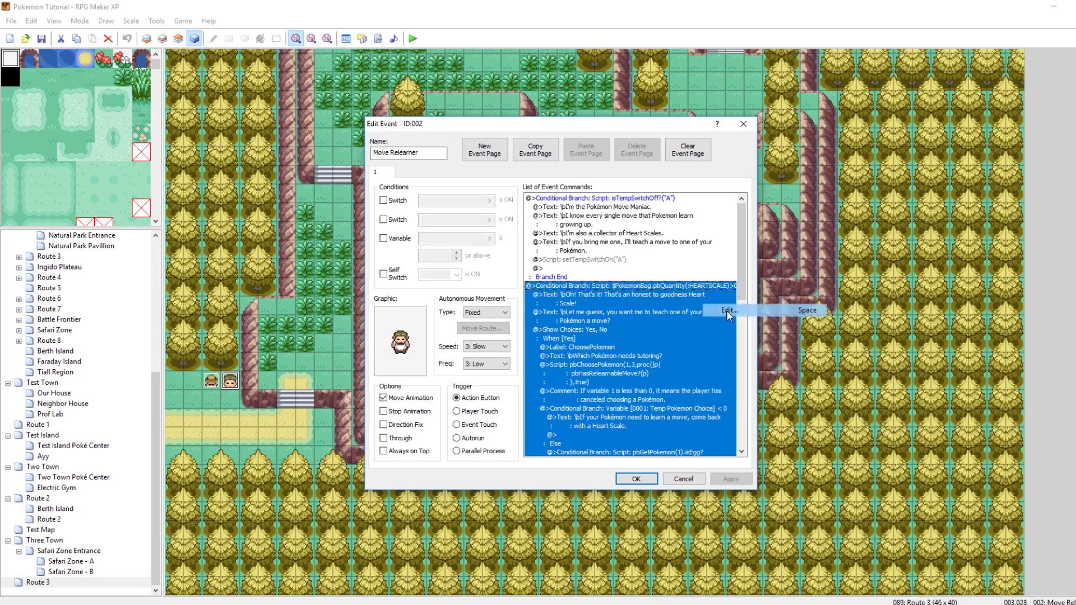
left_click(694, 358)
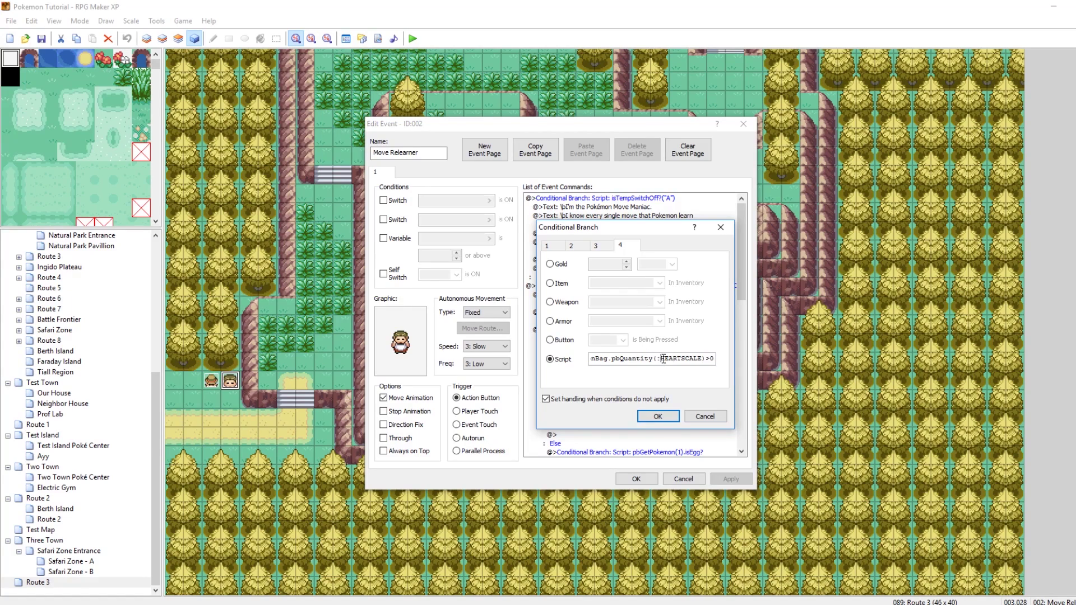
left_click_drag(663, 359, 692, 358)
type("POTION")
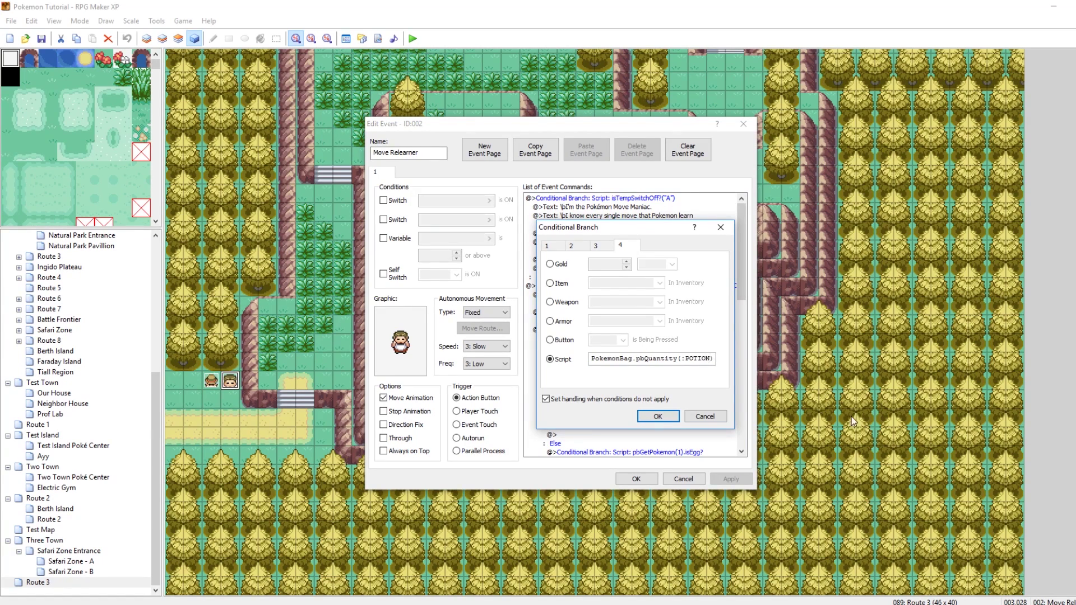
left_click(657, 416)
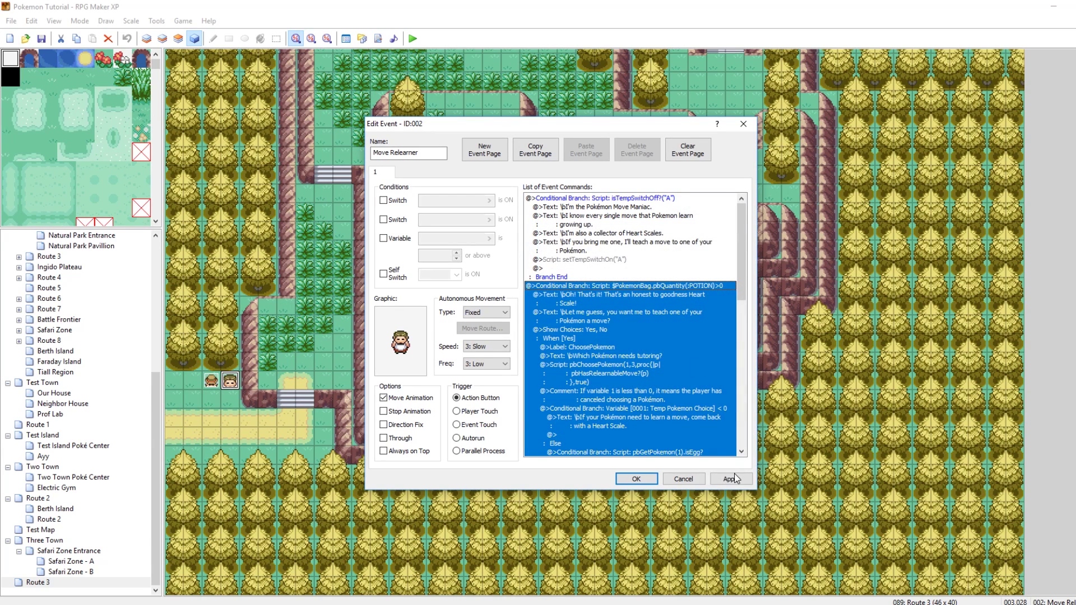
left_click(731, 478)
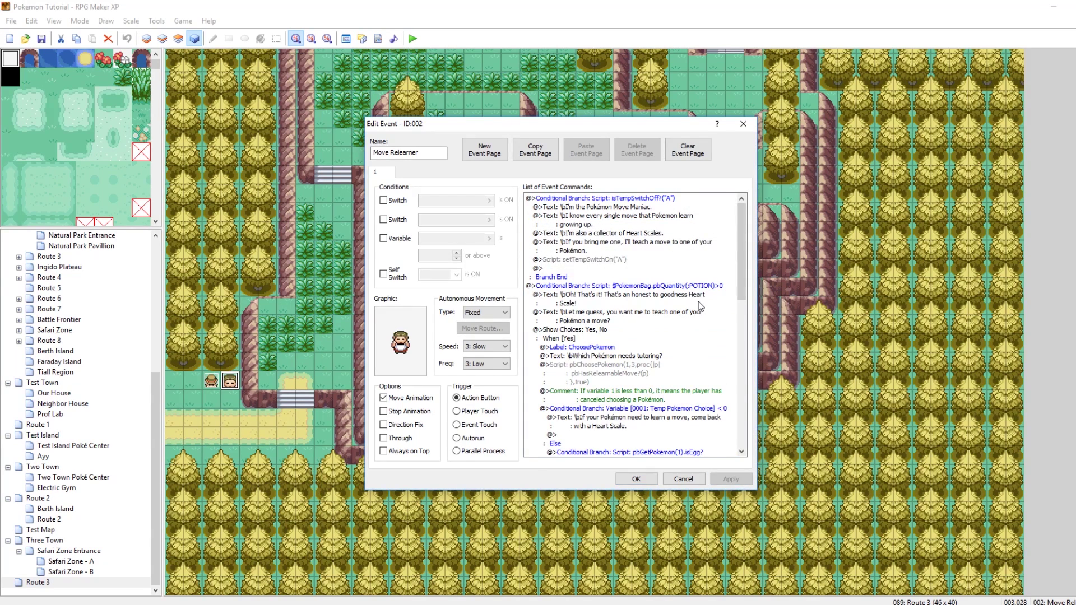
Change the collector message to say 'Potions' instead of 'Heart Scales'
right_click(619, 233)
left_click(630, 245)
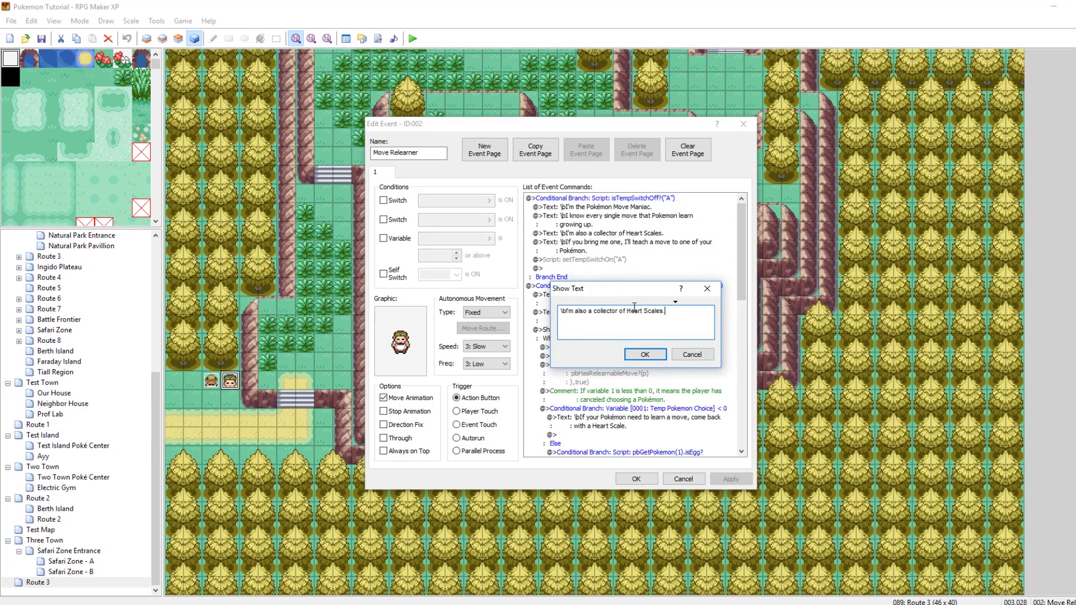
left_click_drag(627, 311, 661, 315)
type("Potions")
left_click(643, 355)
scroll(673, 392, "down", 4)
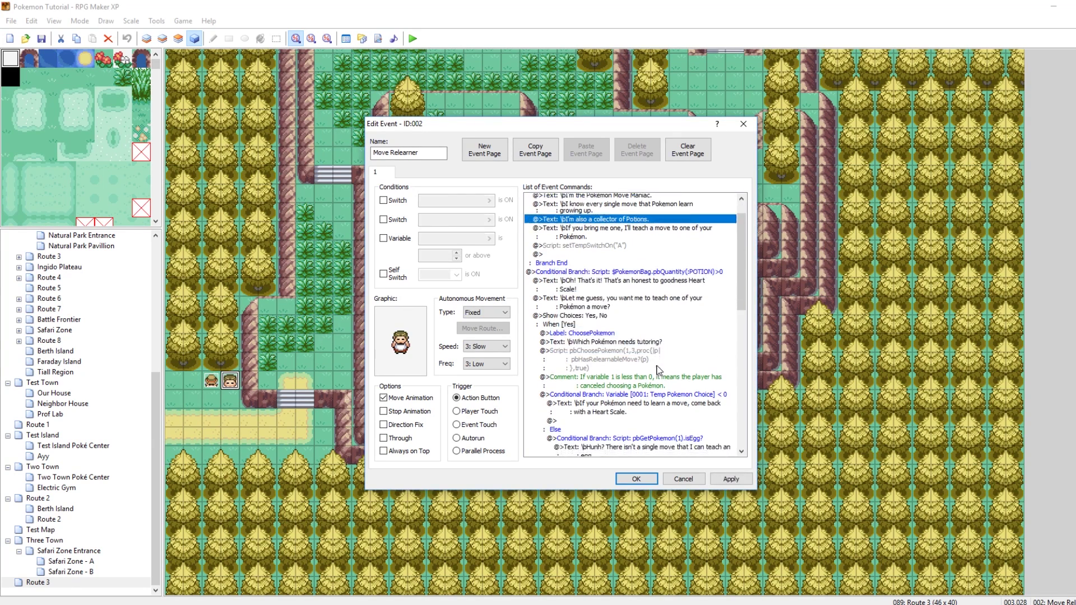
left_click(730, 480)
Edit the pbDeleteItem removal script so it takes a POTION instead of a HEARTSCALE
scroll(720, 376, "down", 10)
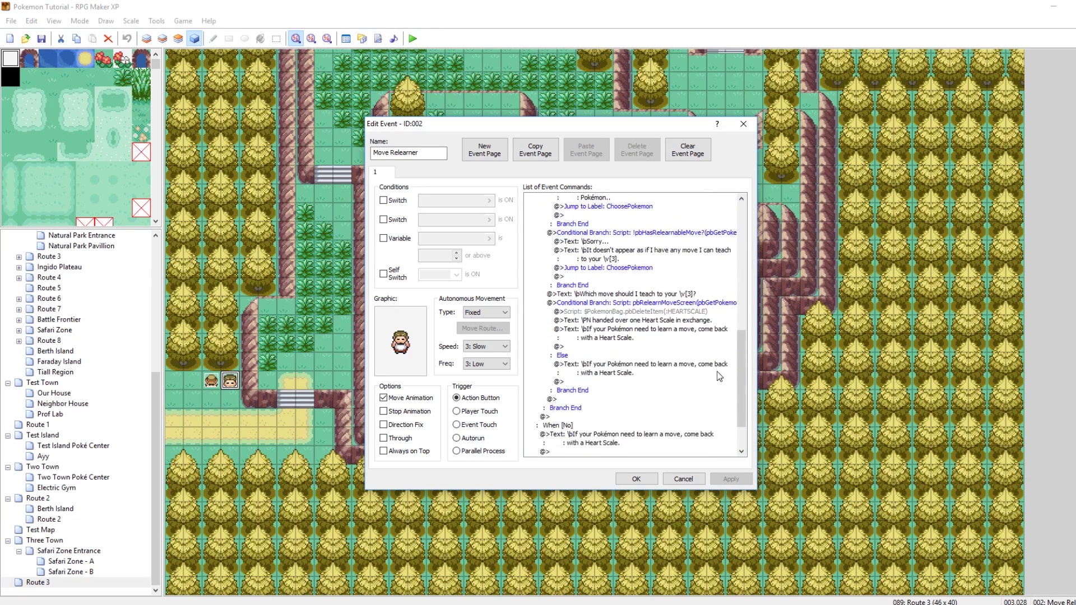
scroll(660, 373, "up", 2)
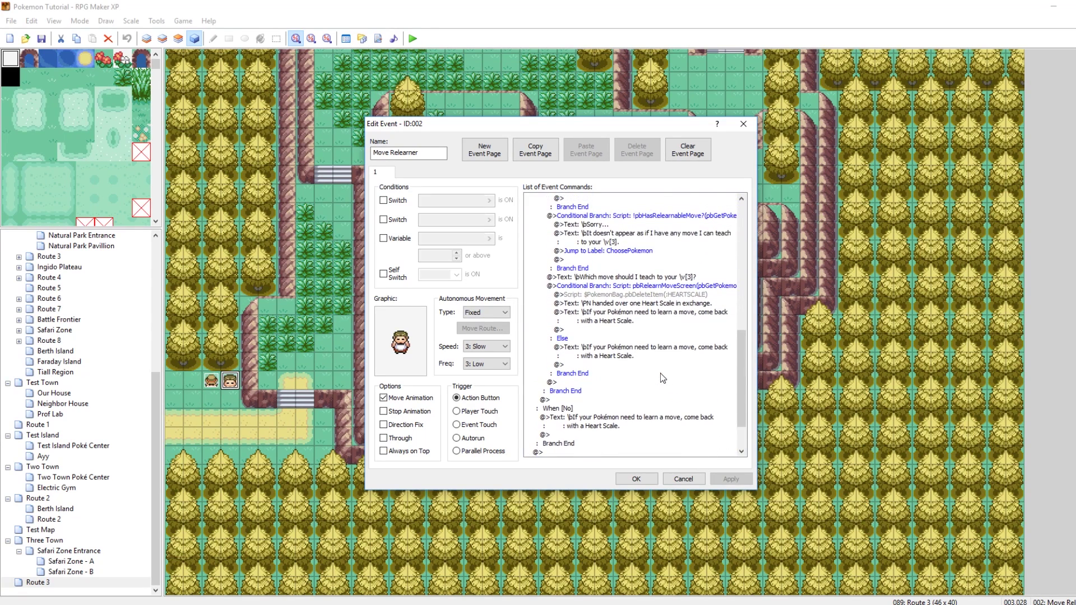
left_click(647, 295)
right_click(648, 294)
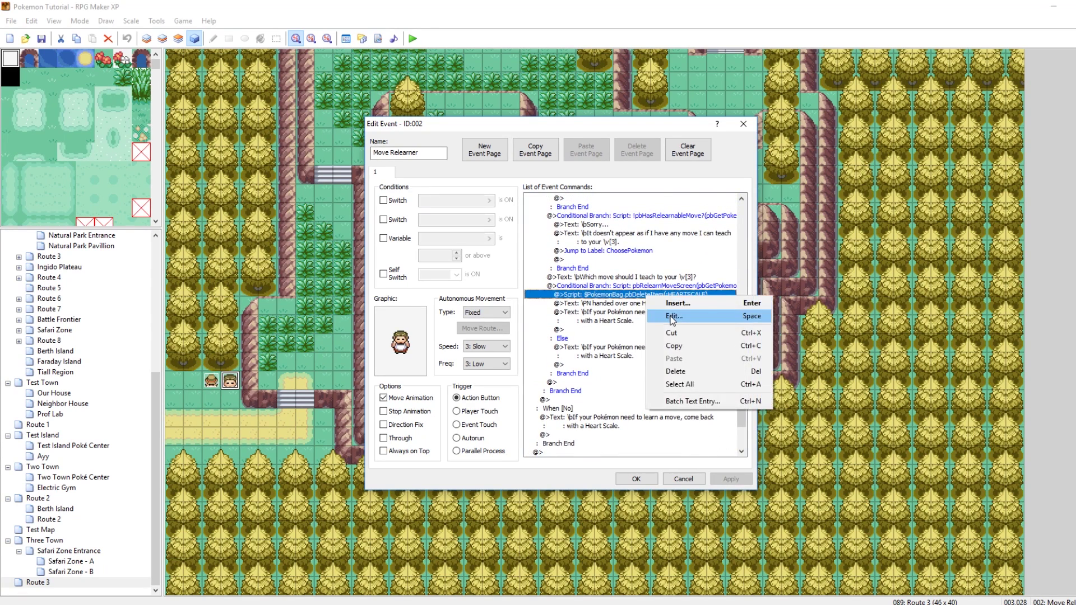
left_click(664, 314)
left_click_drag(666, 280, 707, 281)
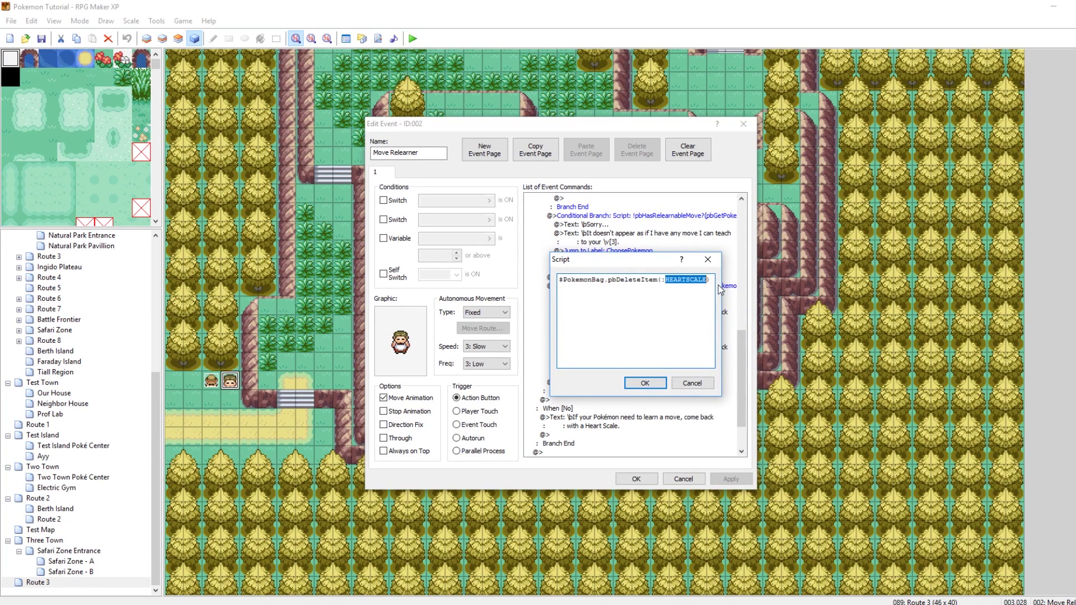
type("POTION")
left_click(645, 383)
left_click(730, 479)
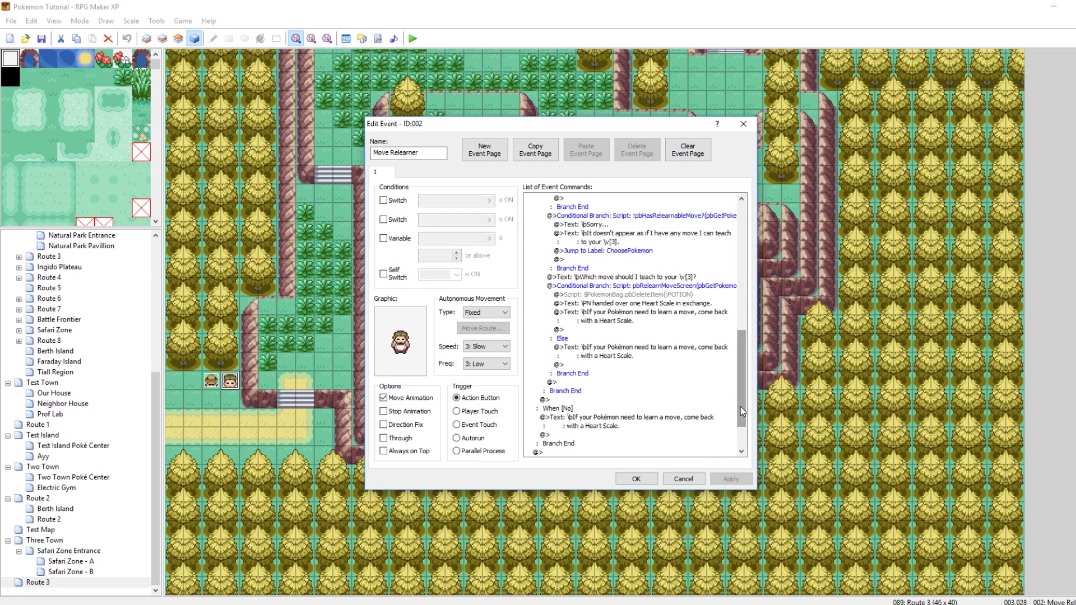
left_click_drag(741, 412, 741, 314)
Close the Move Relearner event editor and start a playtest of Route 3
left_click(636, 479)
left_click(267, 436)
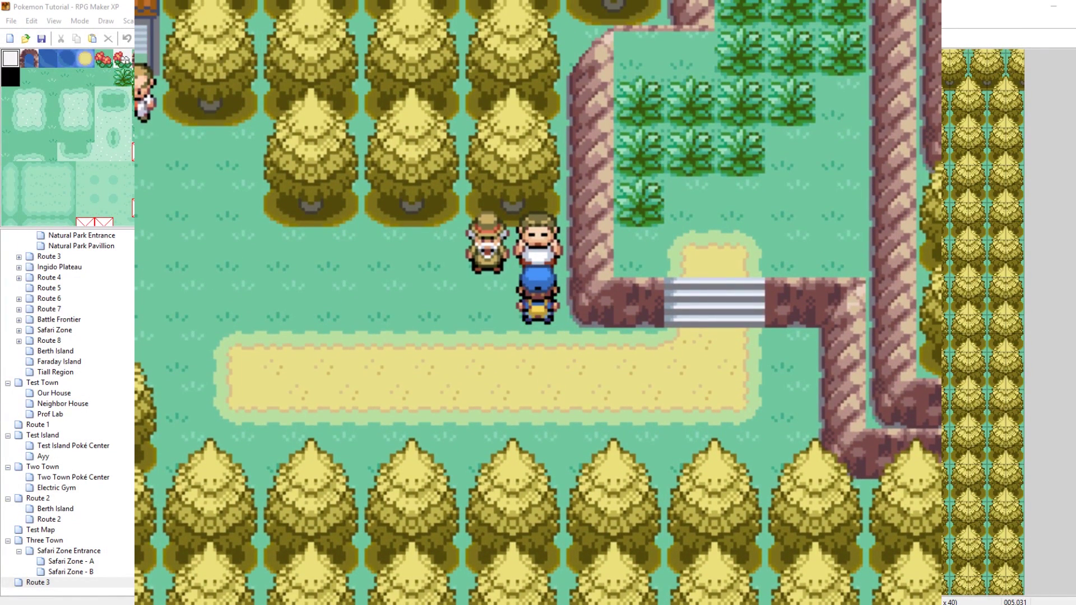
Talk to the Move Relearner through his Potions dialogue and accept the relearn offer
key("Return")
key("Return")
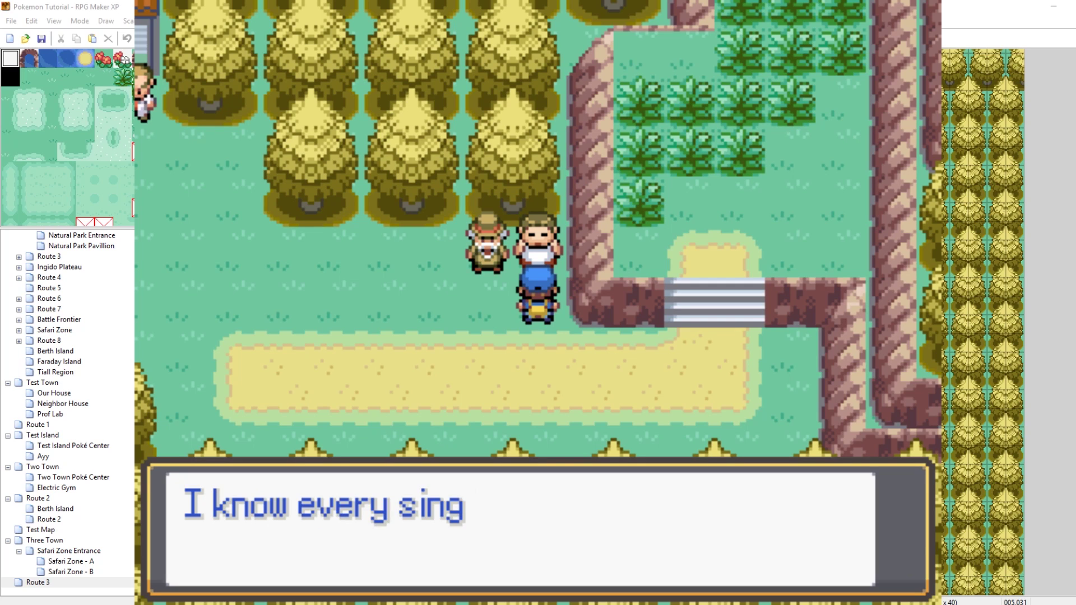
key("Return")
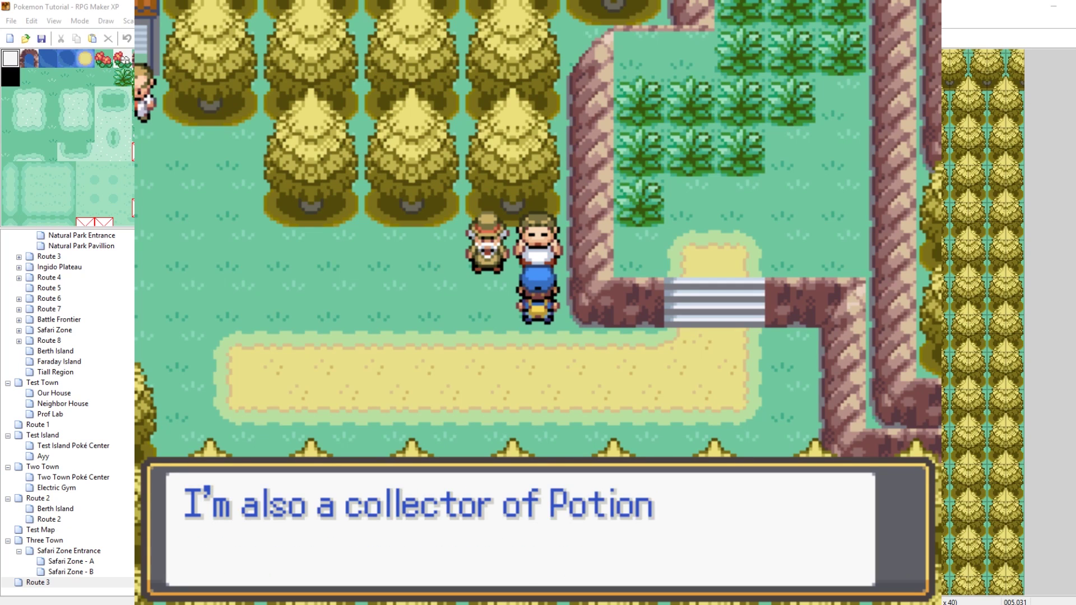
key("Return")
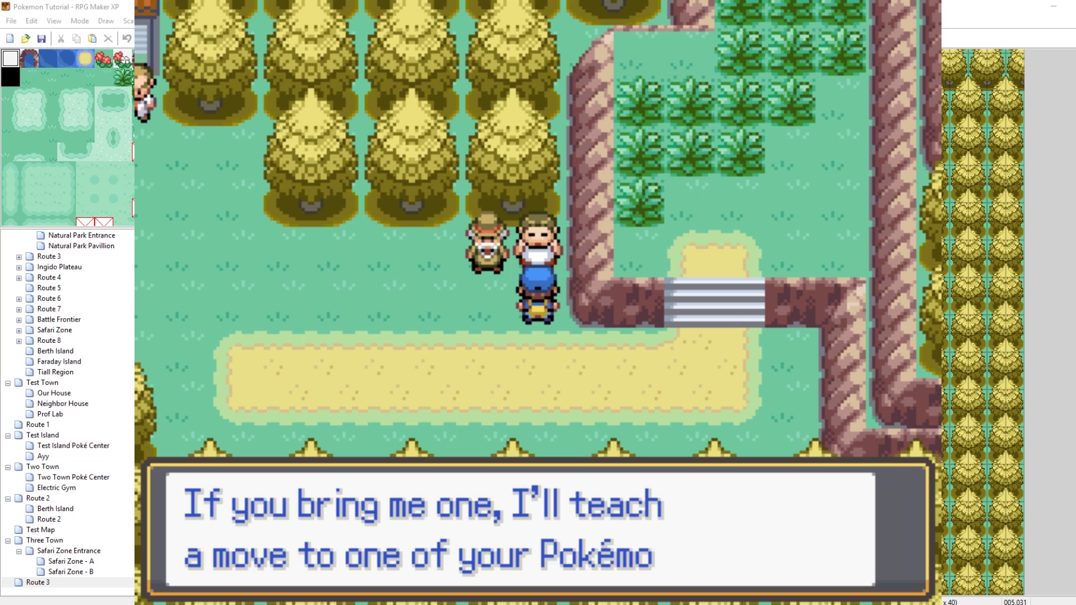
key("Return")
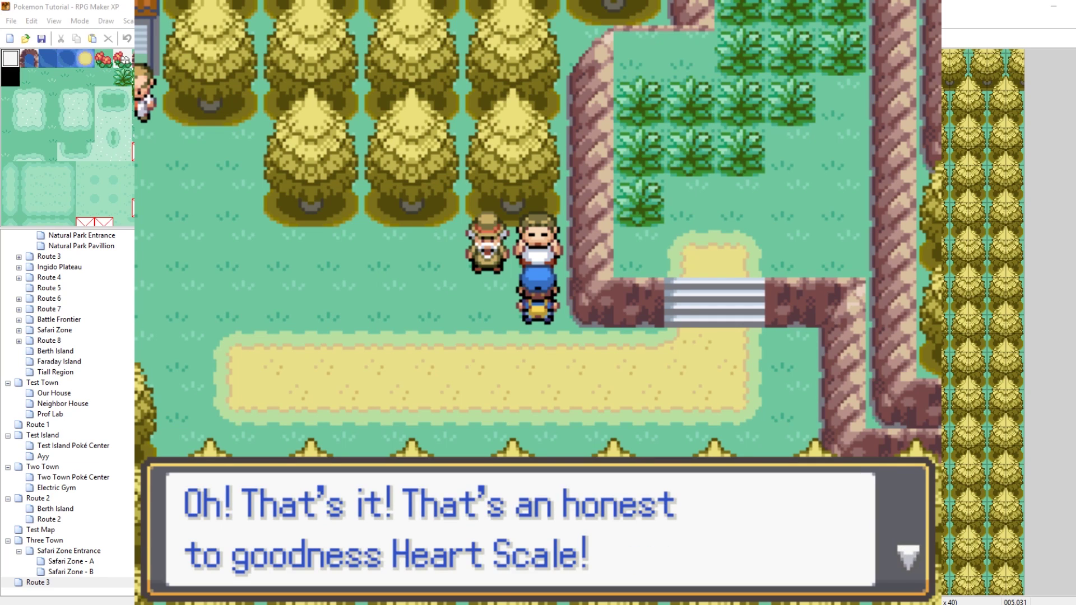
key("Return")
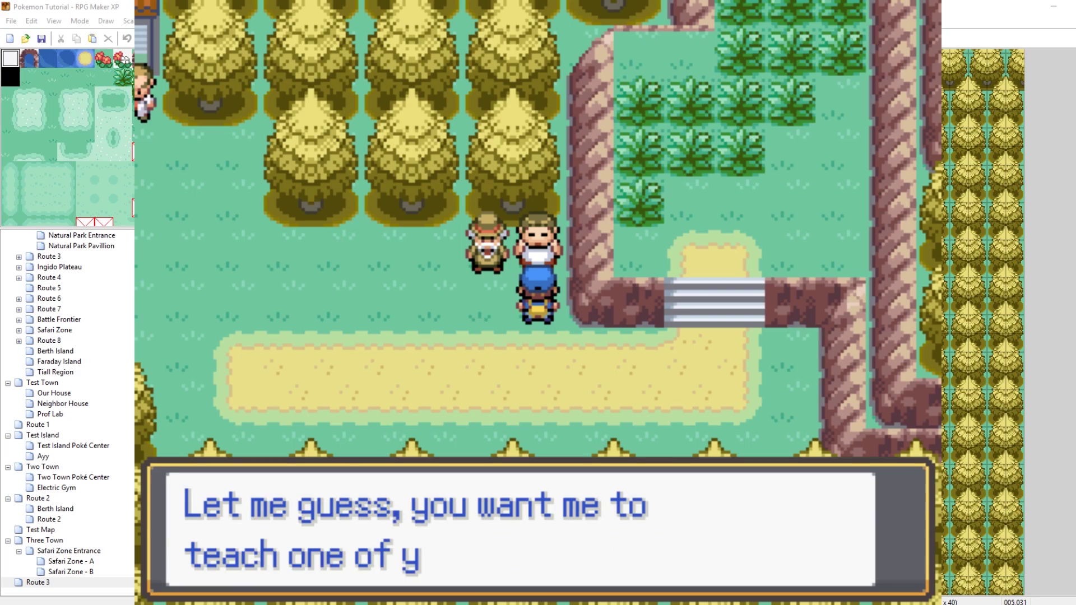
key("Return")
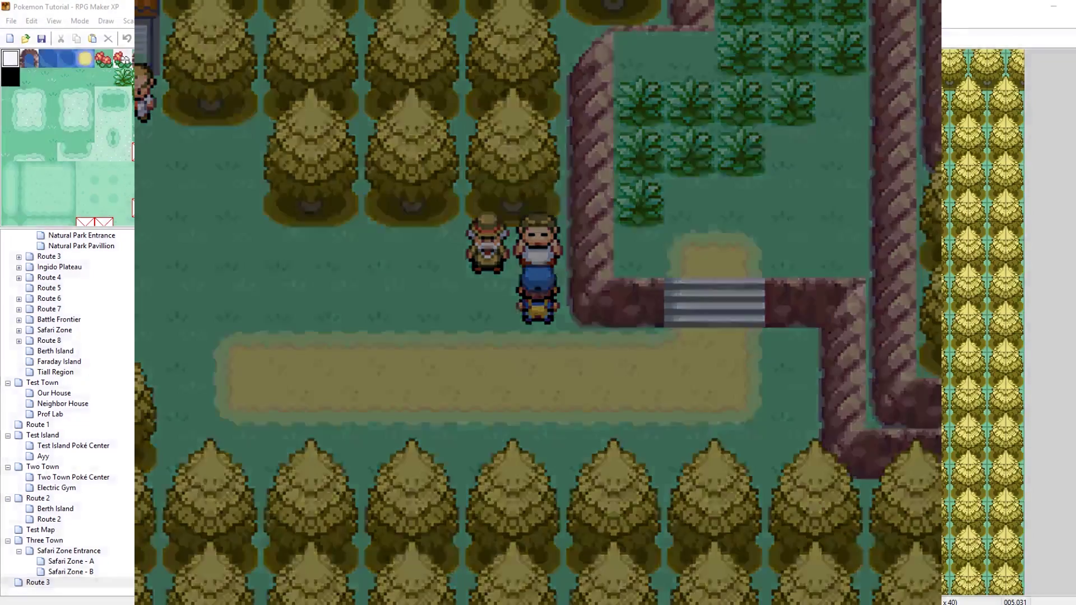
Choose Machamp from the party for move relearning
key("Down")
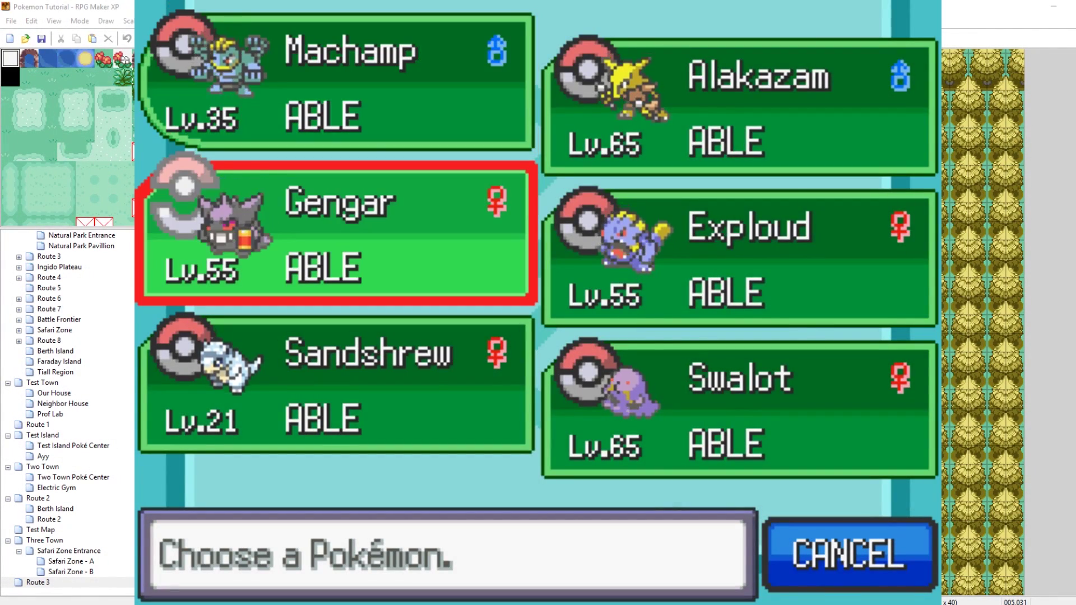
key("Right")
key("Down")
key("Left")
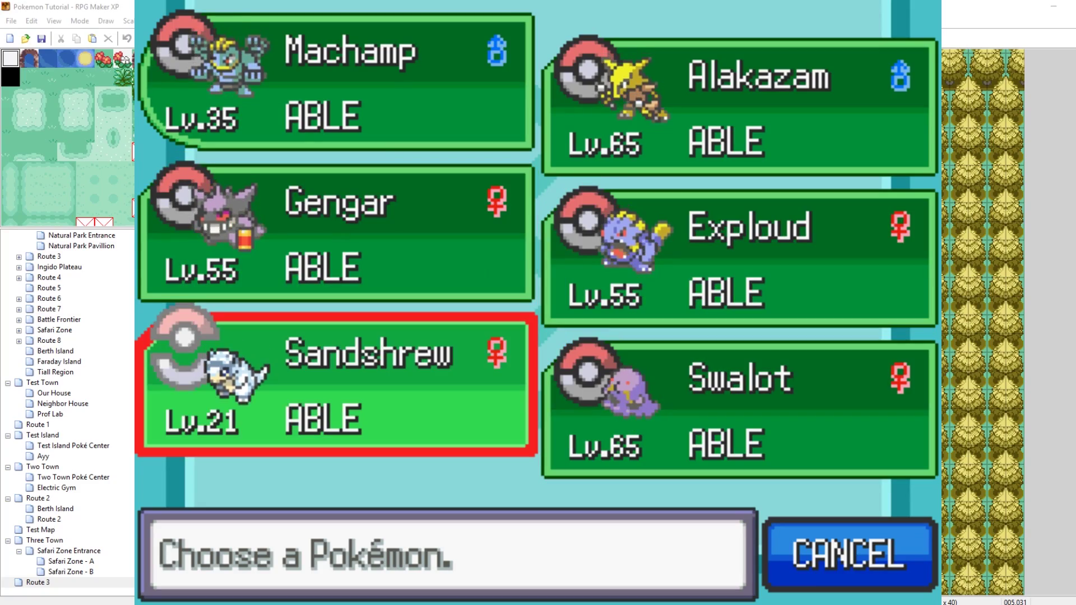
key("Up")
key("Up")
key("Return")
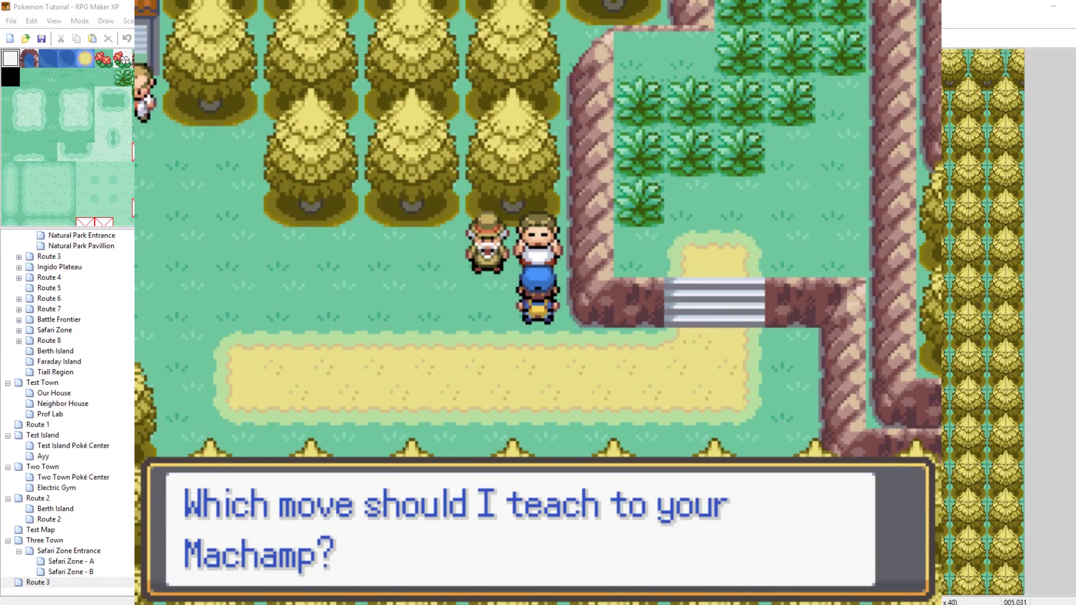
Browse Machamp's relearnable moves and confirm Seismic Toss
key("Return")
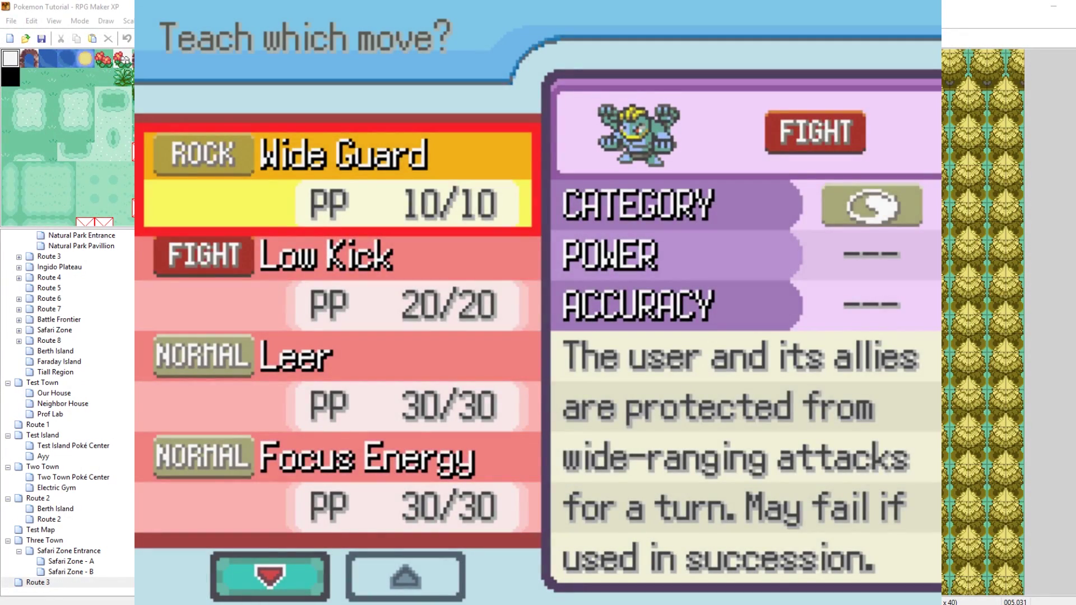
key("Down")
key("Down")
key("Down")
key("Down")
key("Down")
key("Down")
key("Down")
key("Down")
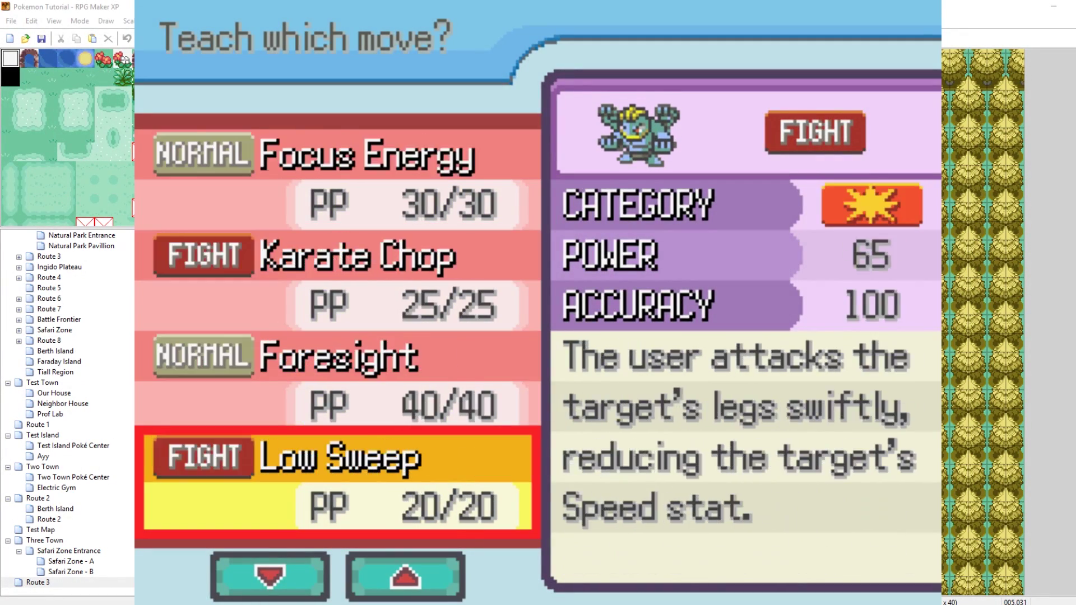
key("Down")
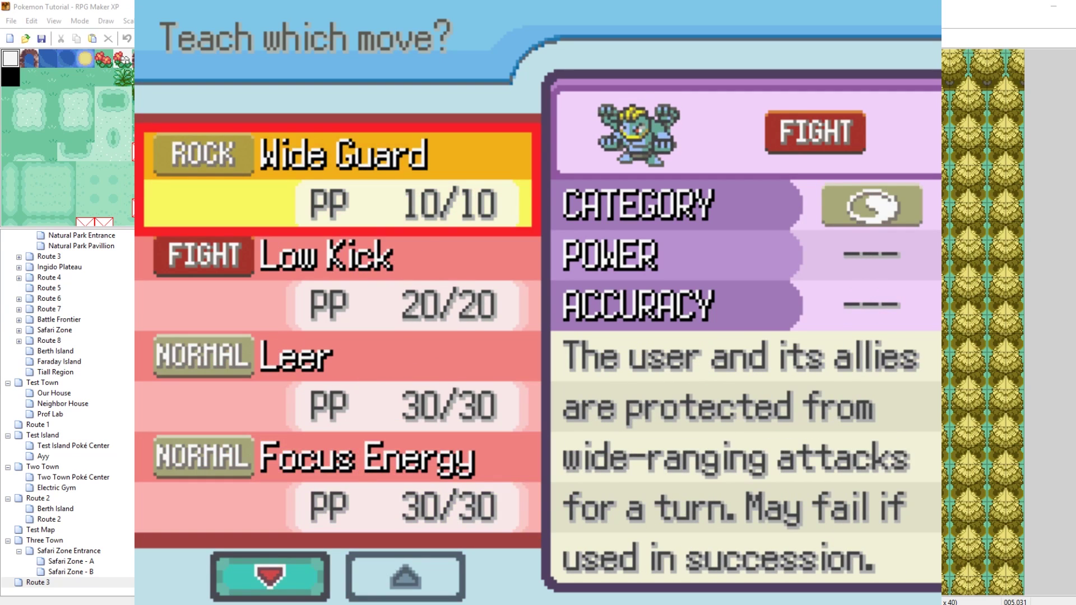
key("Up")
key("Up")
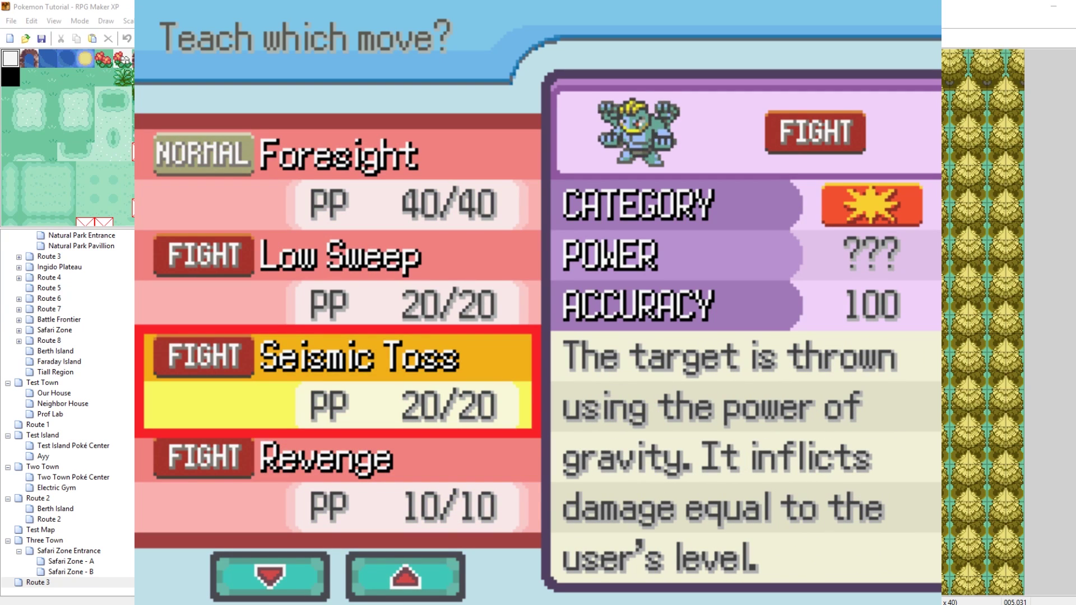
key("Up")
key("Up")
key("Down")
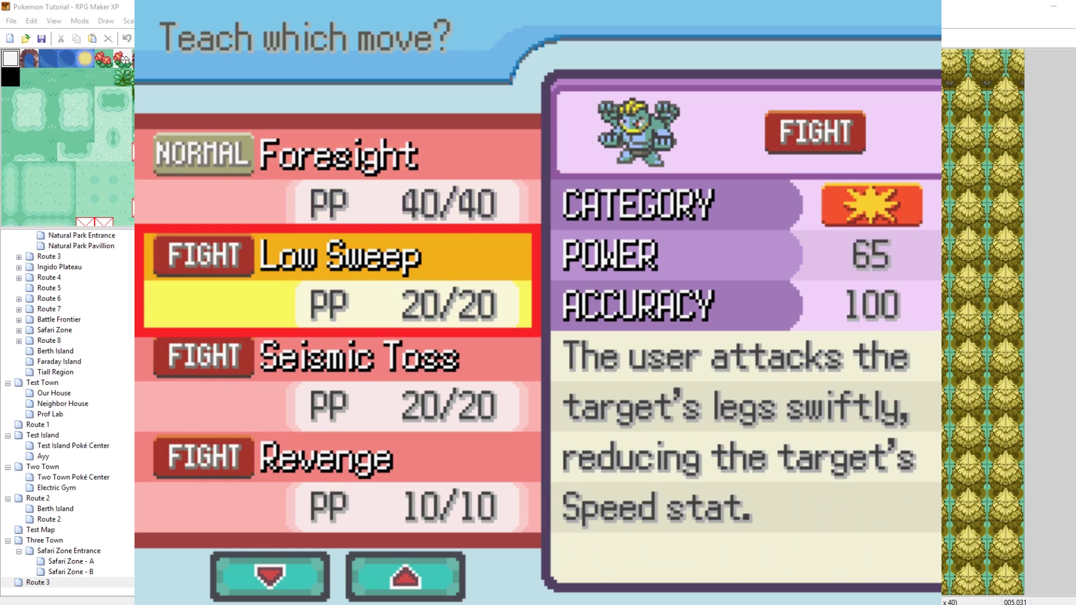
key("Down")
key("Return")
Confirm teaching Seismic Toss, review the move details, and finish the tutor's dialogue
key("Return")
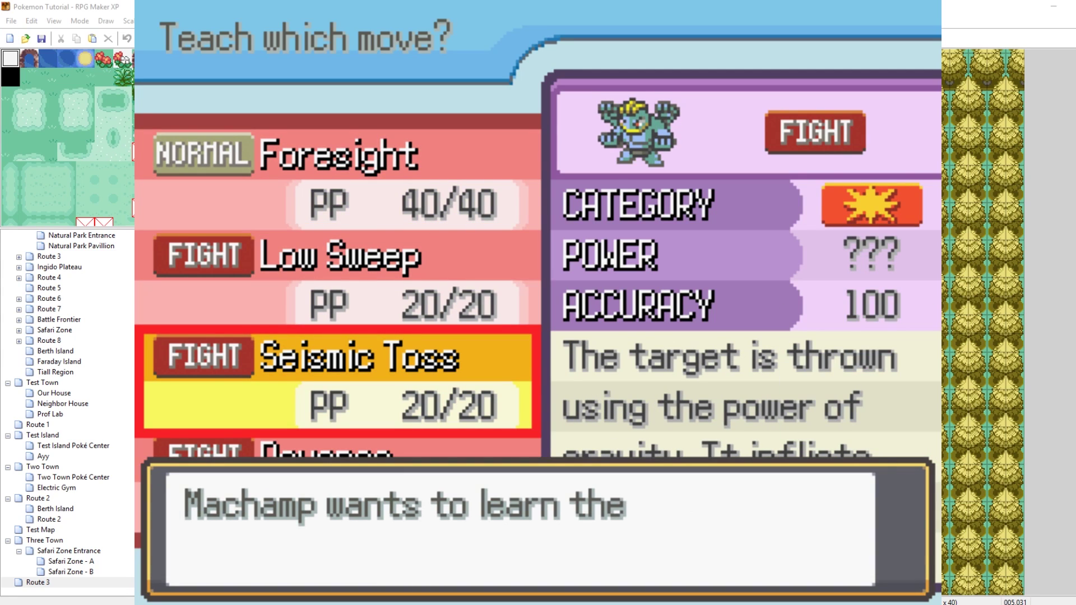
key("Return")
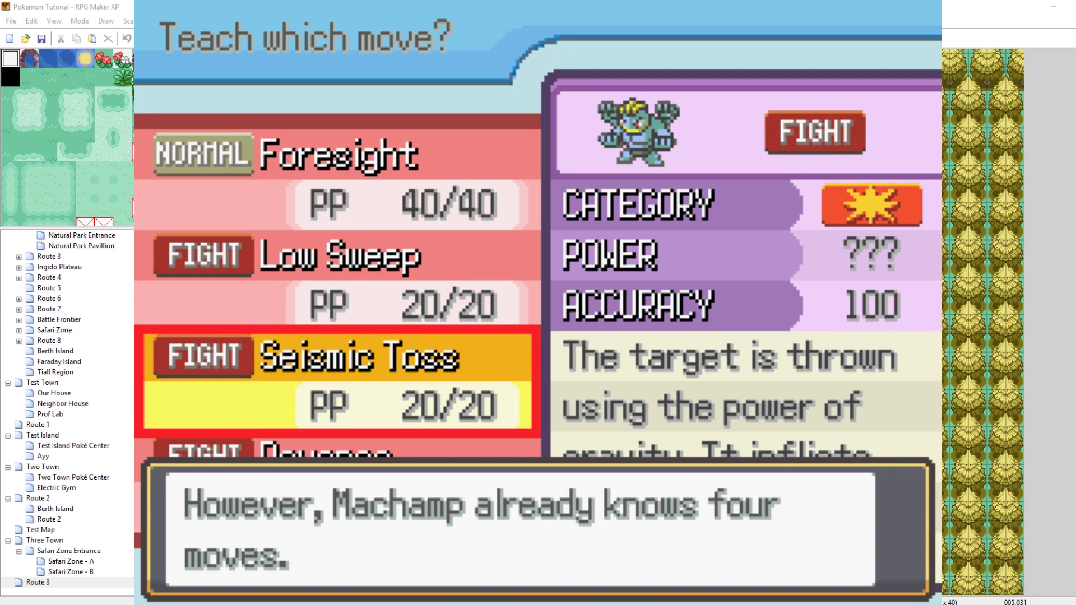
key("Return")
key("Return")
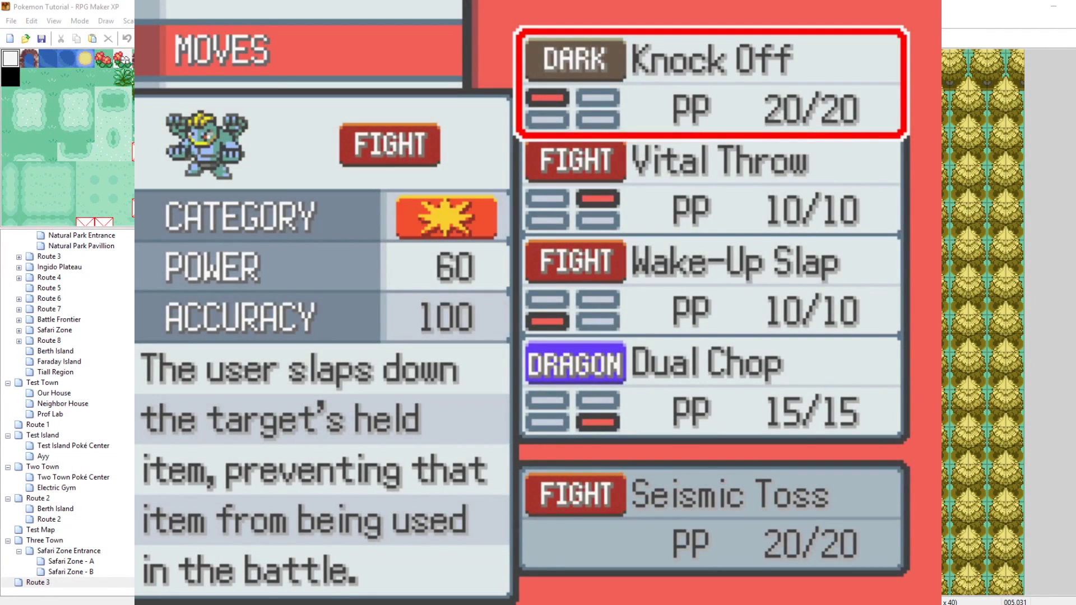
key("Down")
key("Down")
key("Up")
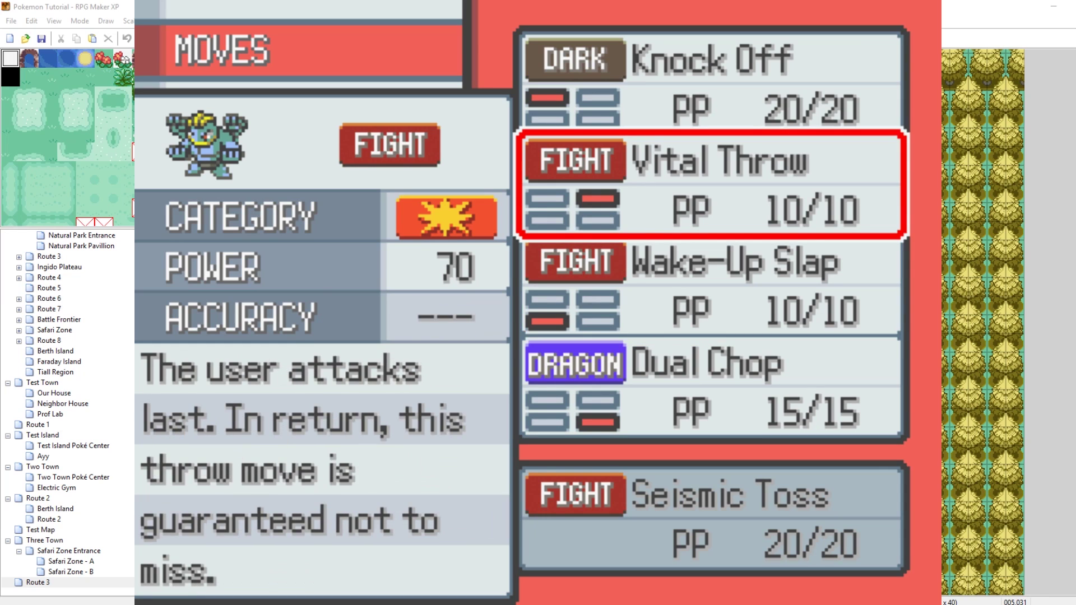
key("Down")
key("Down")
key("Down")
key("Up")
key("Up")
key("Up")
key("Up")
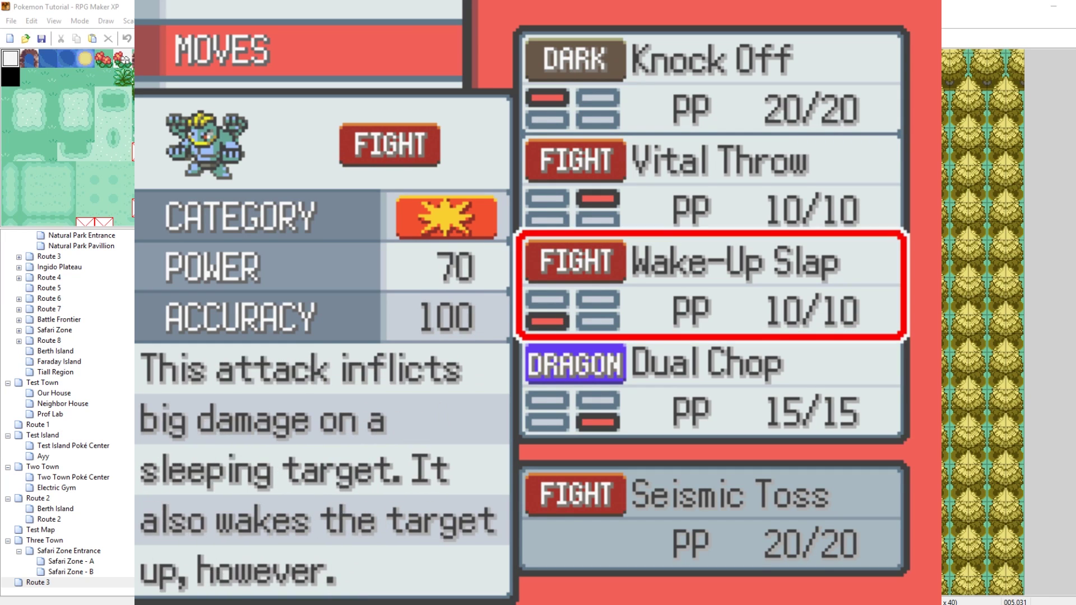
key("Down")
key("Escape")
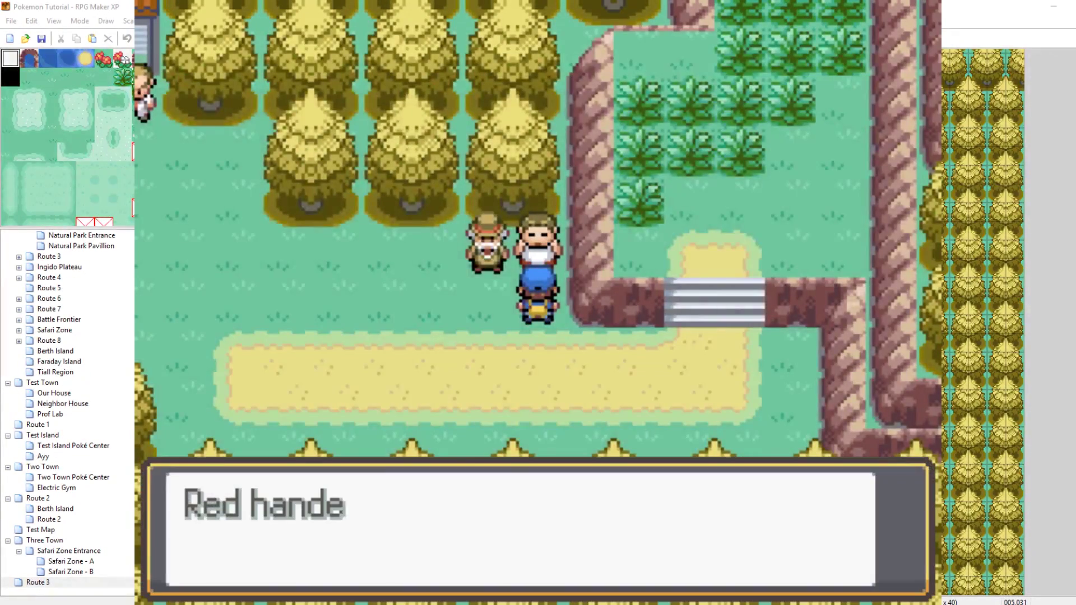
key("Return")
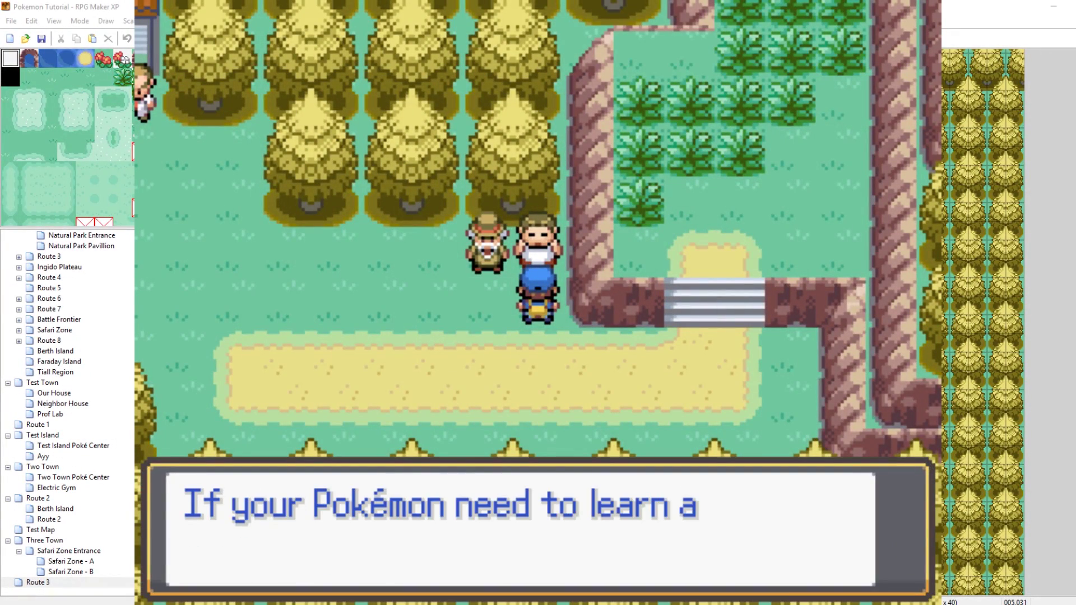
key("Return")
key("Down")
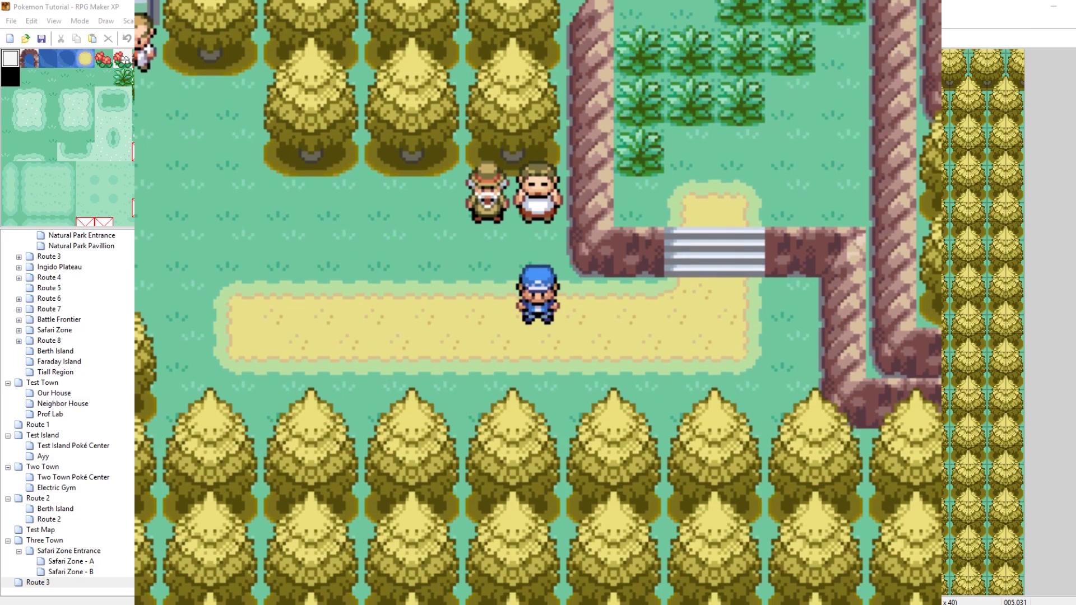
Check the Potion count in the bag's Medicine pocket, then exit the fullscreen playtest
key("Escape")
key("Down")
key("Down")
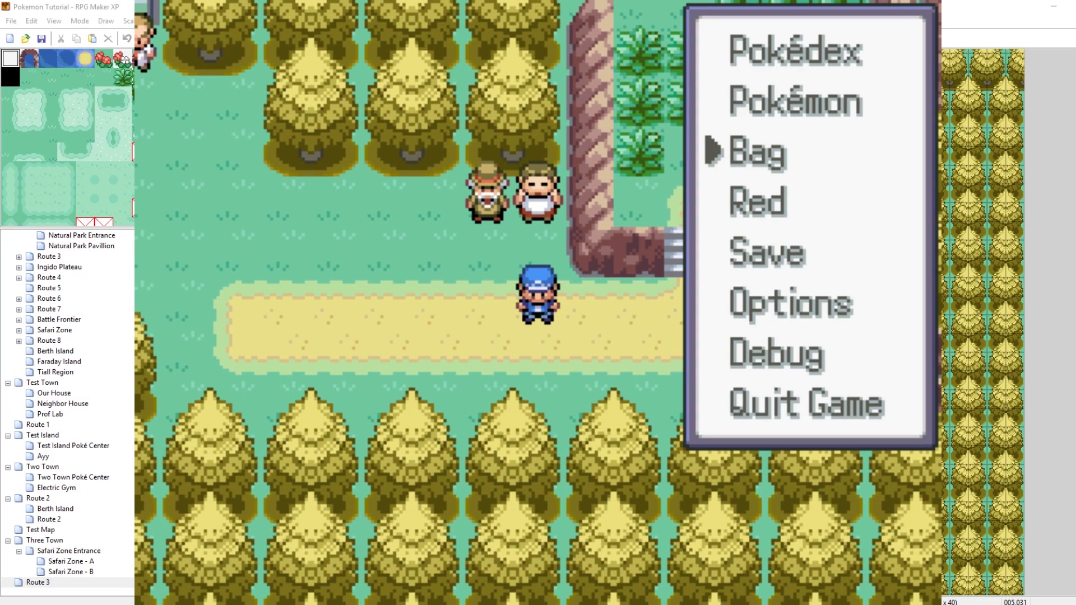
key("Return")
key("Left")
key("Left")
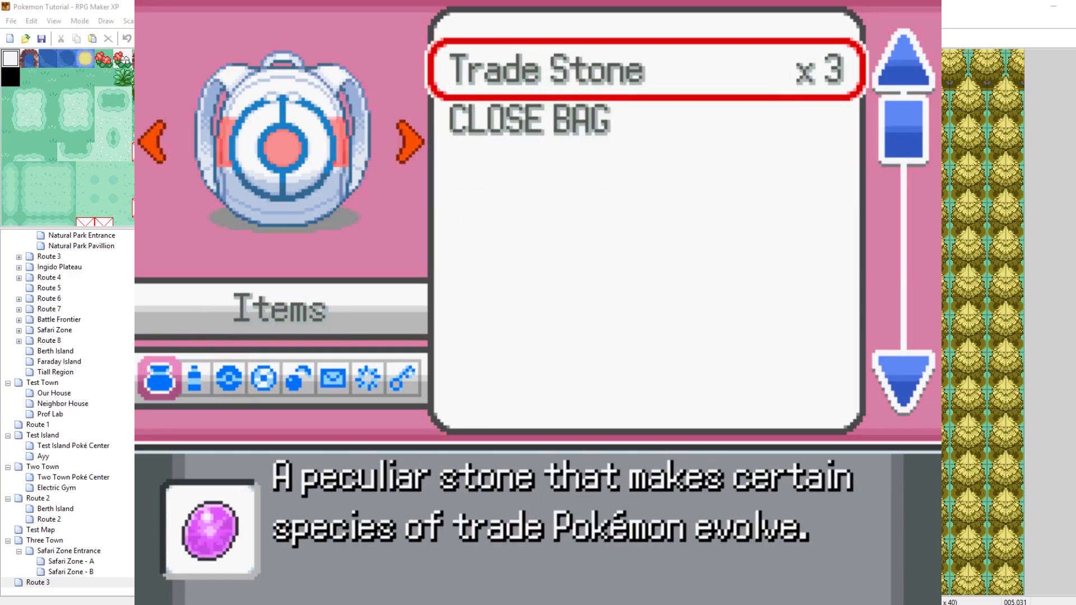
key("Right")
key("Down")
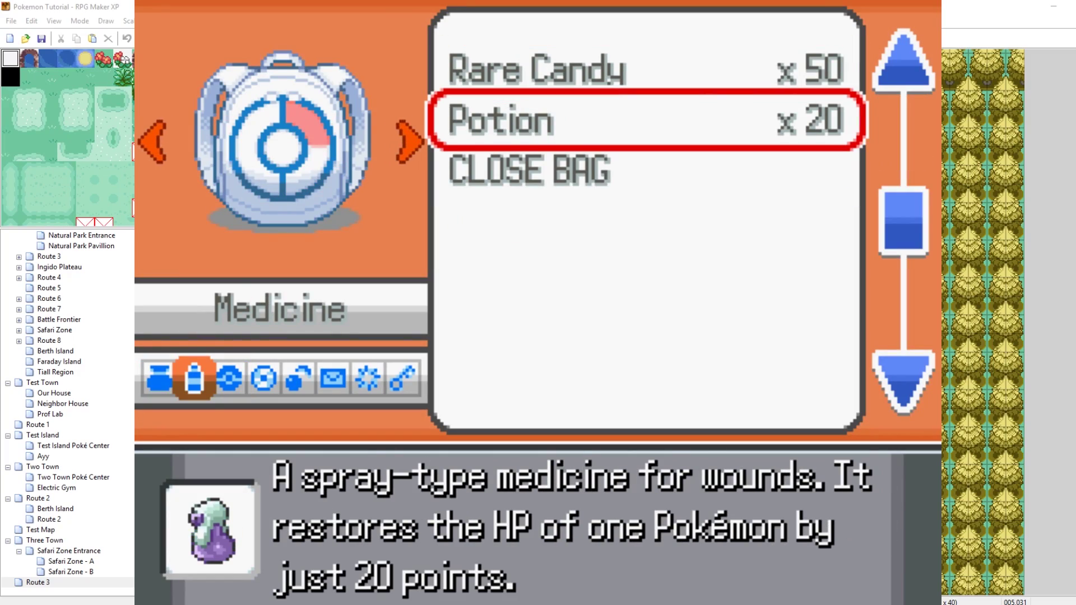
key("Escape")
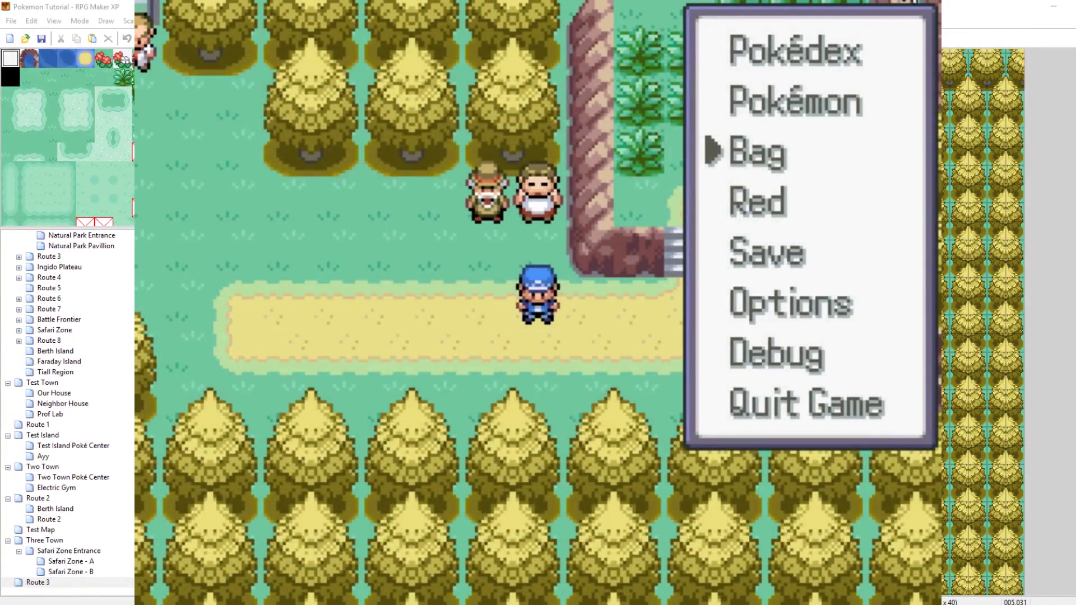
key("alt+Return")
Close the playtest window and open the Cedolan City Condo map
left_click(698, 213)
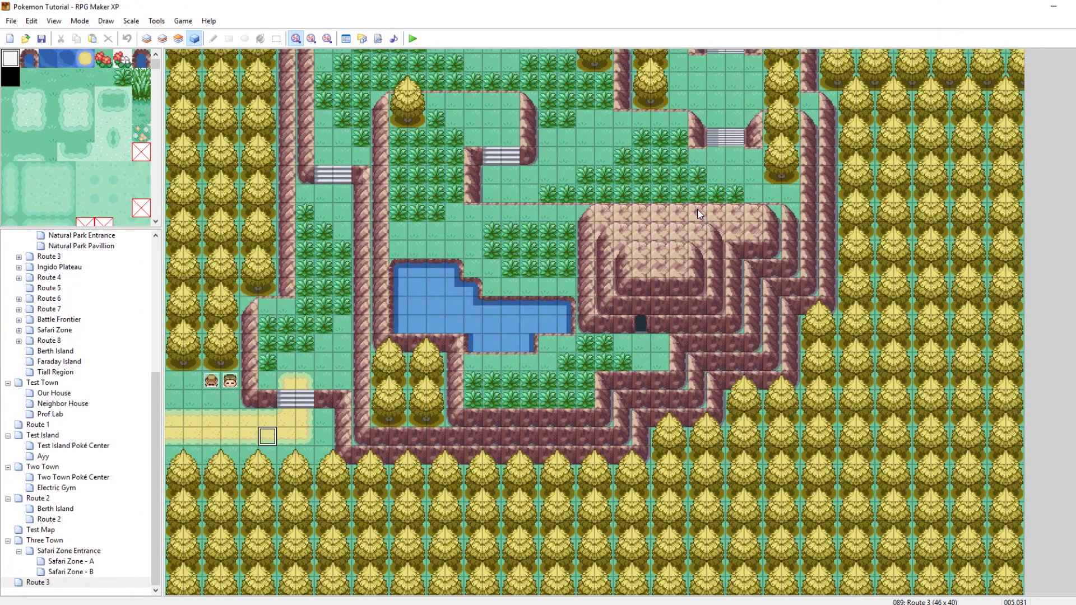
scroll(113, 418, "up", 7)
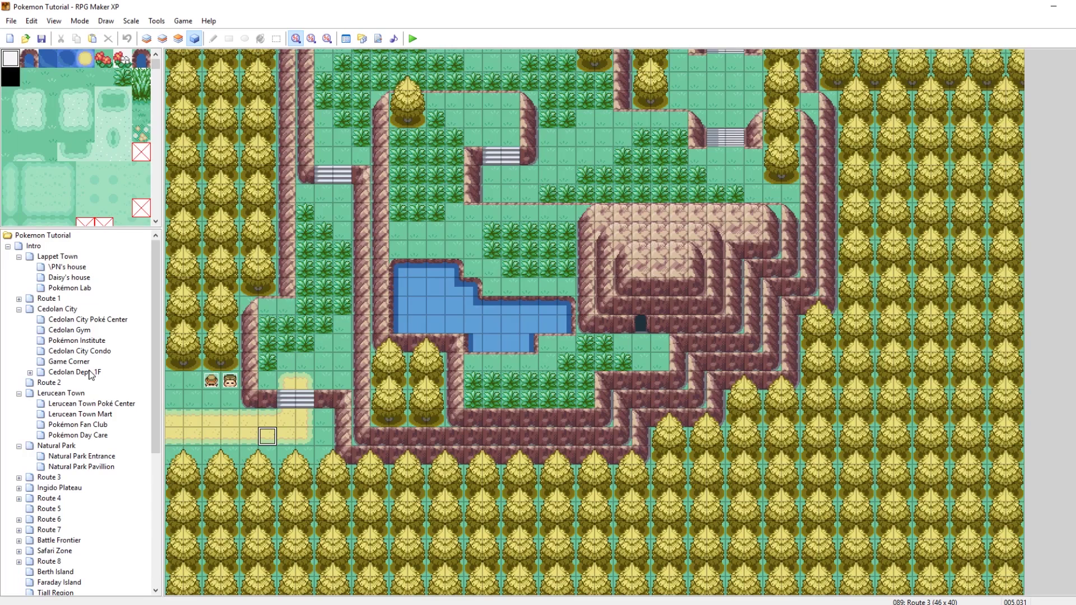
left_click(69, 362)
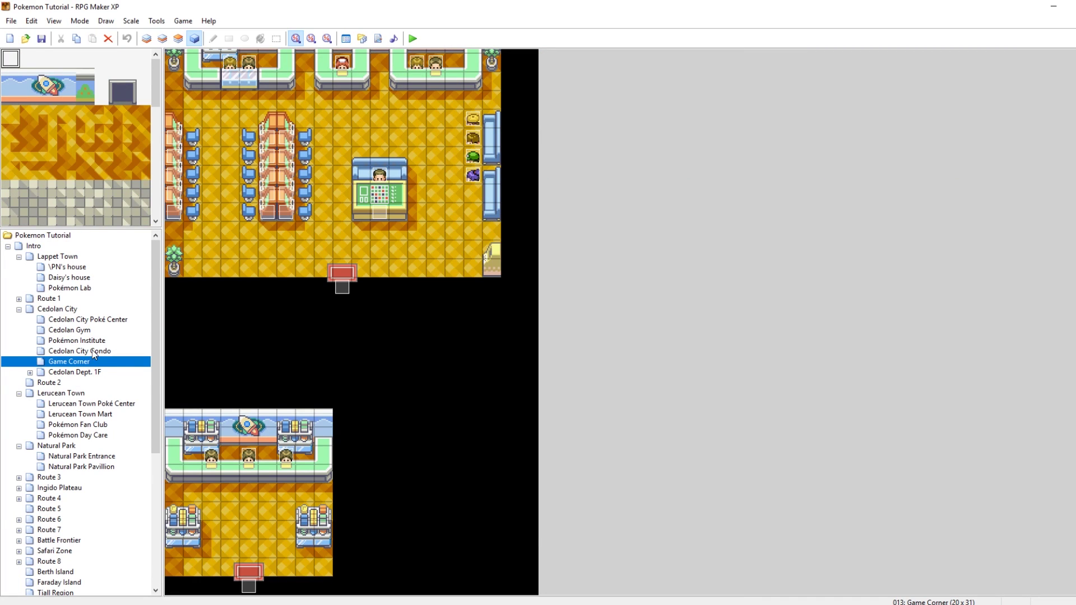
left_click(94, 351)
Open the Move Deleter event, scroll through its commands, and close it unchanged
double_click(285, 192)
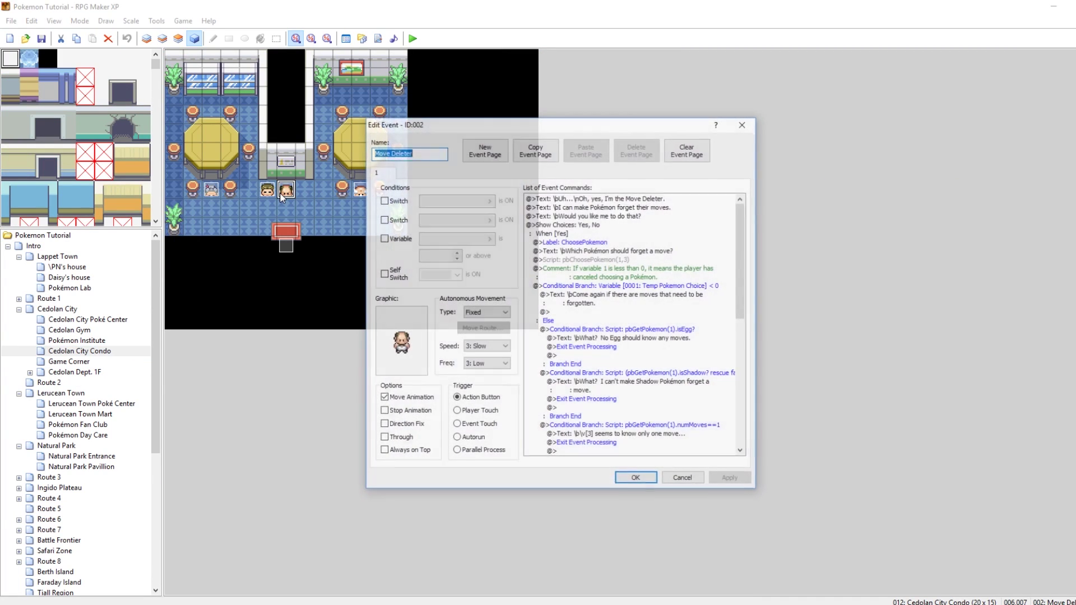
scroll(704, 275, "down", 5)
scroll(704, 274, "up", 2)
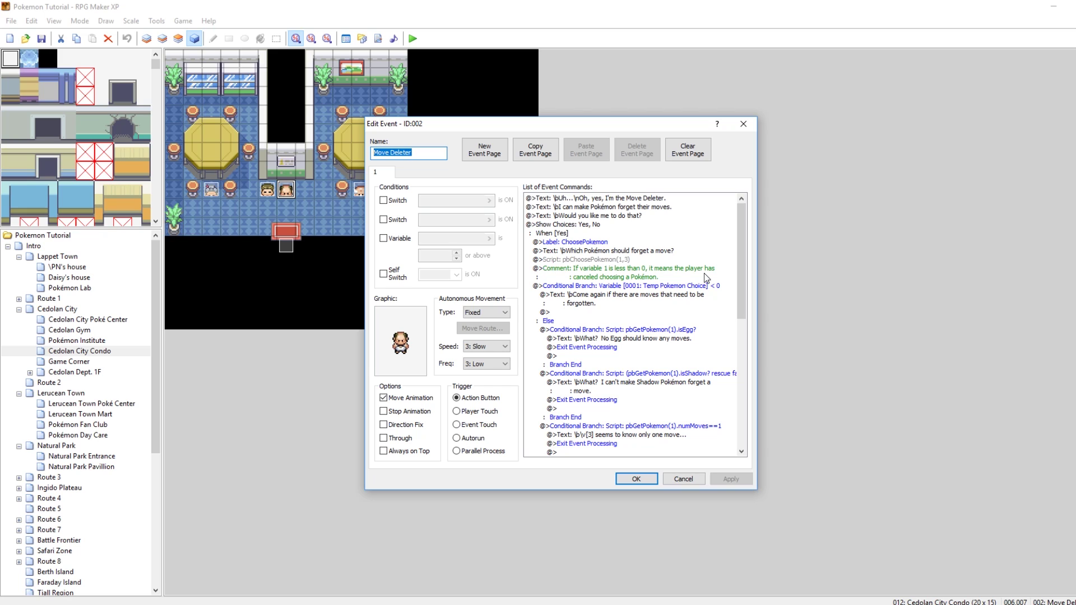
left_click(744, 125)
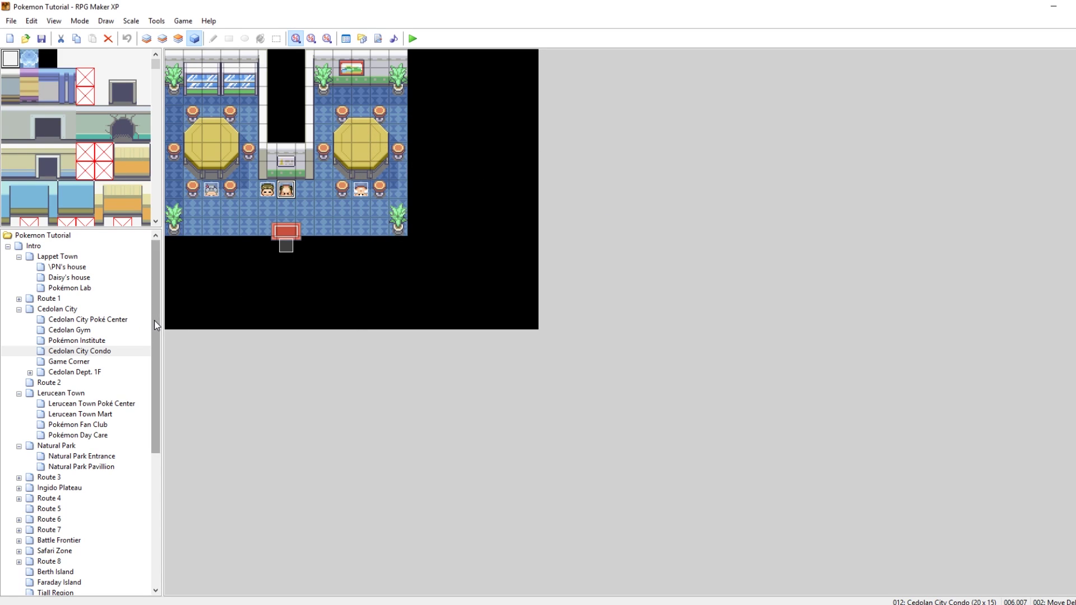
Paste the Move Deleter event on the Route 3 tile left of the two NPCs and open it to verify
left_click_drag(154, 320, 154, 452)
left_click(38, 582)
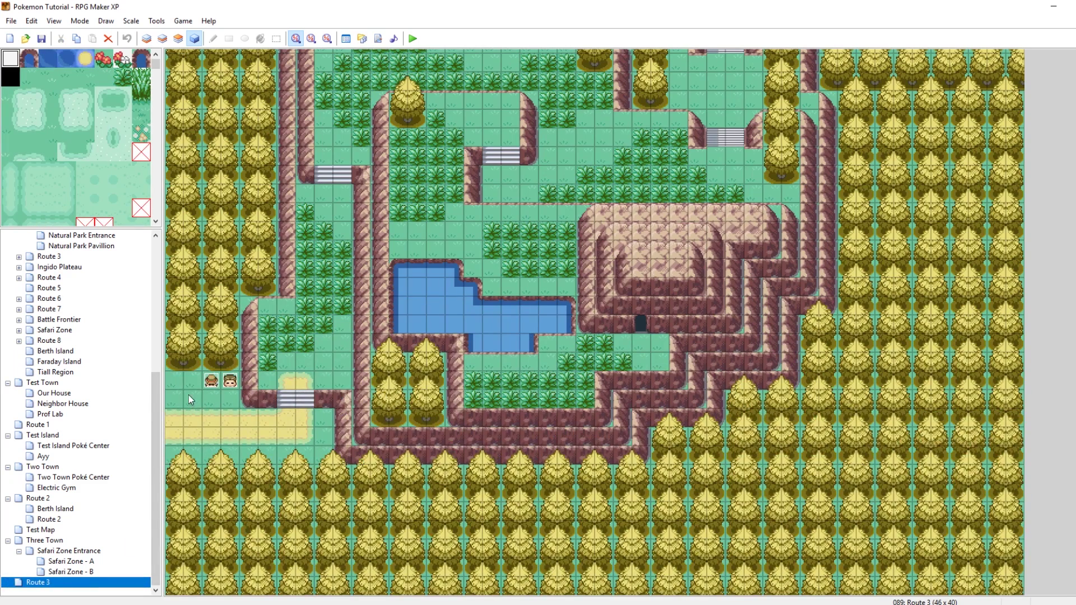
left_click(192, 383)
key("ctrl+v")
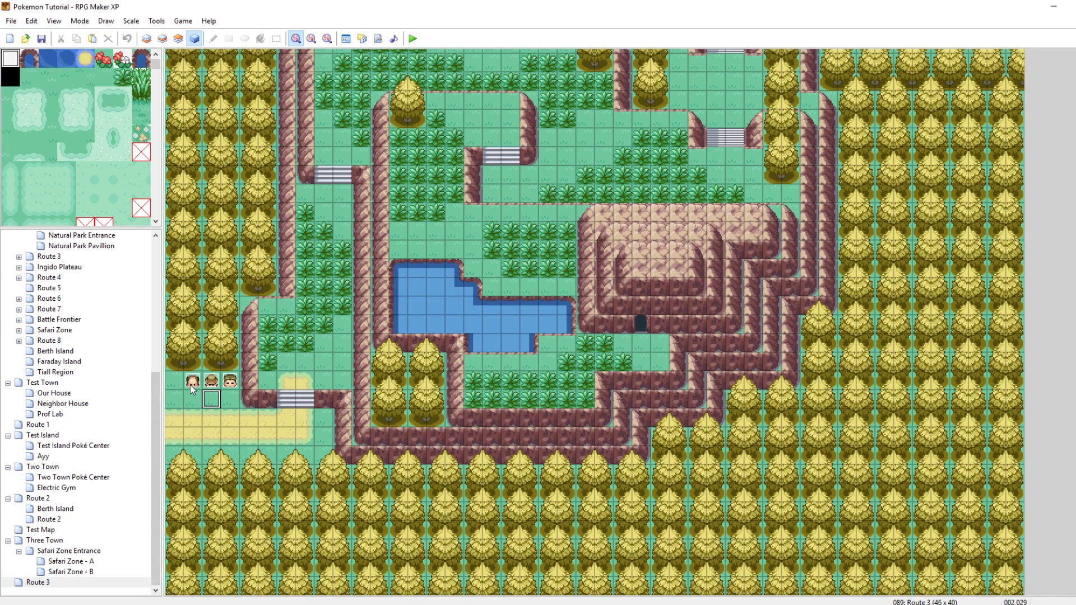
double_click(191, 385)
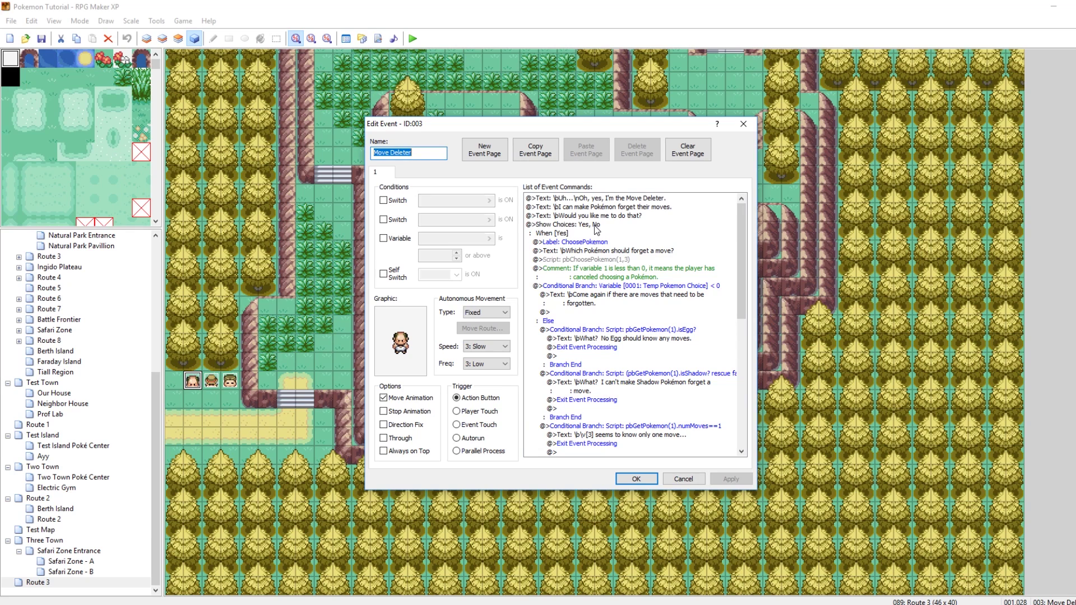
mouse_move(741, 231)
left_mouse_down()
mouse_move(744, 311)
mouse_move(752, 219)
left_mouse_up()
left_click(743, 123)
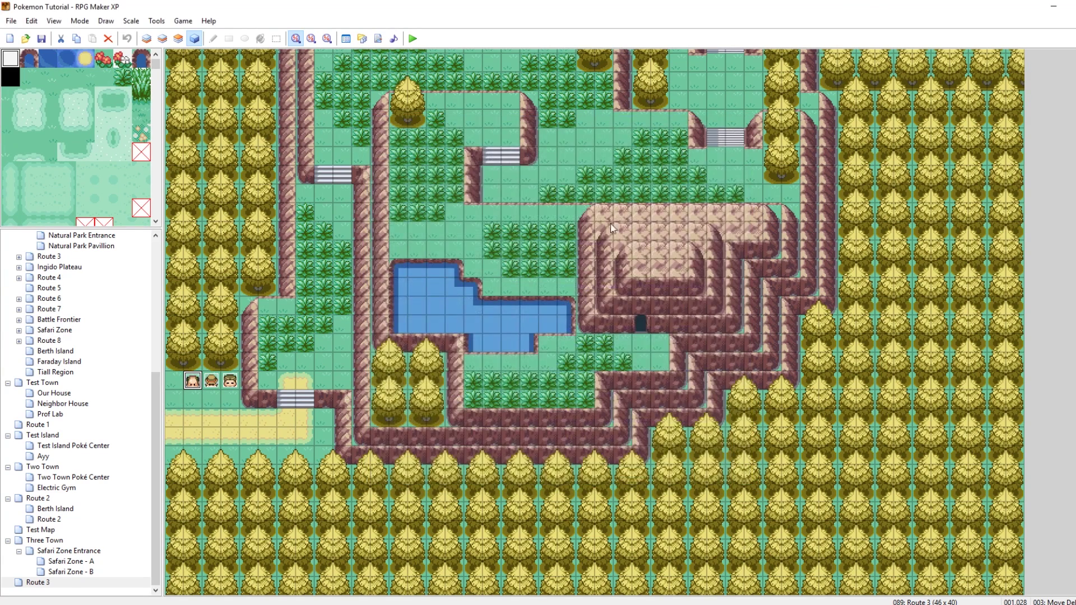
right_click(304, 383)
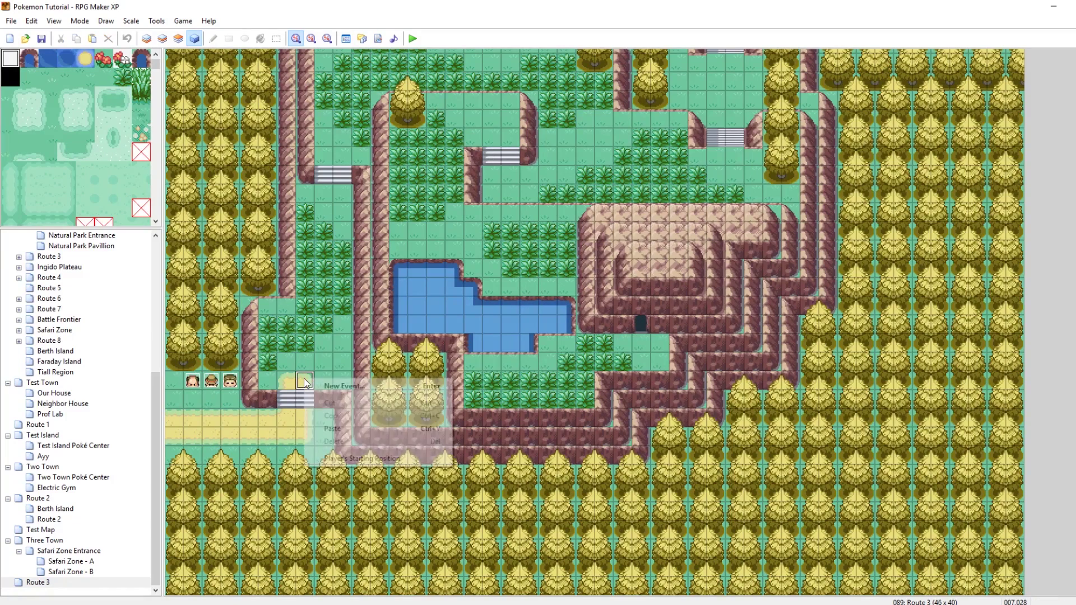
left_click(336, 387)
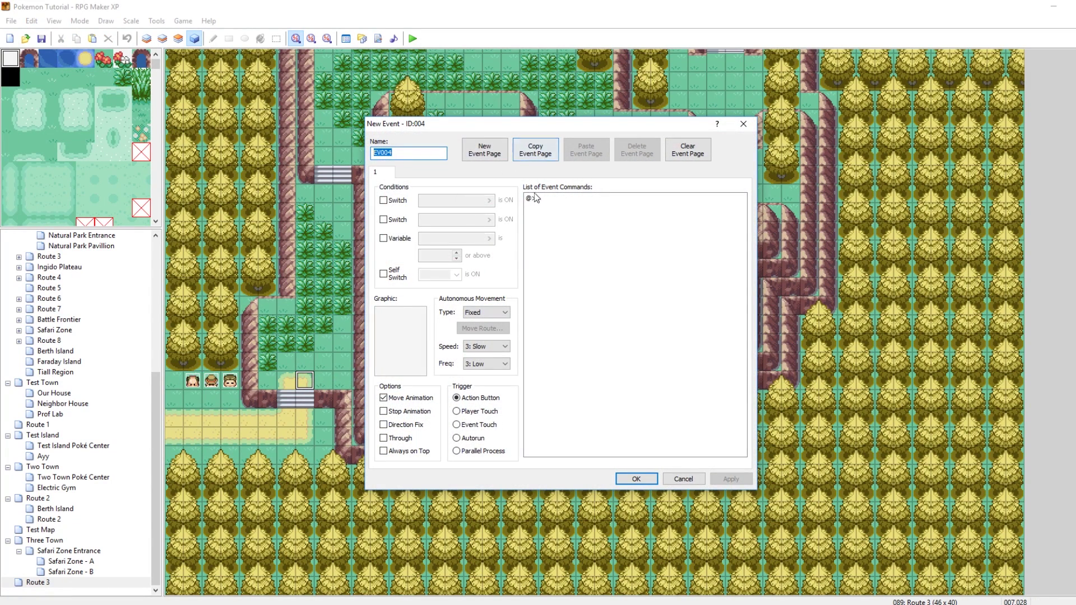
double_click(539, 199)
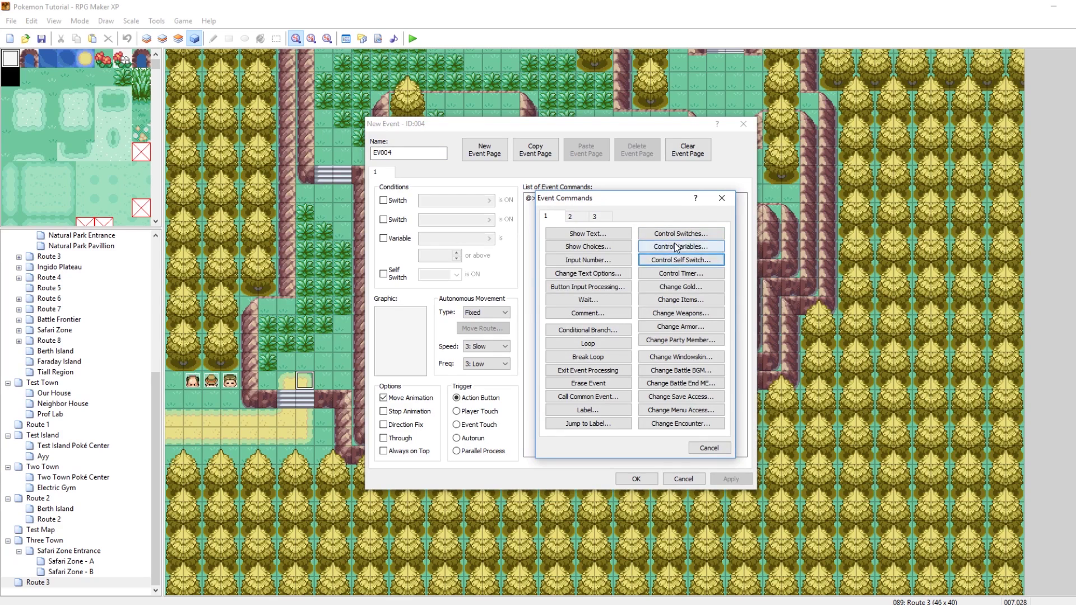
left_click(648, 247)
left_click(608, 222)
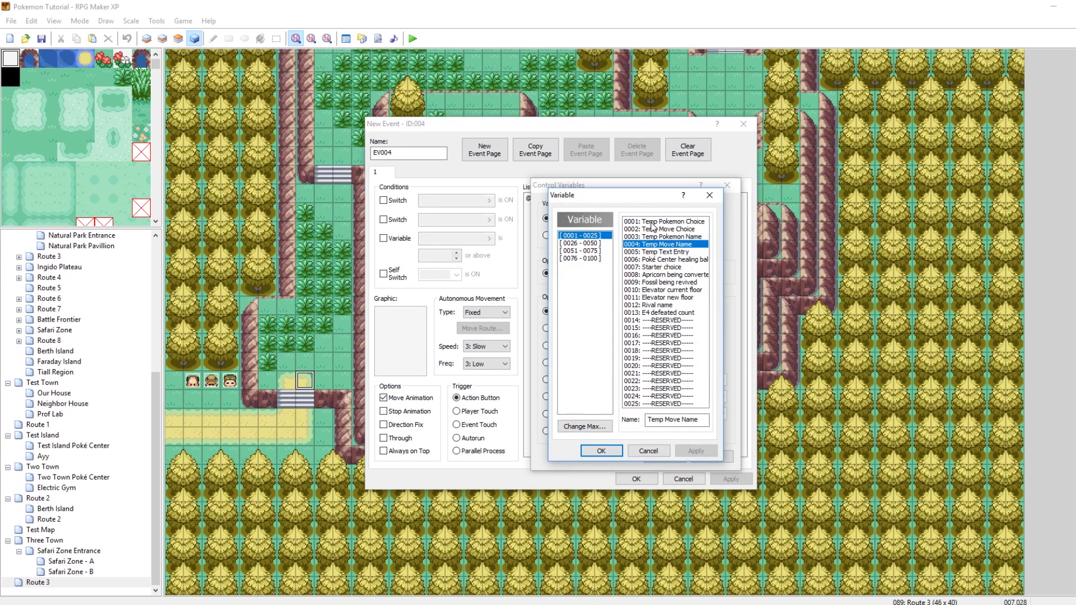
left_click(661, 222)
left_click(671, 229)
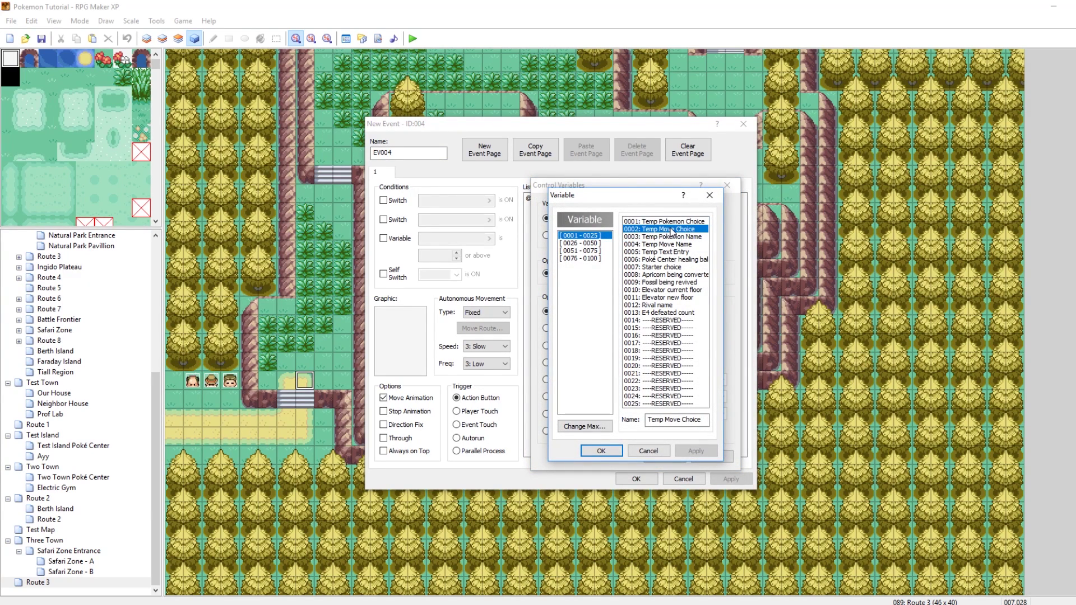
left_click(676, 239)
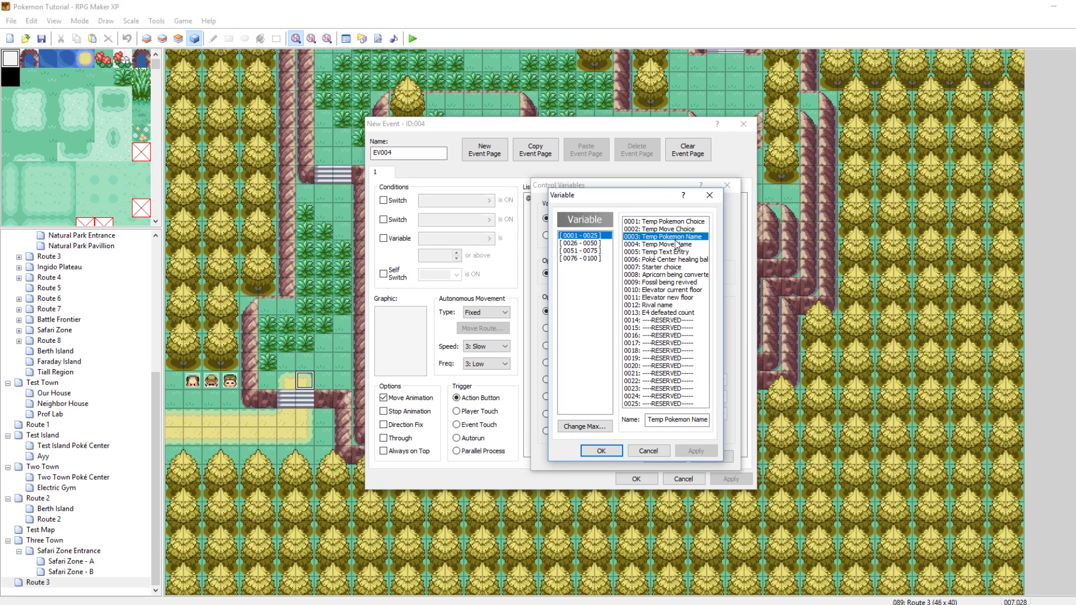
left_click(680, 245)
left_click(710, 195)
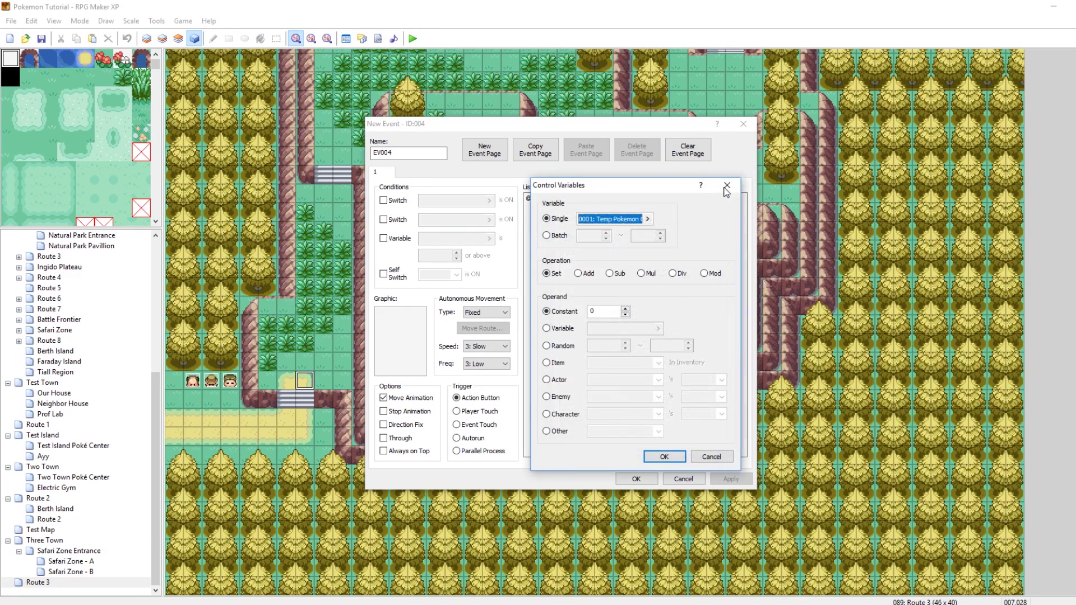
left_click(726, 185)
left_click(722, 198)
left_click(743, 124)
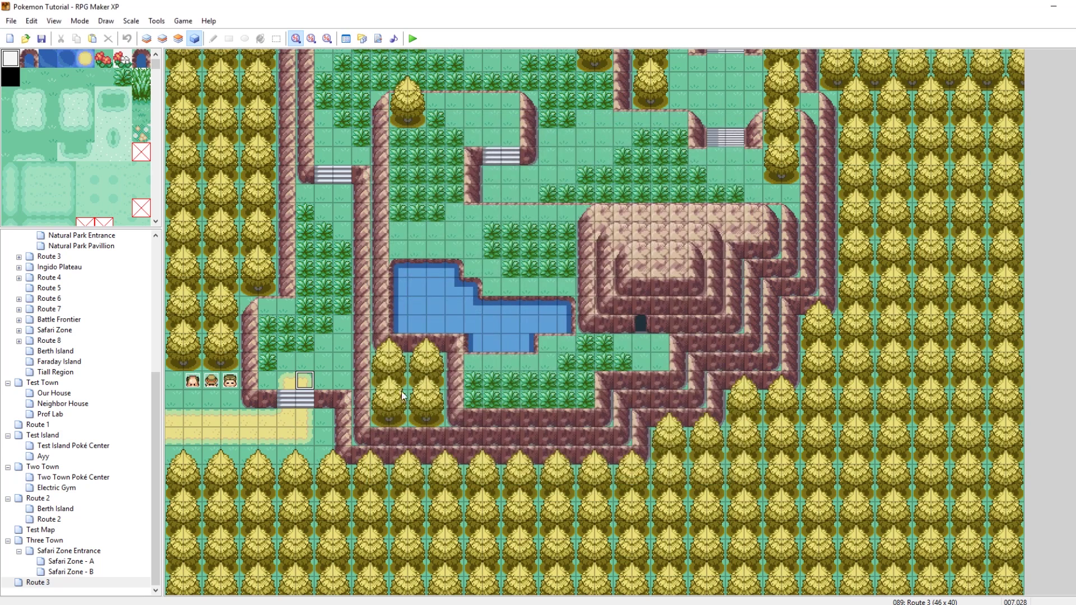
Discard the unfinished new event and inspect the Move Deleter's No Egg and one-move warnings
left_click(267, 417)
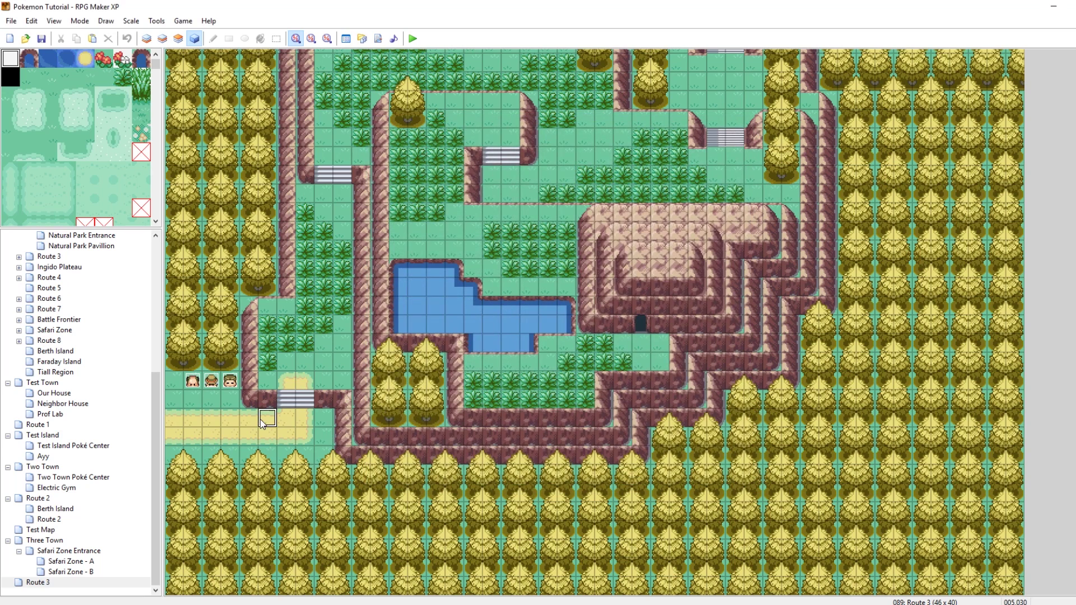
double_click(196, 382)
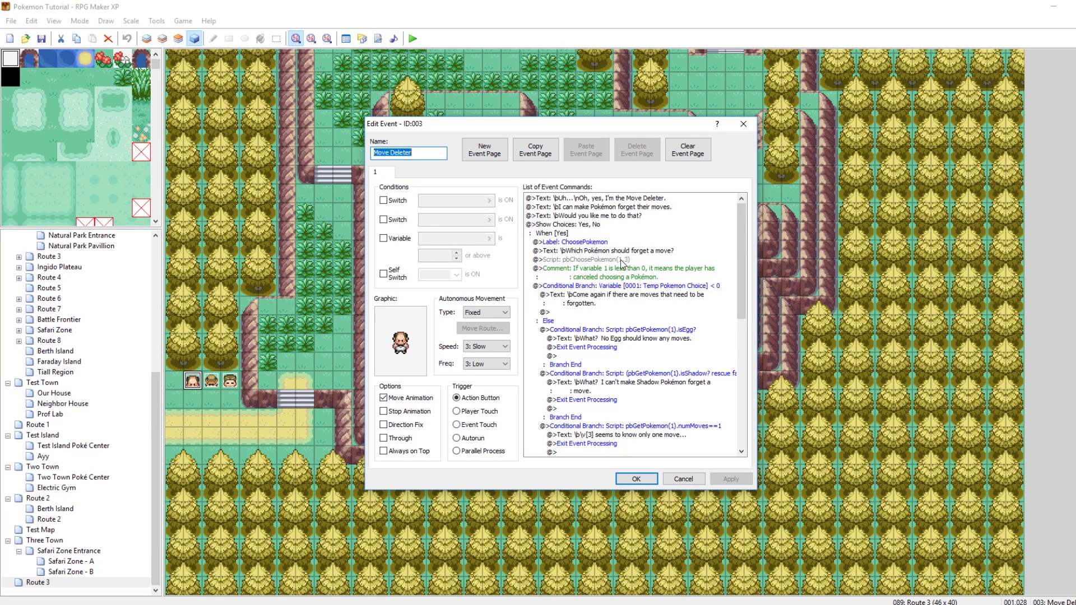
scroll(710, 280, "down", 2)
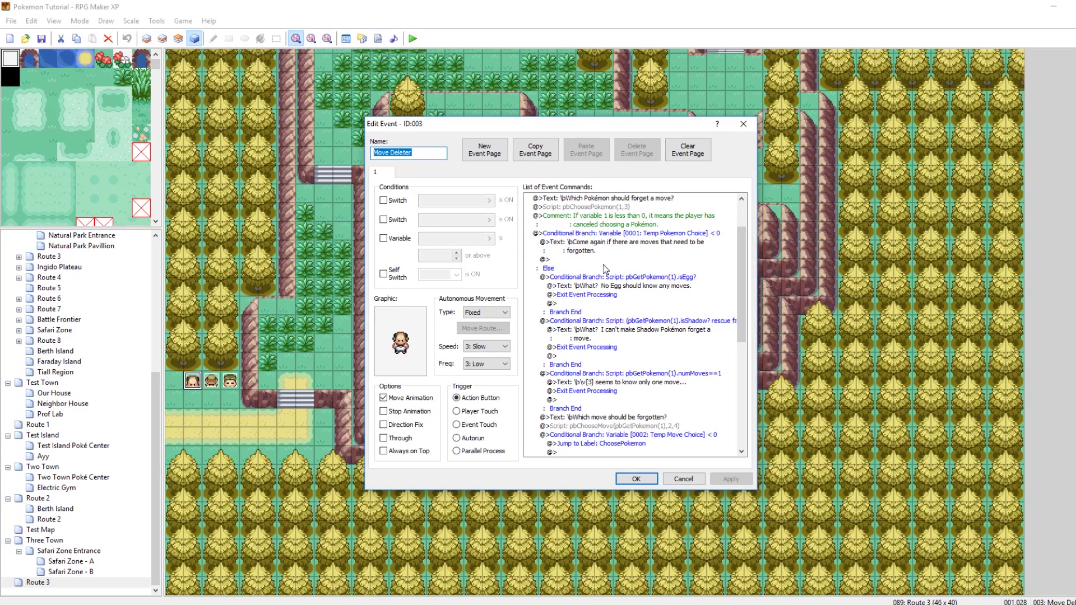
left_click(613, 287)
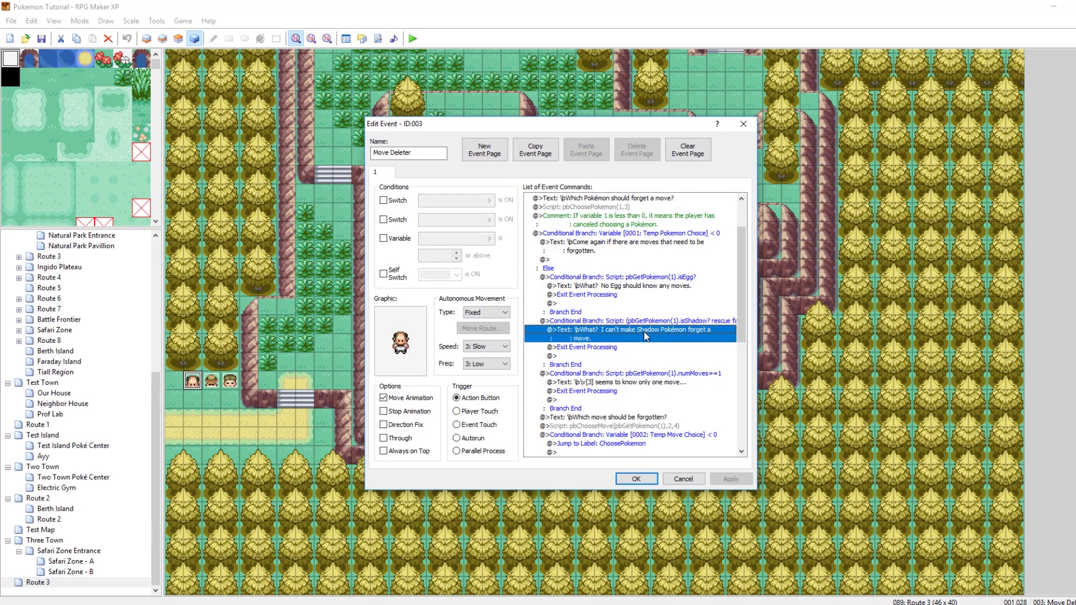
left_click(656, 383)
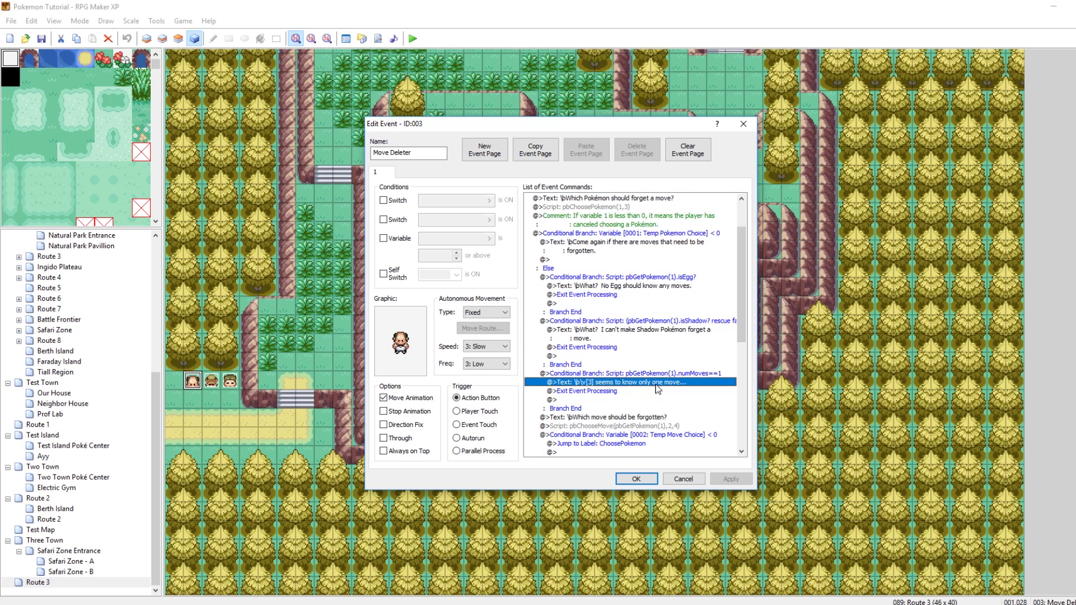
Scroll down to the pbDeleteMoveAtIndex script command, then close the event with OK
scroll(657, 389, "down", 2)
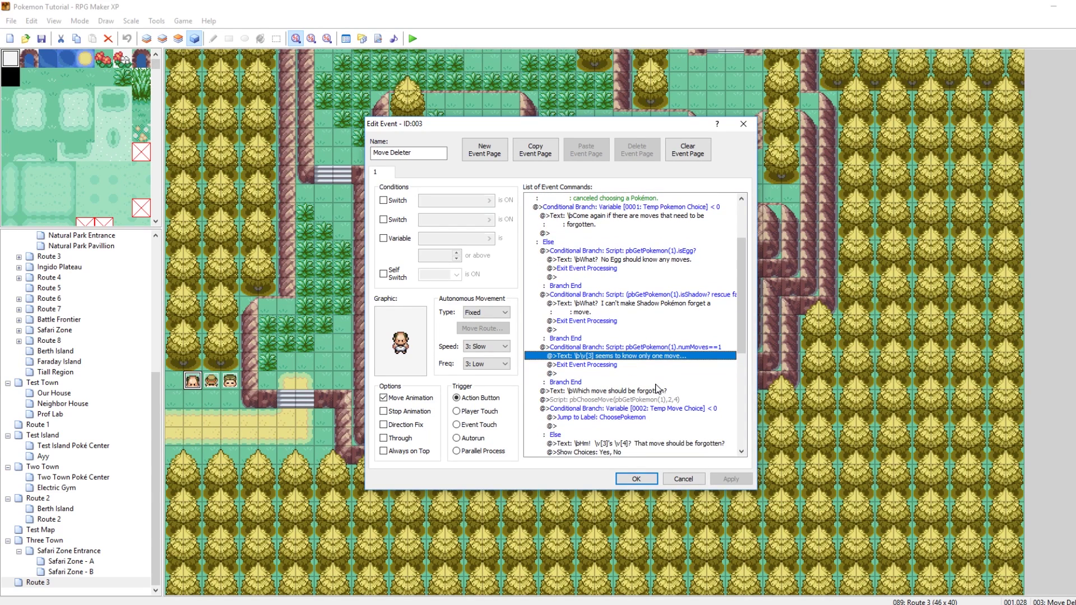
scroll(669, 391, "down", 2)
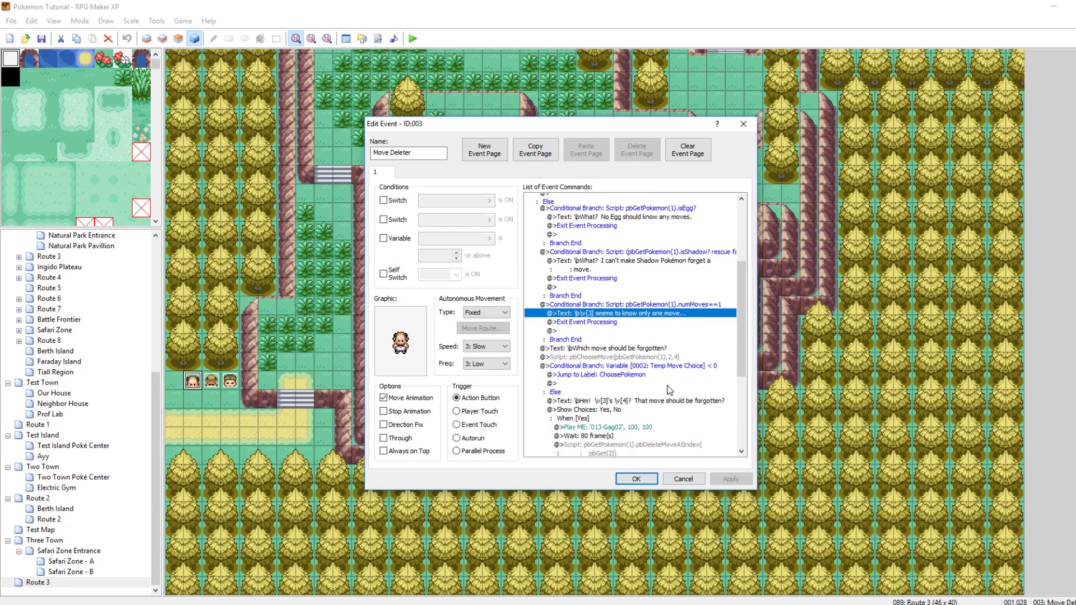
scroll(668, 390, "down", 1)
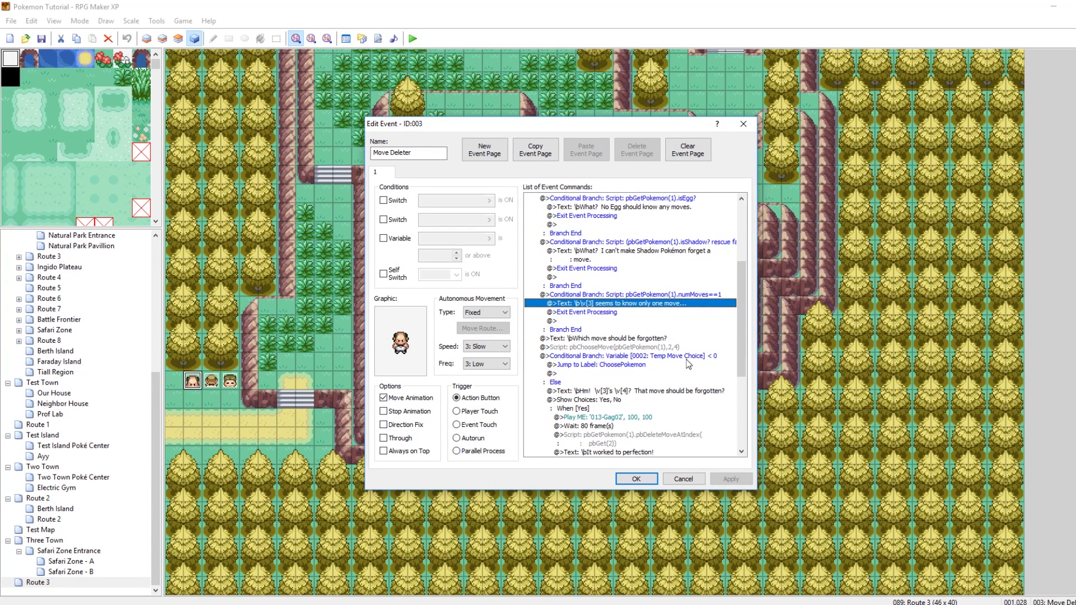
scroll(689, 364, "down", 3)
left_click(650, 361)
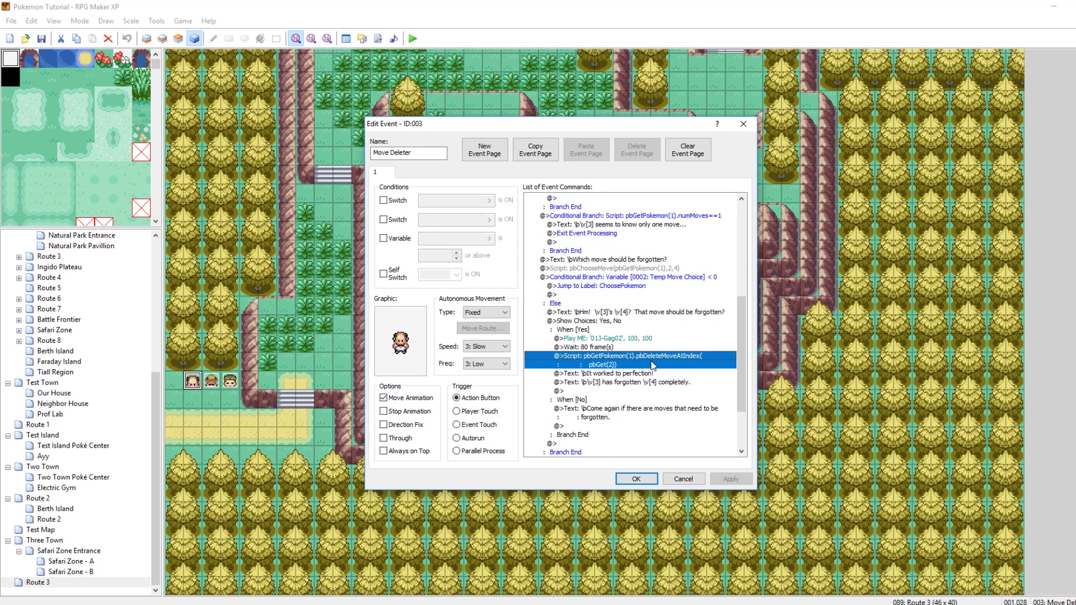
scroll(653, 365, "down", 3)
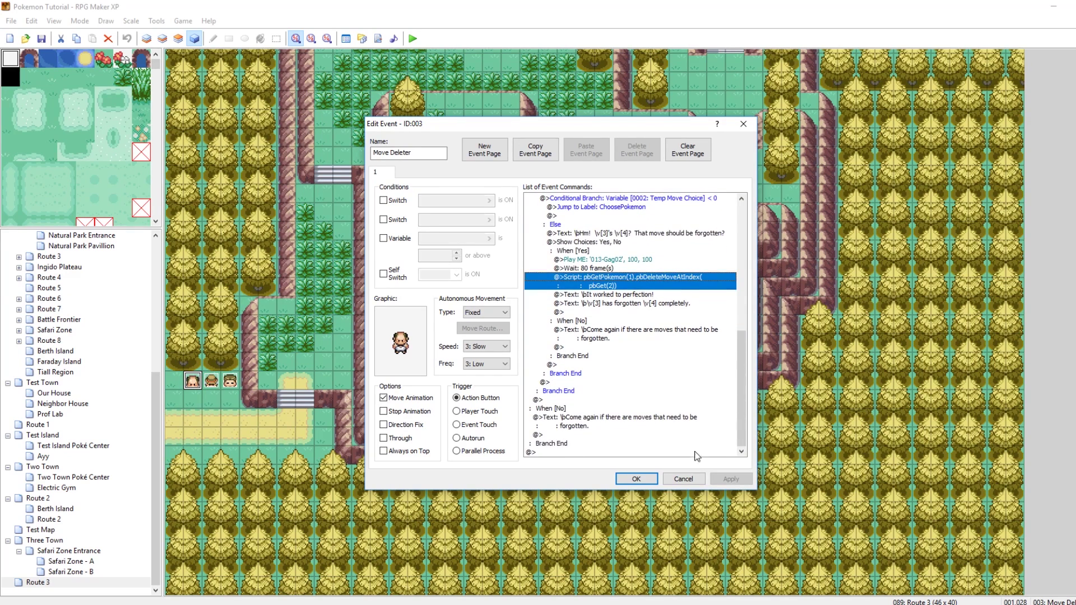
left_click(637, 479)
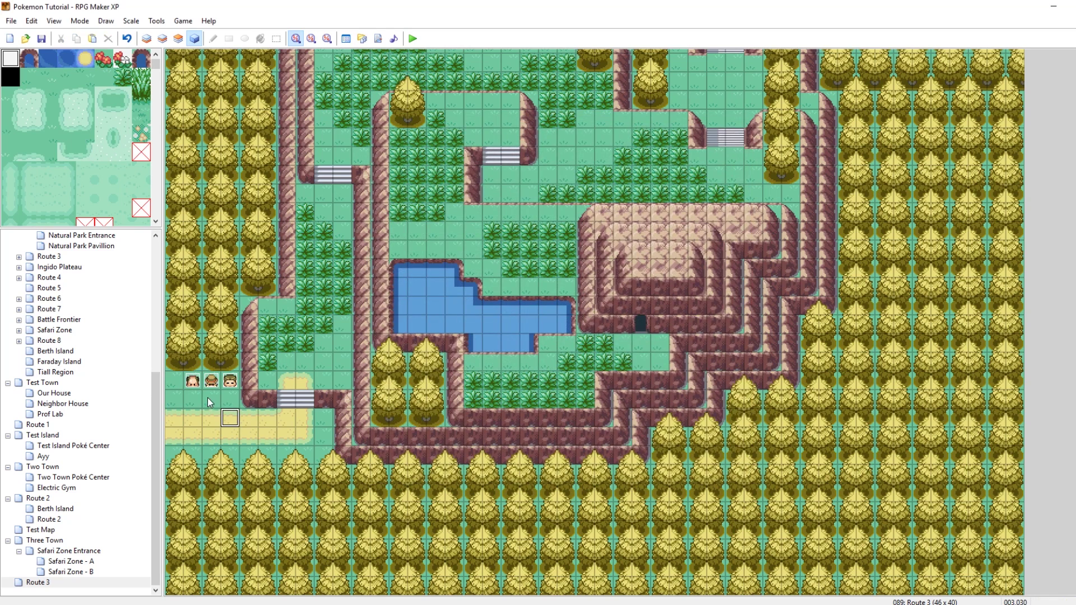
Move the Secret Sword tutor NPC one tile down on Route 3
left_click_drag(211, 382, 211, 400)
left_click(238, 407)
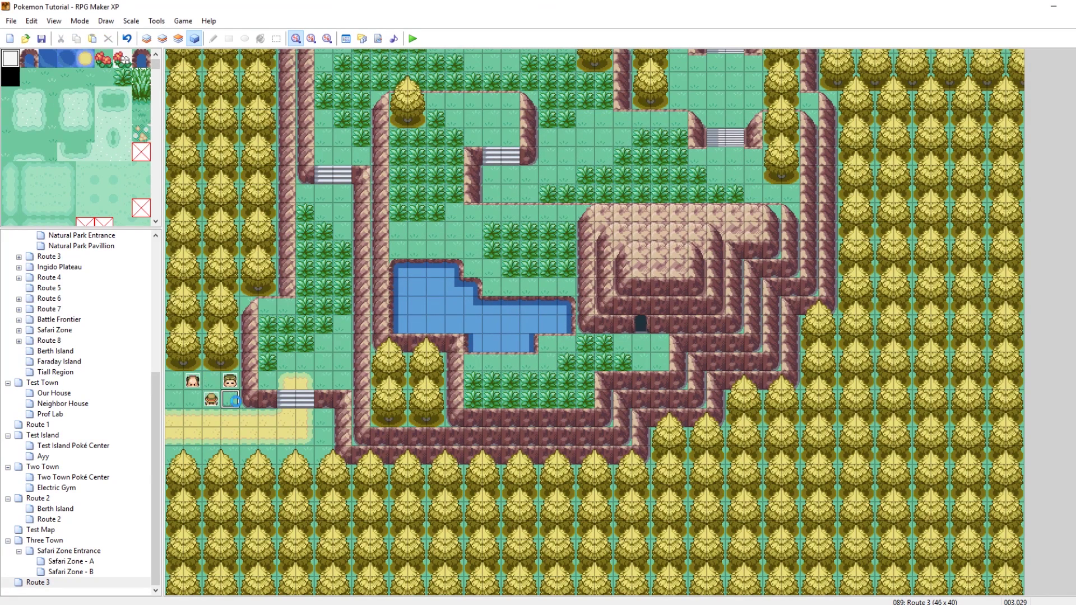
double_click(210, 402)
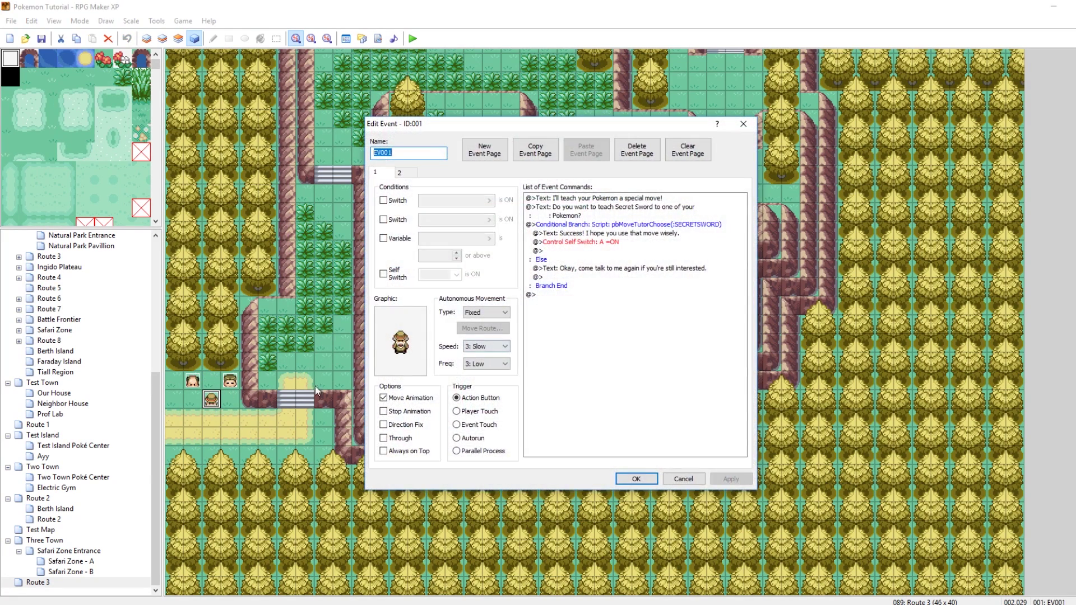
left_click(743, 123)
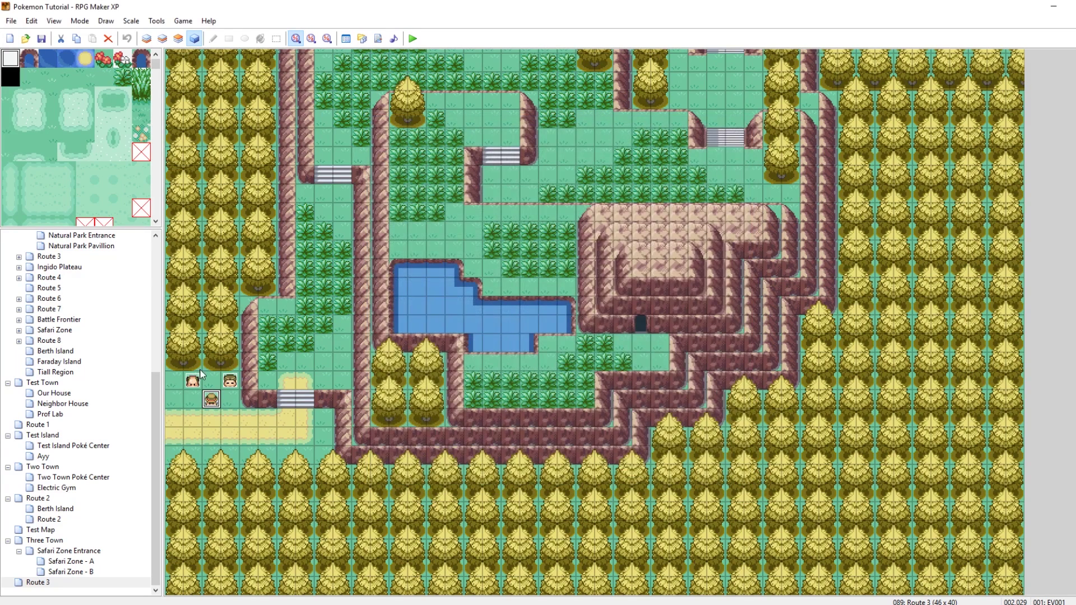
Check the tutor's Secret Sword conditional branch against the tm.txt list in Notepad++
left_click(230, 381)
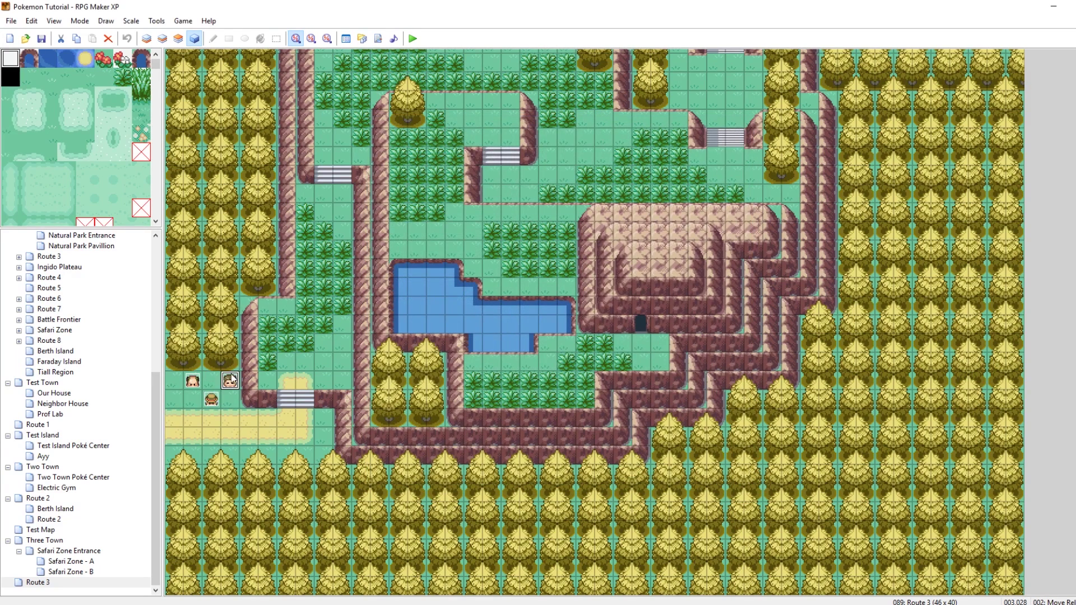
double_click(210, 402)
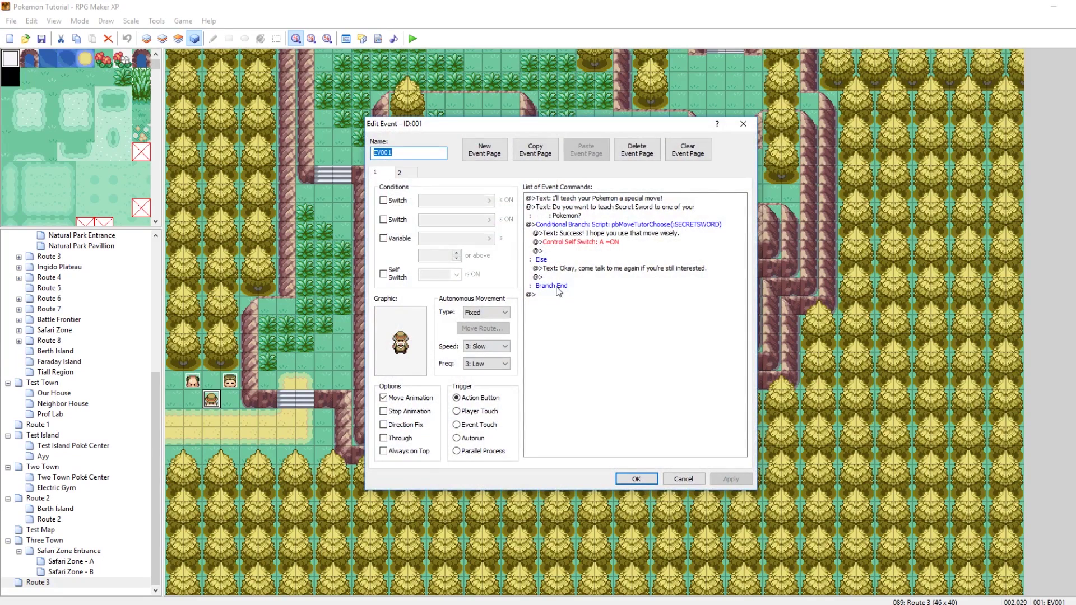
left_click(666, 225)
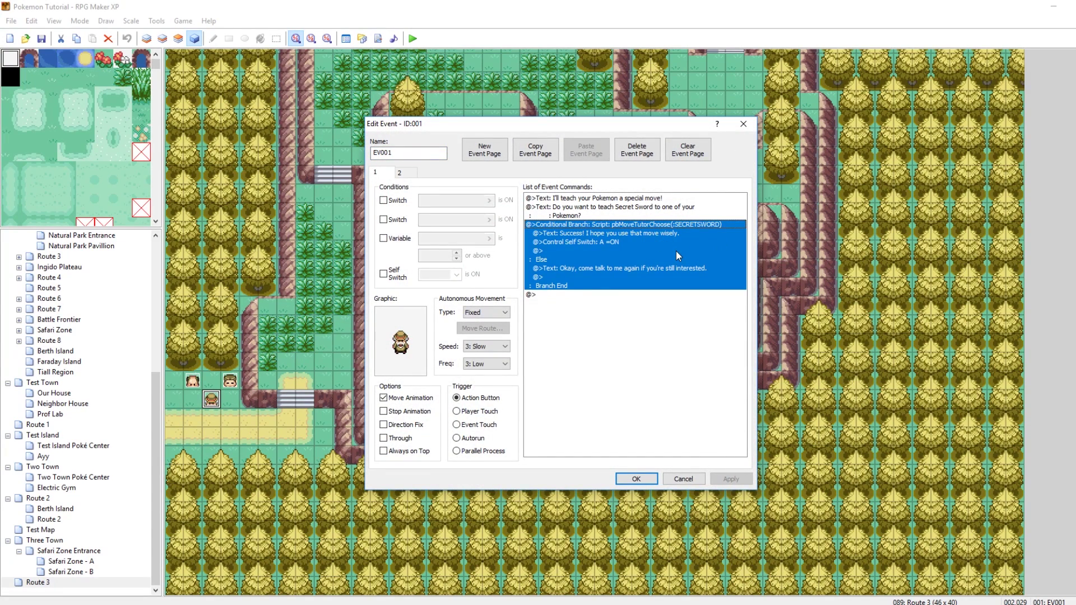
left_click(740, 595)
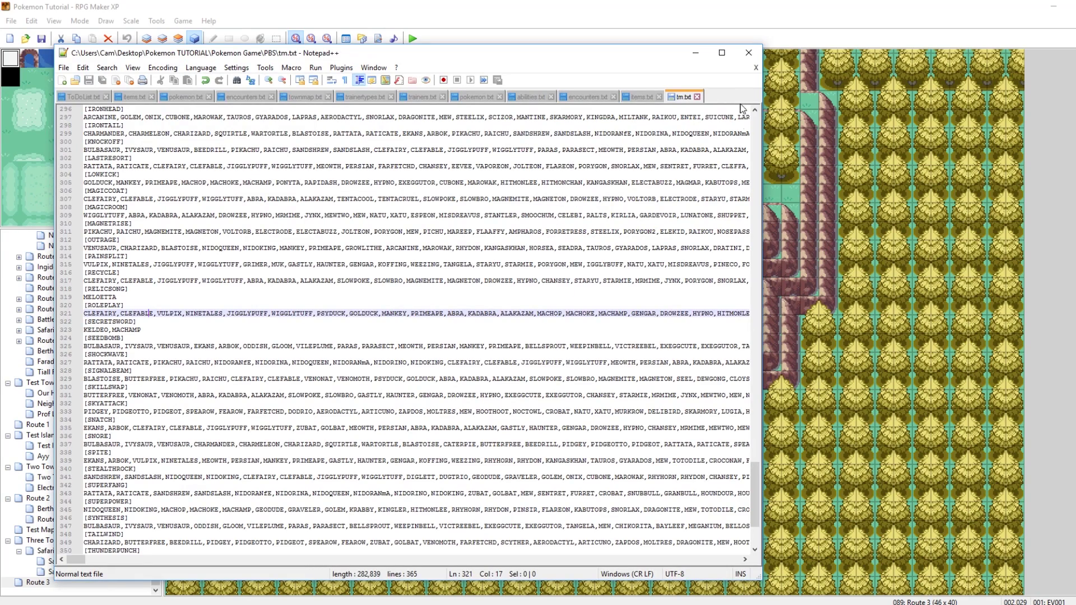
left_click(810, 323)
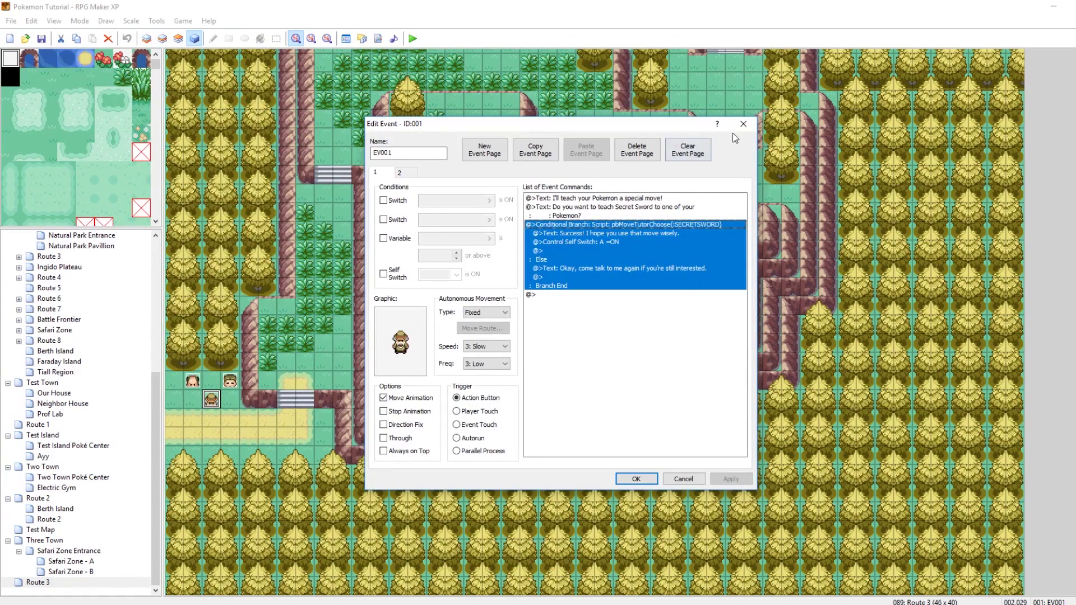
key("Escape")
Open the Move Relearner and Move Deleter events to review them
key("Up")
key("Right")
key("Return")
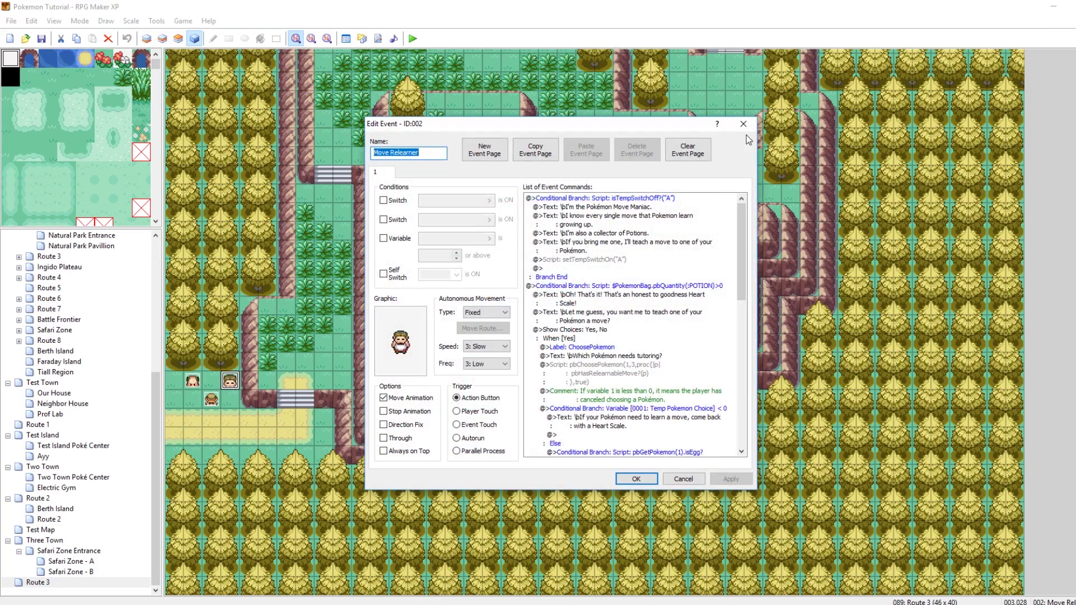
left_click(743, 124)
key("Left")
key("Return")
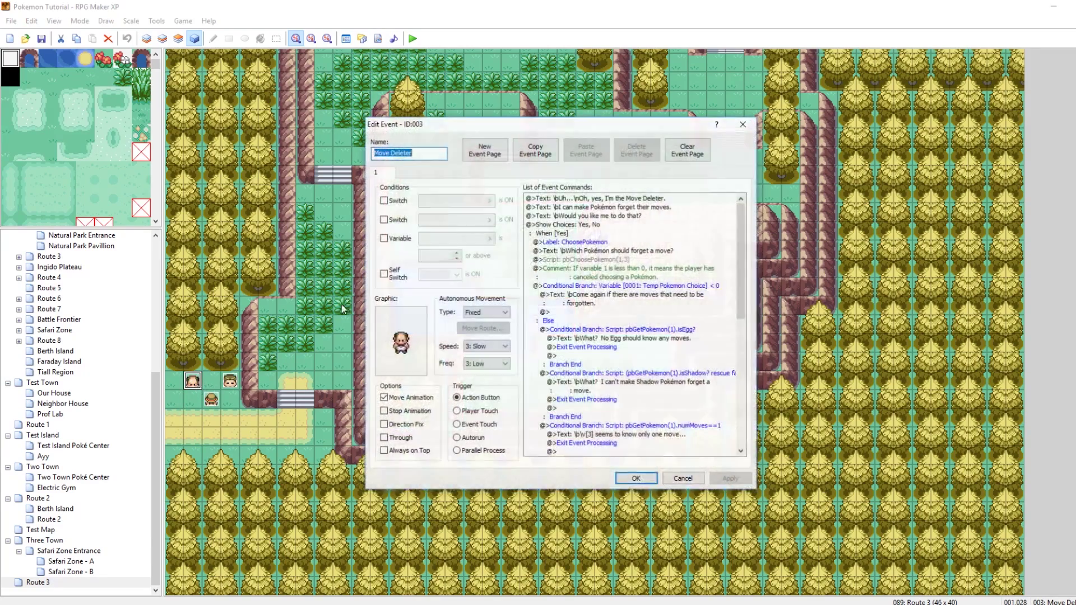
left_click(743, 123)
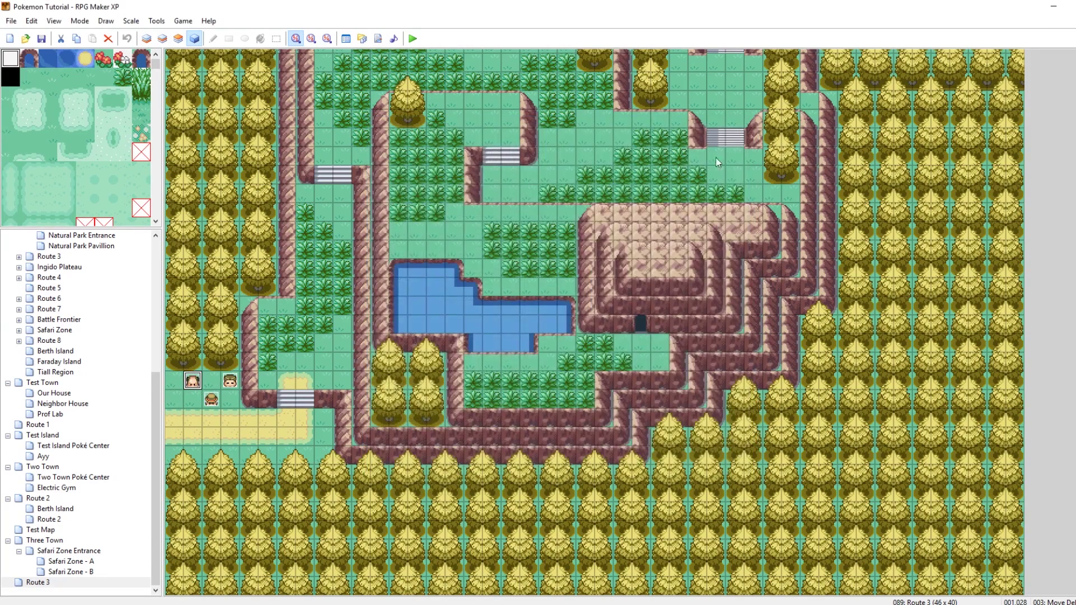
left_click(236, 323)
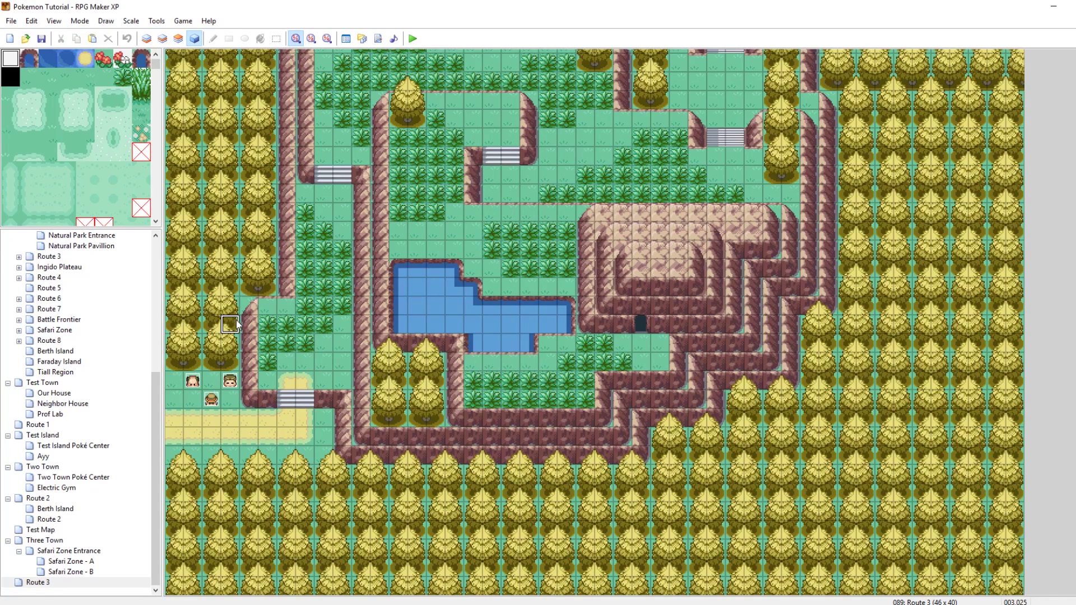
scroll(107, 358, "up", 7)
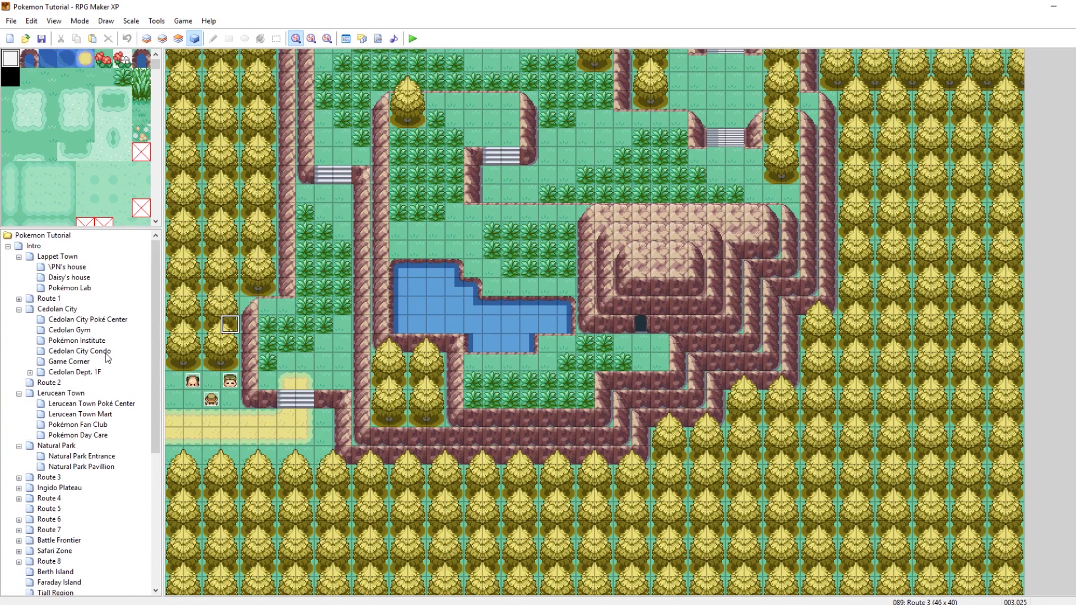
left_click(99, 351)
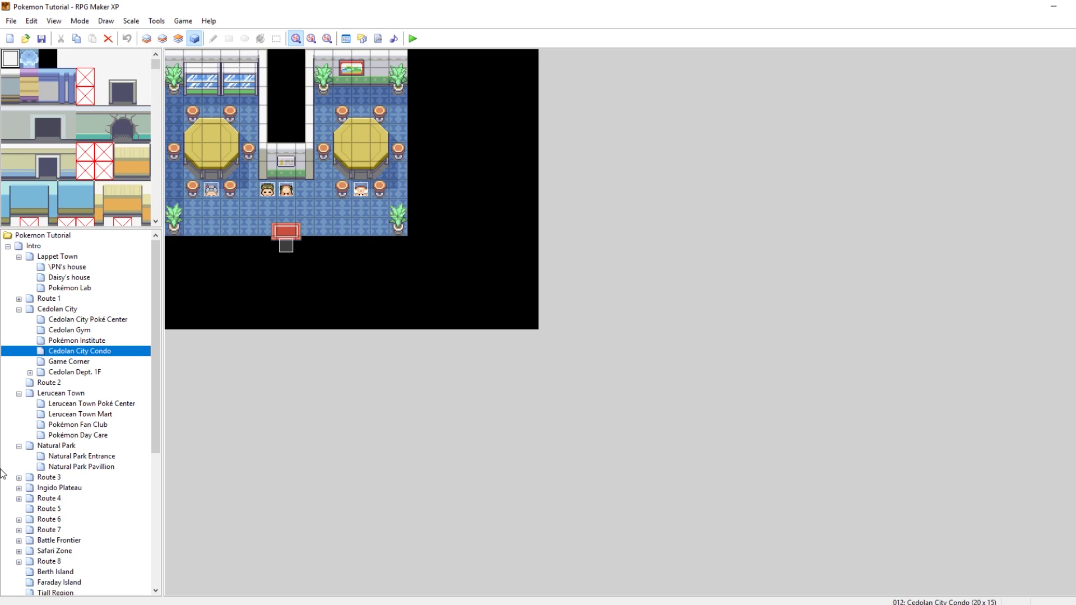
scroll(58, 558, "down", 7)
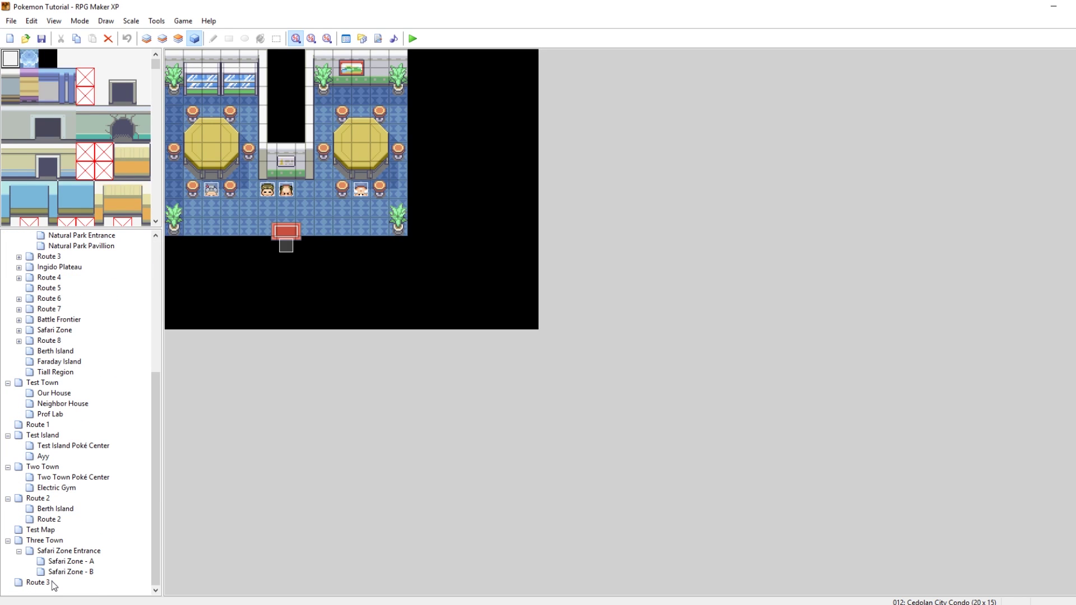
left_click(53, 584)
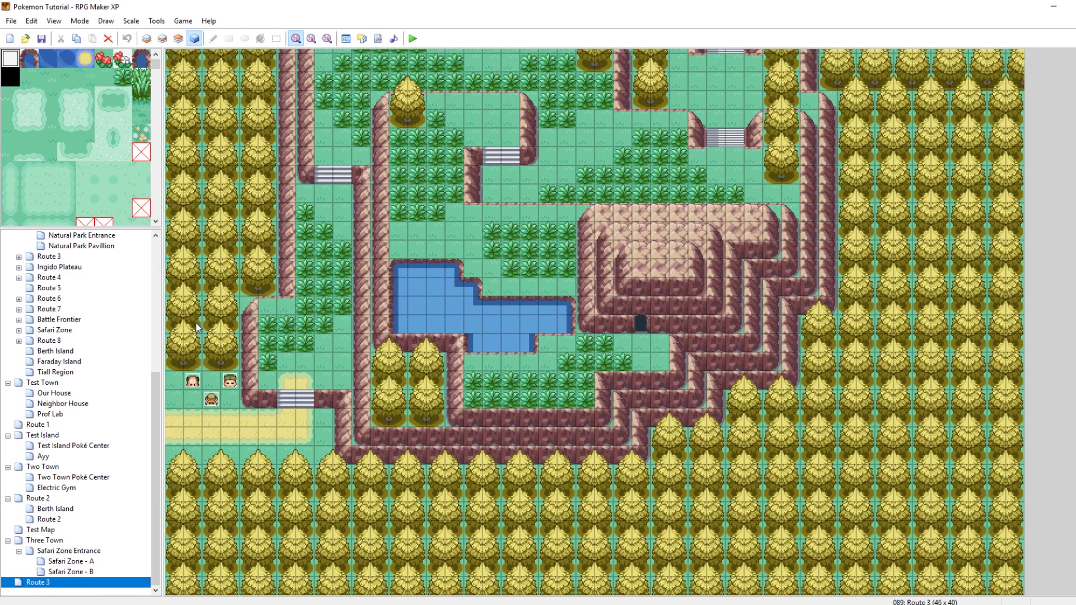
left_click(196, 328)
left_click(211, 362)
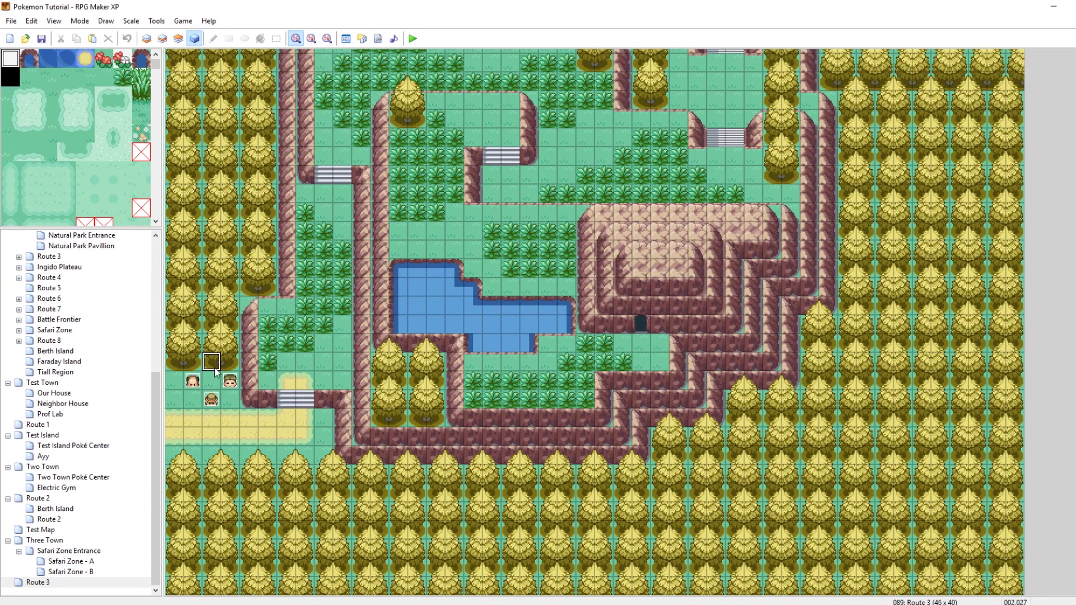